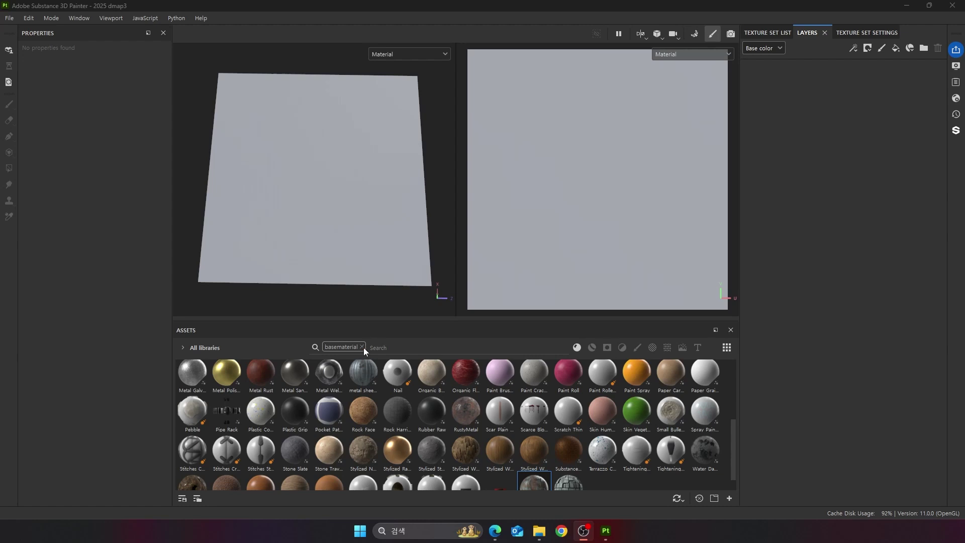
Step: Replace the base material search filter with the full materials filter and apply metal_sheets_roof to the plane
left_click(362, 347)
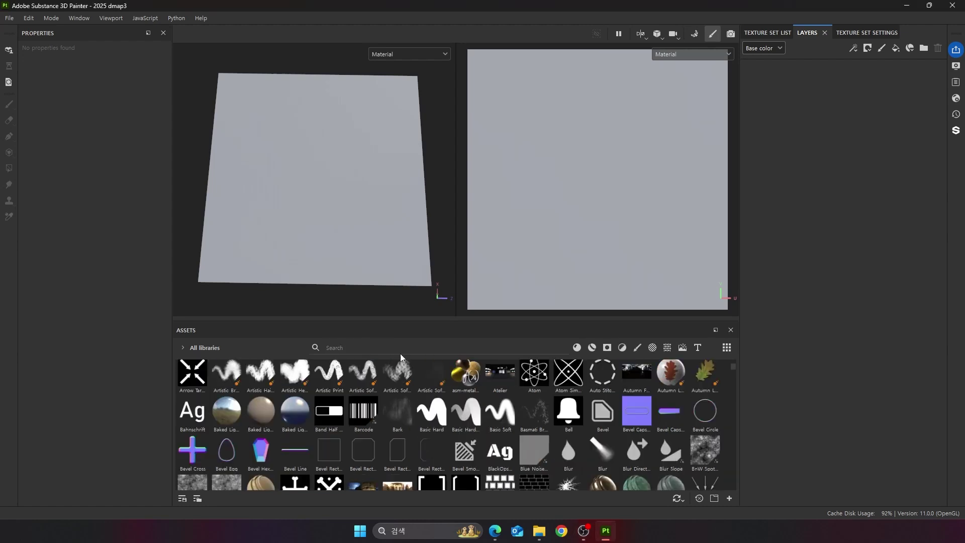
left_click(576, 347)
scroll(398, 412, "down", 5)
scroll(358, 299, "up", 2)
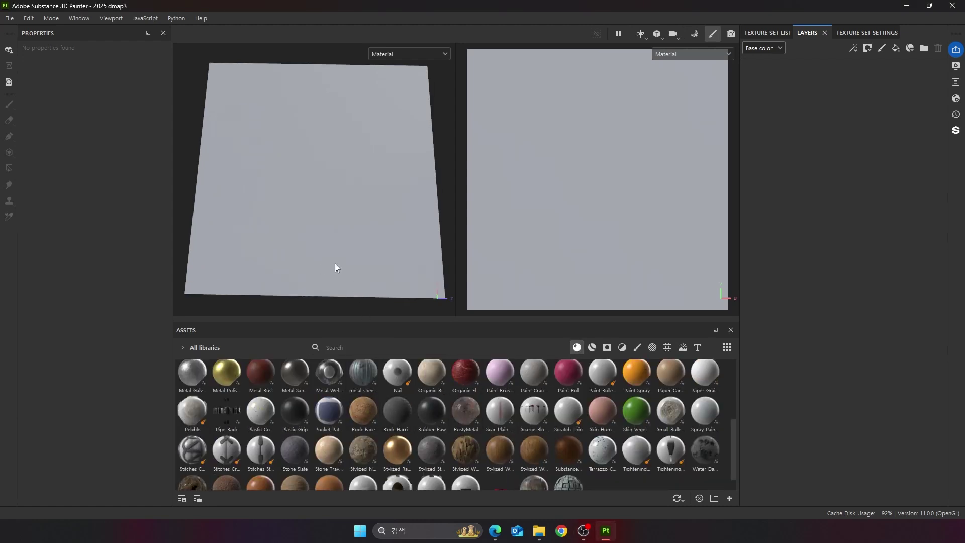
scroll(313, 125, "down", 2)
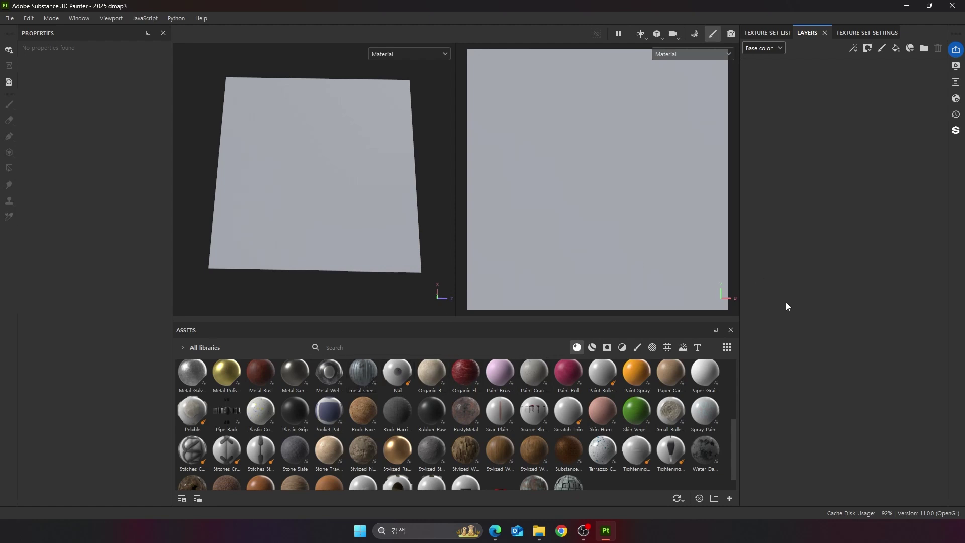
left_click_drag(365, 378, 339, 216)
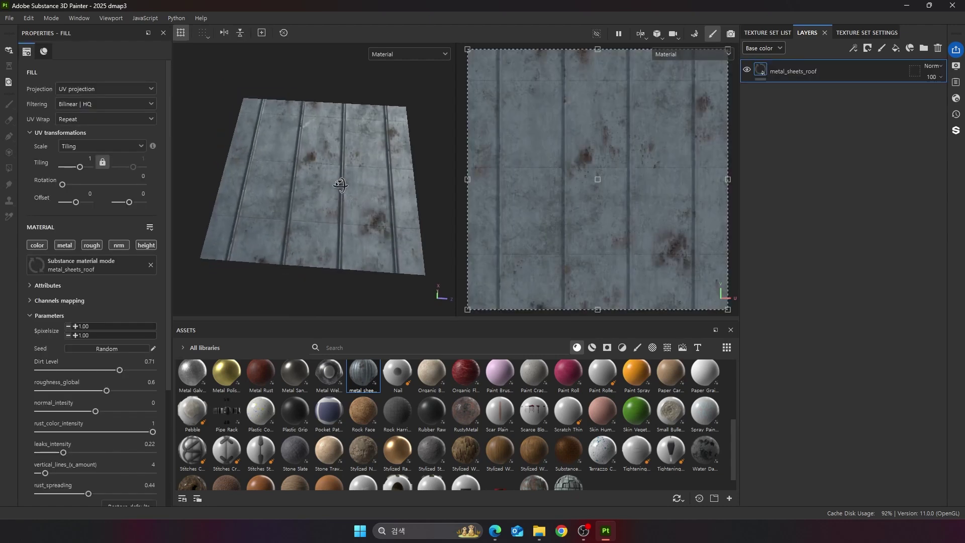
Step: Apply the Large Rust Leaks material to the plane as a fill layer above metal_sheets_roof
scroll(353, 168, "up", 3)
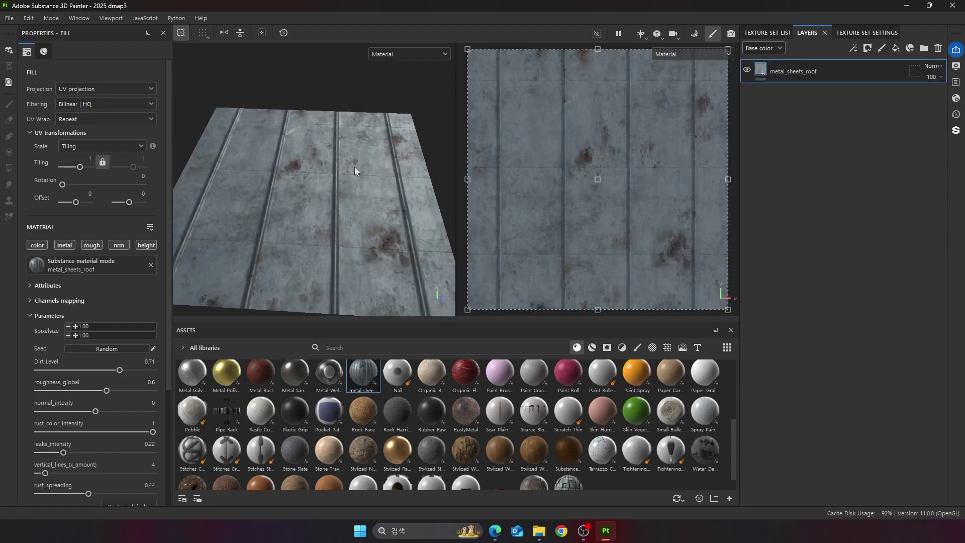
scroll(355, 168, "down", 2)
mouse_move(356, 176)
right_mouse_down("shift")
mouse_move(366, 176)
mouse_move(353, 181)
right_mouse_up("shift")
left_click_drag(239, 166, 289, 201, "alt")
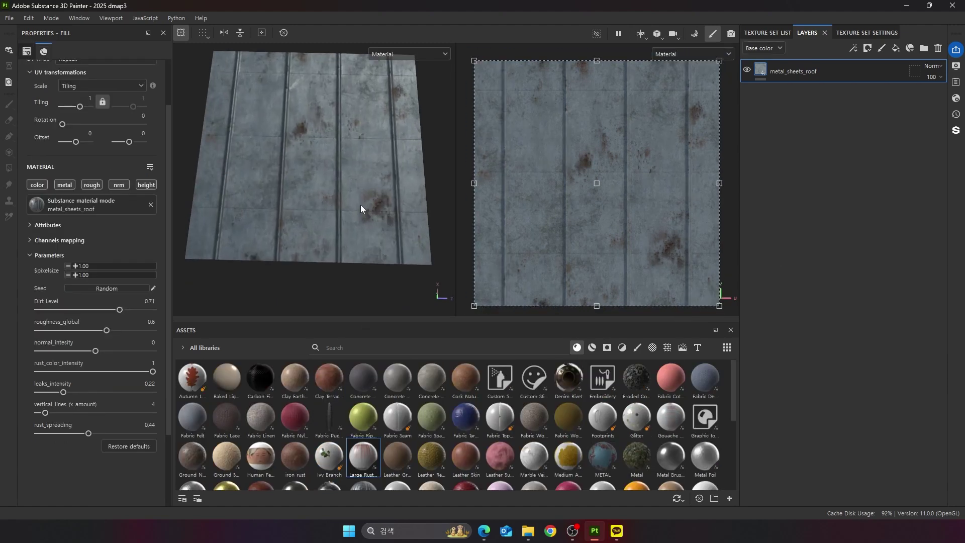
middle_click_drag(366, 209, 375, 230, "alt")
mouse_move(367, 464)
left_mouse_down()
mouse_move(372, 410)
mouse_move(353, 216)
left_mouse_up()
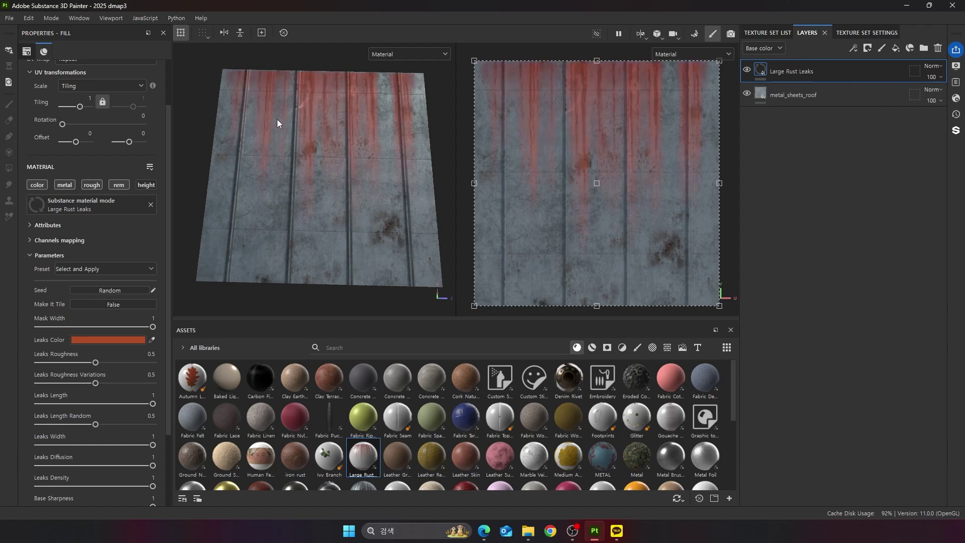
left_click(348, 126)
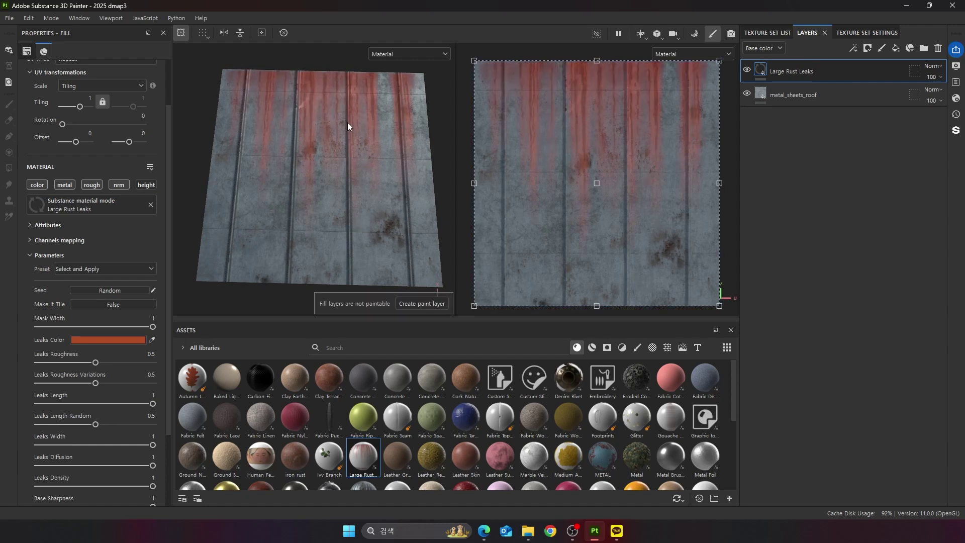
Step: Adjust the Large Rust Leaks projection to a horizontal tiling of about 0.966 and offsets of about 0.122 and 0
left_click_drag(576, 98, 588, 99)
mouse_move(482, 178)
left_mouse_down()
mouse_move(461, 176)
mouse_move(501, 175)
mouse_move(473, 177)
left_mouse_up()
mouse_move(583, 162)
left_mouse_down()
mouse_move(626, 163)
mouse_move(602, 163)
left_mouse_up()
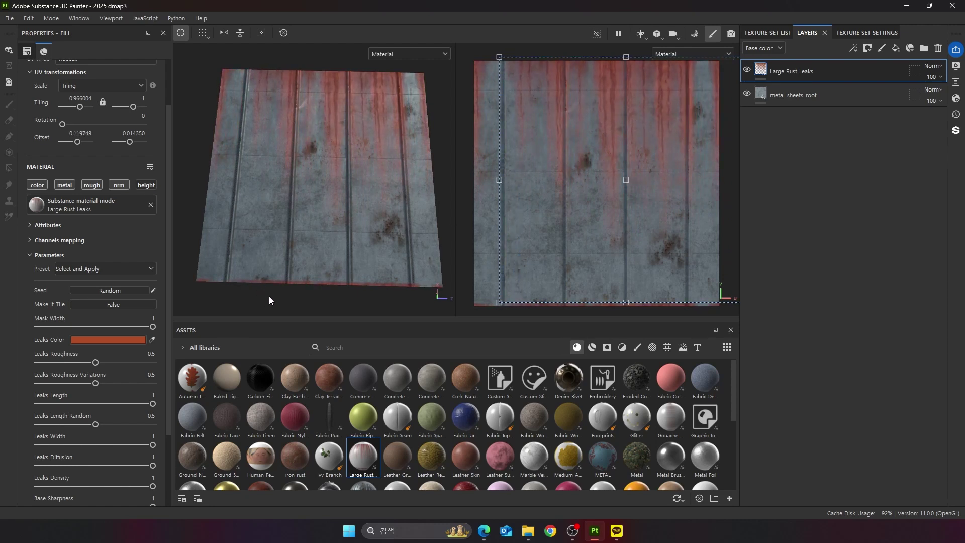
left_click(338, 244)
left_click_drag(561, 188, 561, 191)
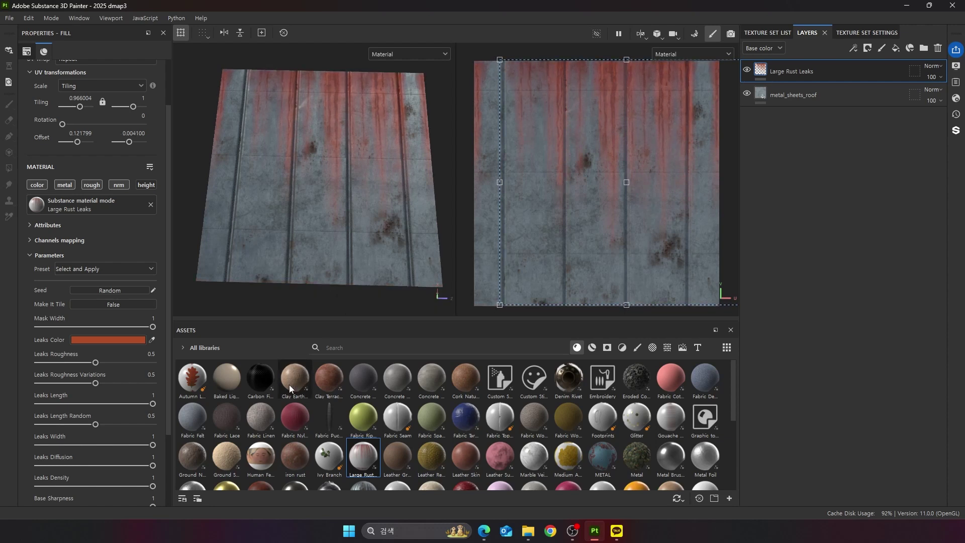
left_click(331, 260)
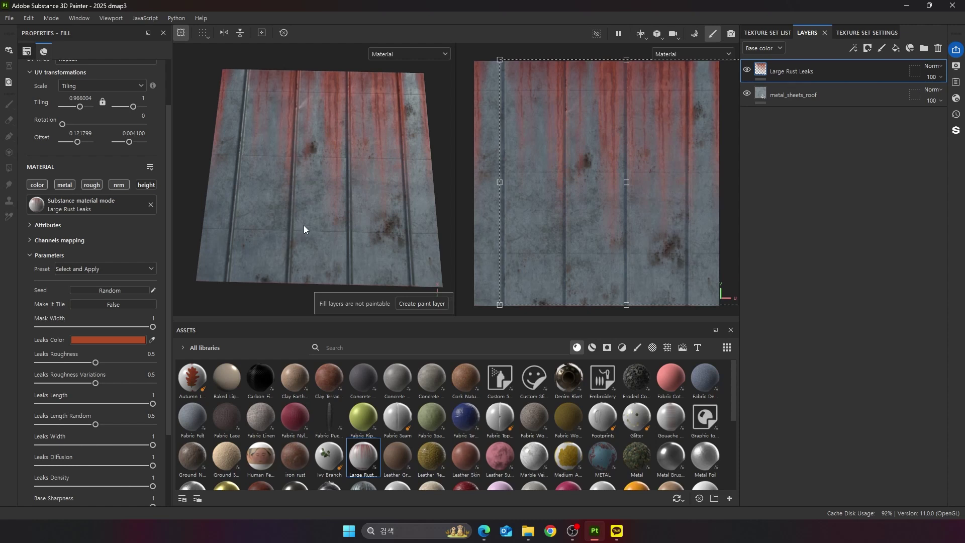
left_click_drag(594, 207, 594, 209)
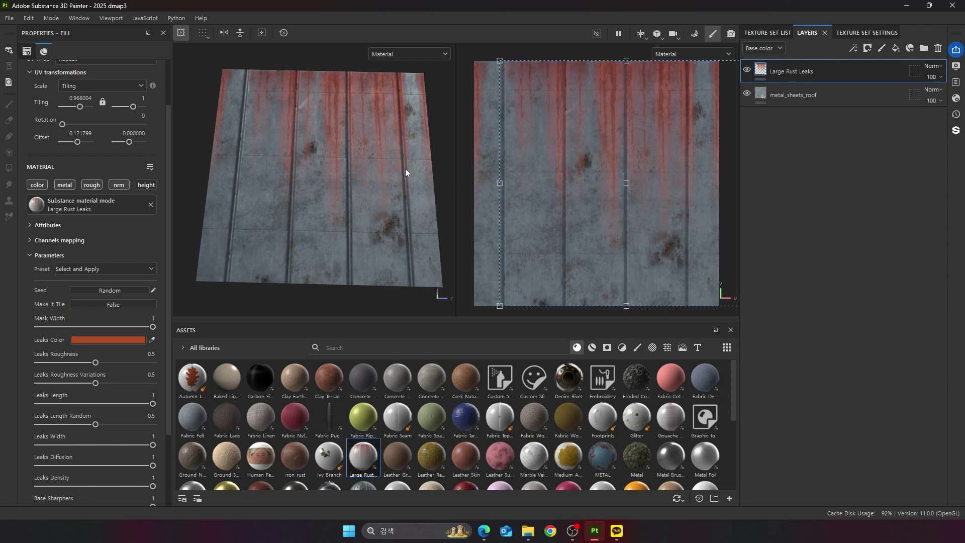
Step: Randomize the Large Rust Leaks seed several times for a different streak pattern, and toggle its height channel on and off
left_click(129, 290)
left_click(129, 290)
left_click(129, 289)
left_click(128, 289)
left_click(128, 289)
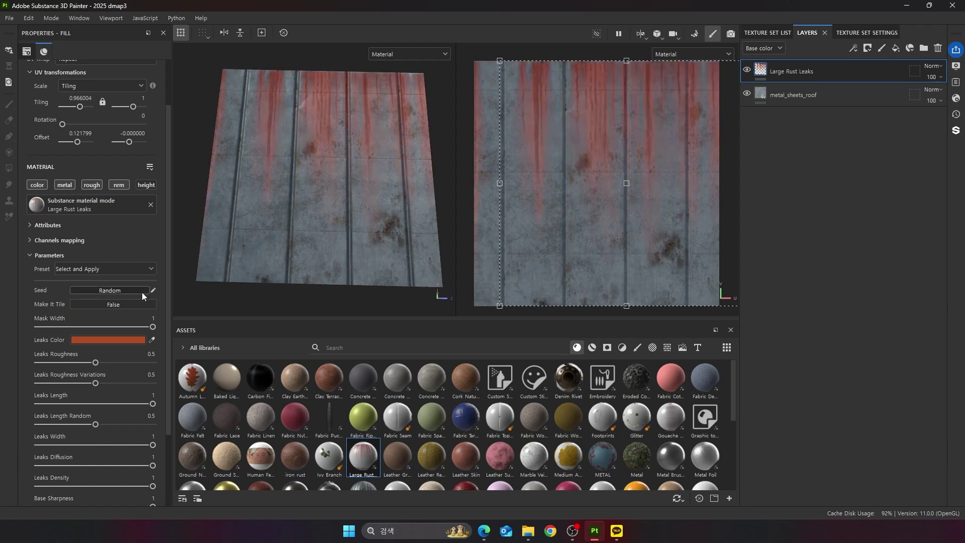
left_click(145, 185)
left_click(143, 186)
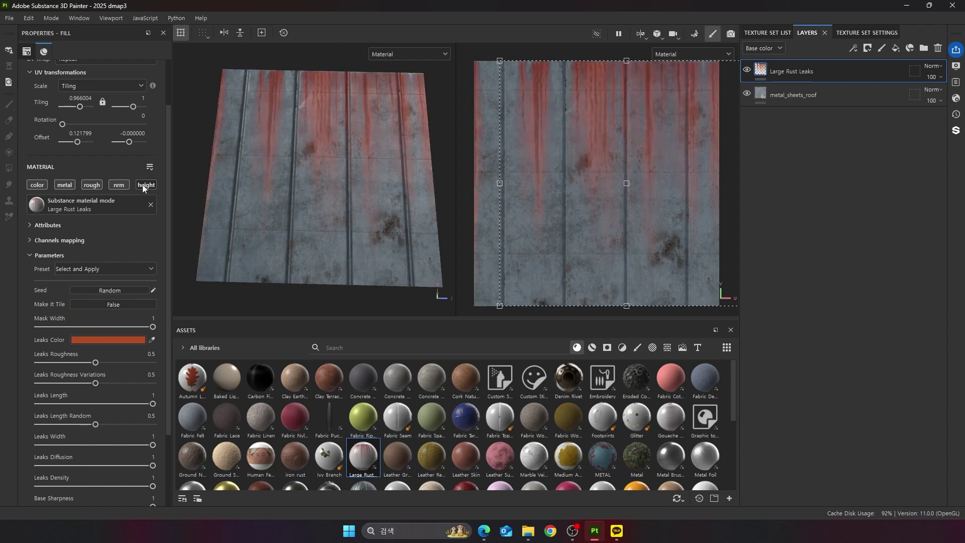
Step: Darken the Leaks Color to hex 492212 and set Leaks Roughness Variations to 0.29
left_click(115, 339)
left_click(205, 359)
left_click_drag(205, 357, 205, 354)
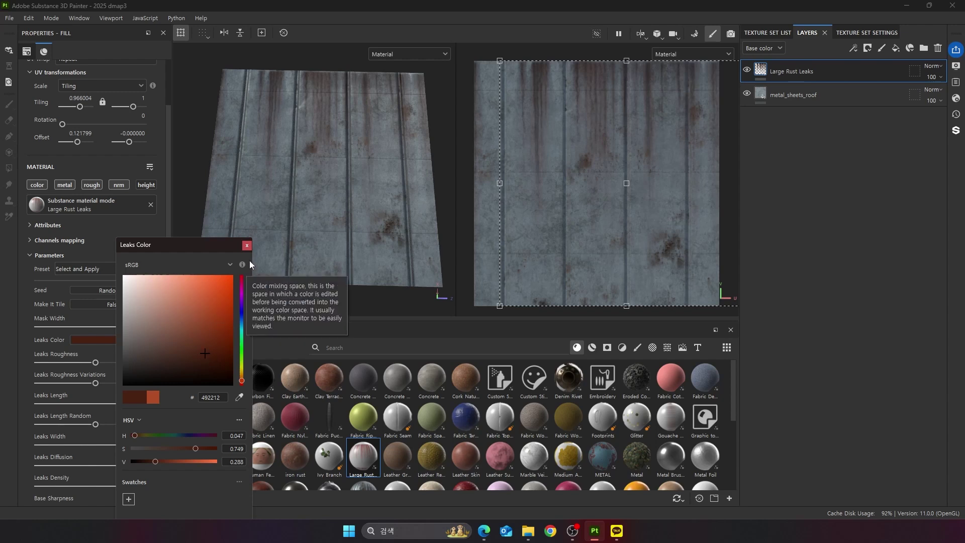
left_click(246, 244)
left_click_drag(109, 385, 88, 384)
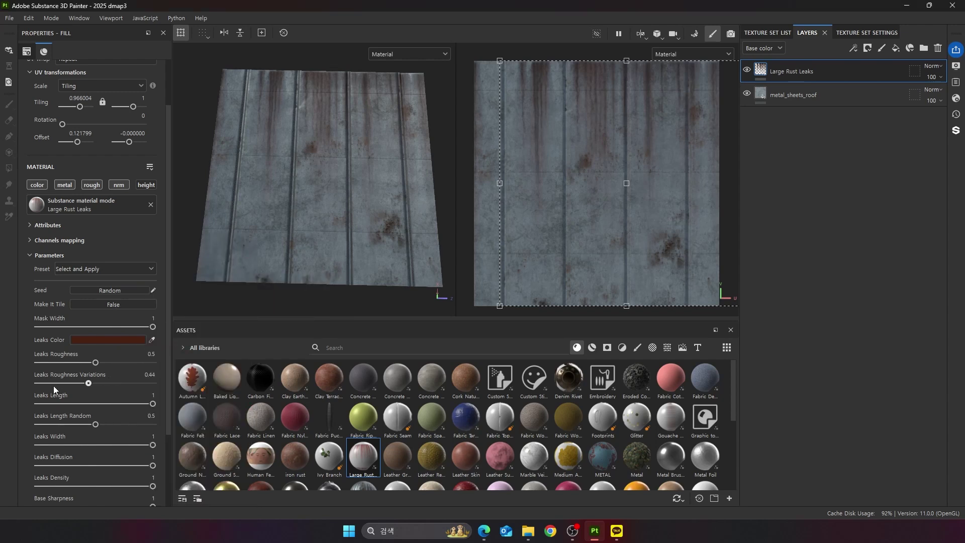
left_click(92, 362)
Step: Stretch the rust leaks projection to a tiling of about 0.933 by 0.961, with offsets of about 0.126 and 0.002
left_click_drag(628, 59, 628, 56)
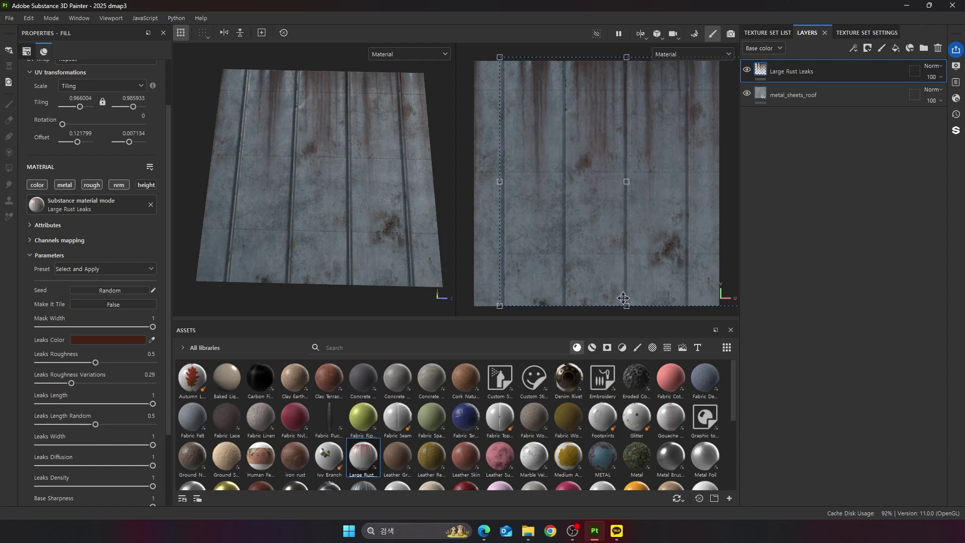
left_click_drag(626, 306, 628, 310)
left_click_drag(502, 186, 504, 187)
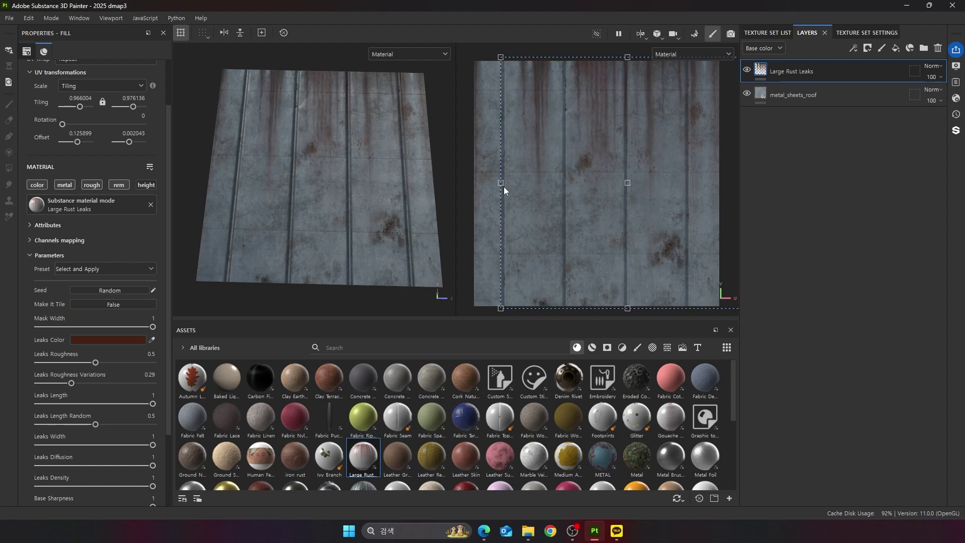
left_click_drag(501, 185, 497, 185)
left_click_drag(628, 59, 627, 54)
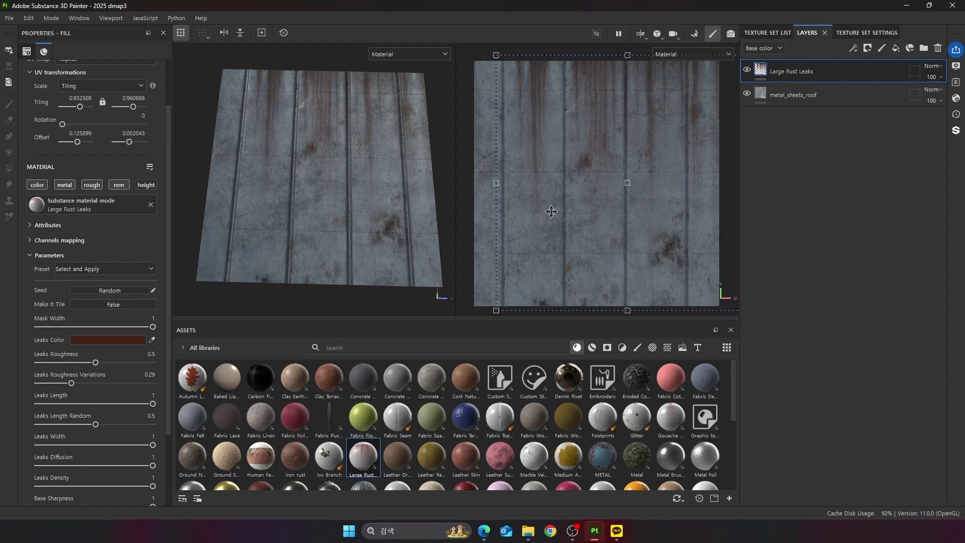
Step: Shorten the rust streaks by setting Leaks Length to 0.39
scroll(324, 135, "down", 2)
scroll(324, 135, "up", 4)
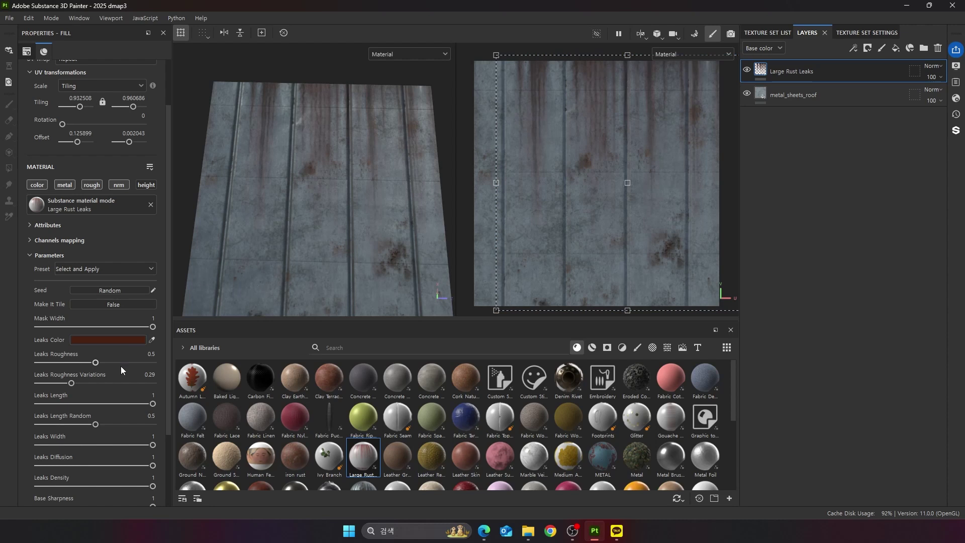
left_click_drag(153, 404, 83, 405)
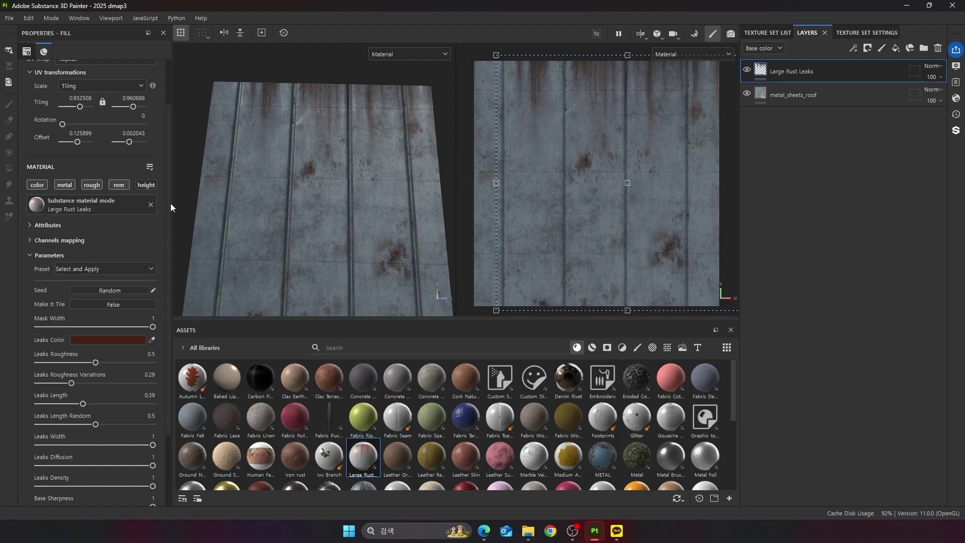
Step: Apply the Metal Foil material to the plane and move its layer between Large Rust Leaks and metal_sheets_roof
left_click_drag(313, 125, 330, 79, "alt")
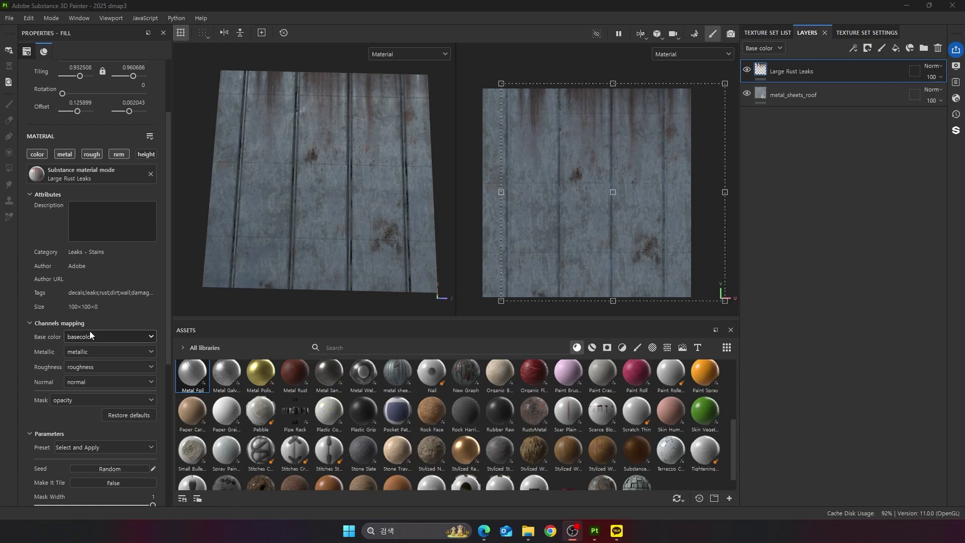
left_click_drag(392, 200, 351, 211, "alt")
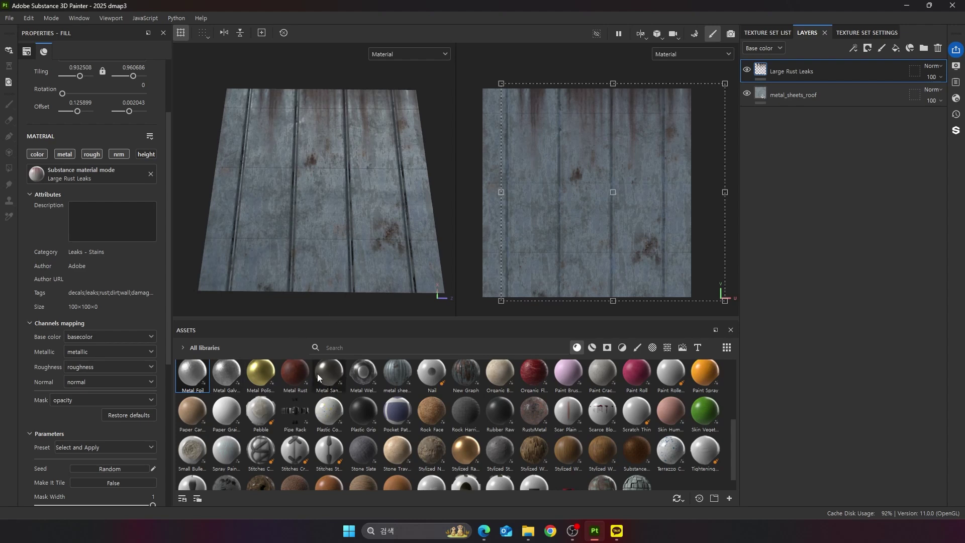
left_click_drag(193, 375, 262, 224)
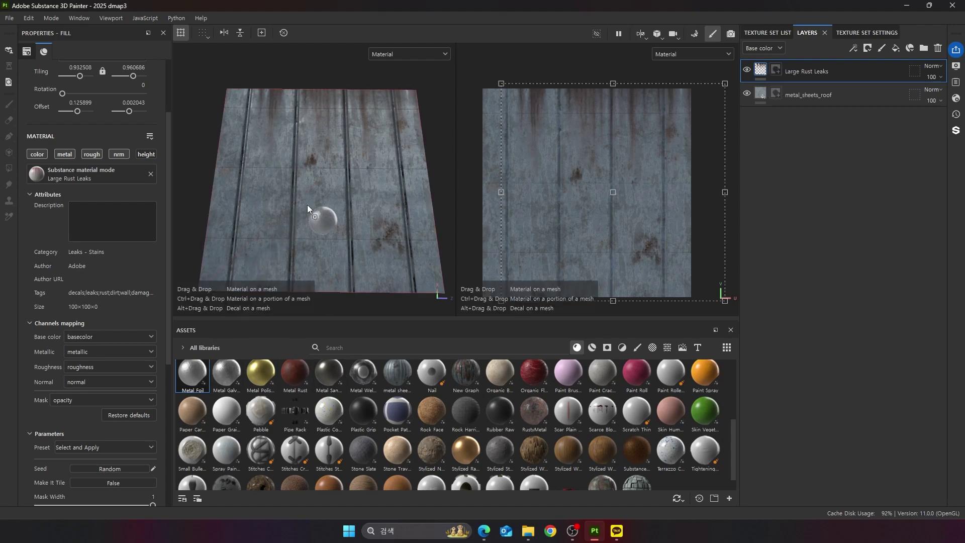
left_click_drag(337, 177, 338, 177)
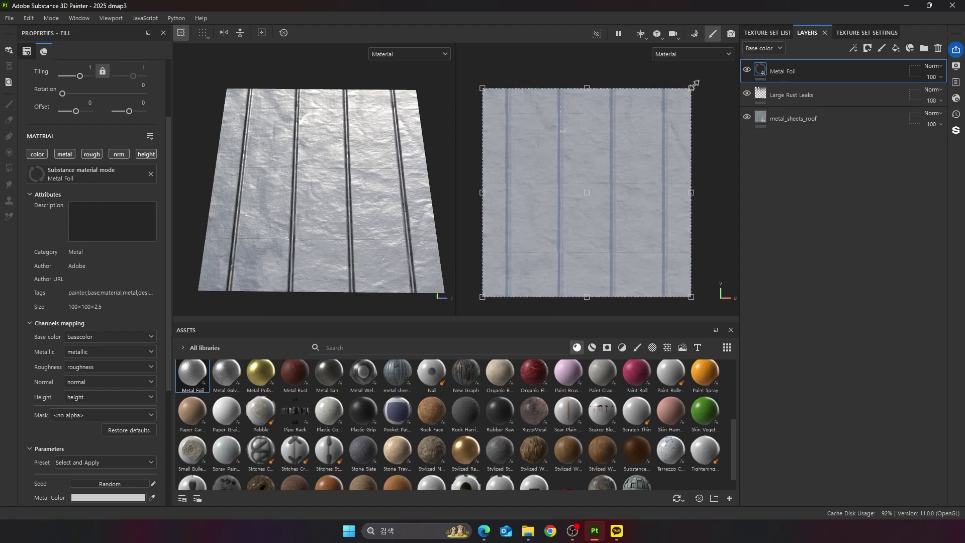
left_click_drag(317, 174, 319, 182, "alt")
left_click_drag(831, 71, 834, 97)
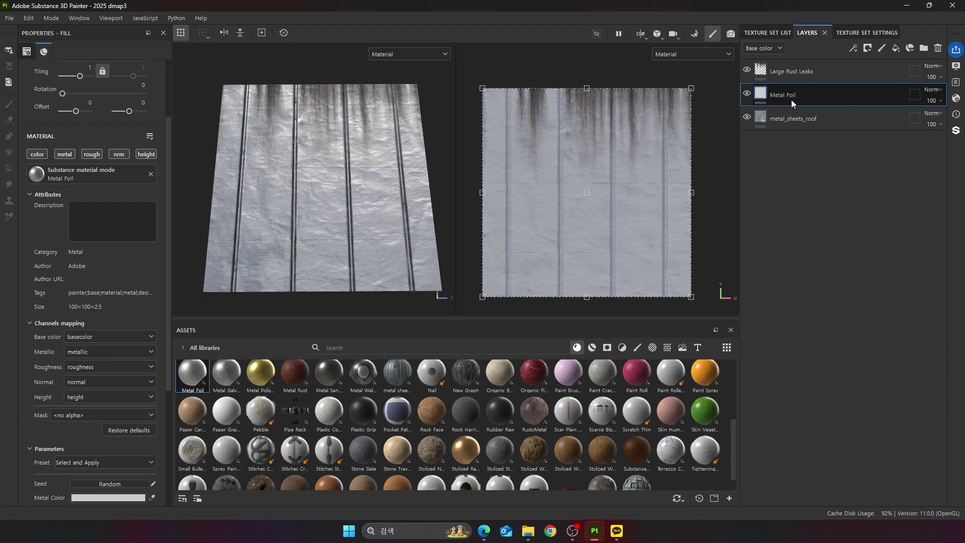
Step: Set the Metal Foil layer's base color blend mode to Overlay
left_click(932, 90)
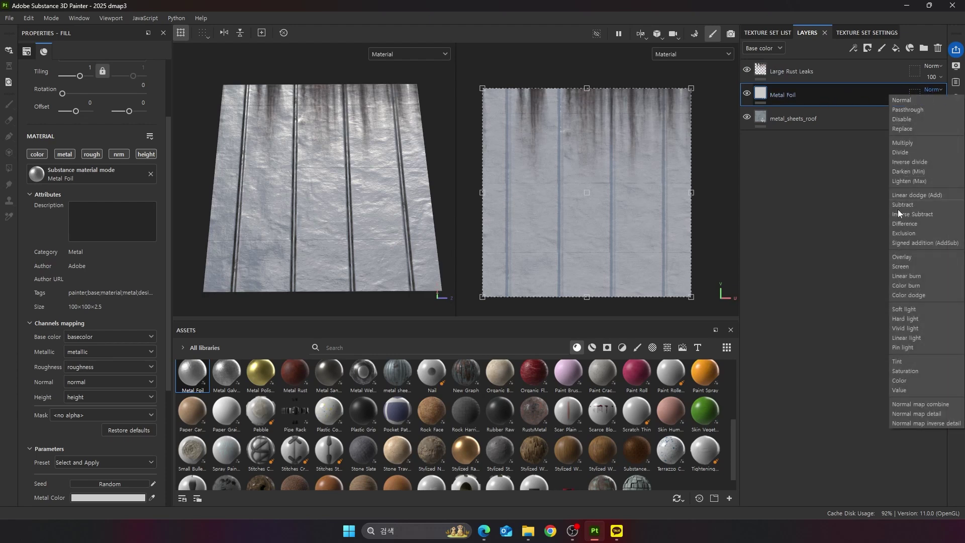
left_click(900, 256)
mouse_move(309, 197)
left_mouse_down("alt")
mouse_move(269, 199)
mouse_move(304, 186)
left_mouse_up("alt")
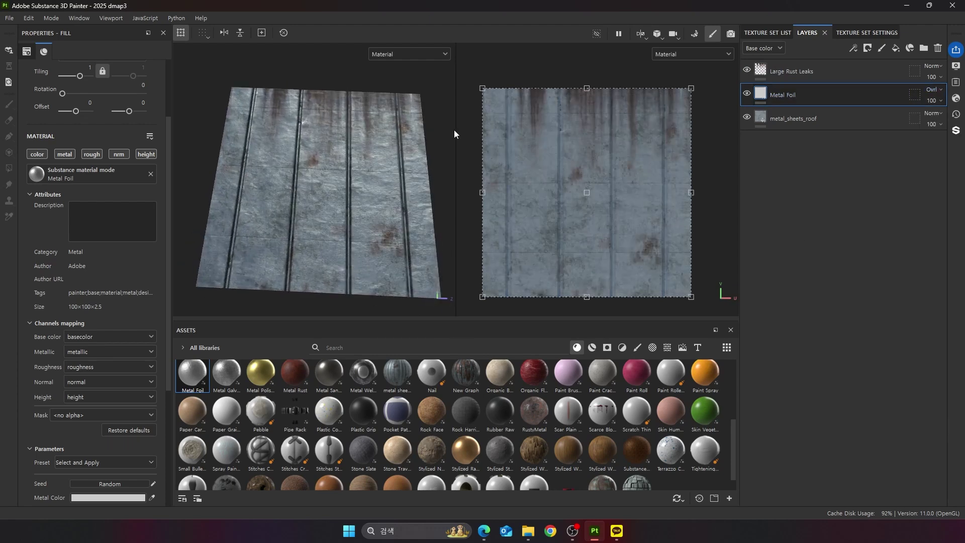
left_click_drag(959, 119, 901, 127)
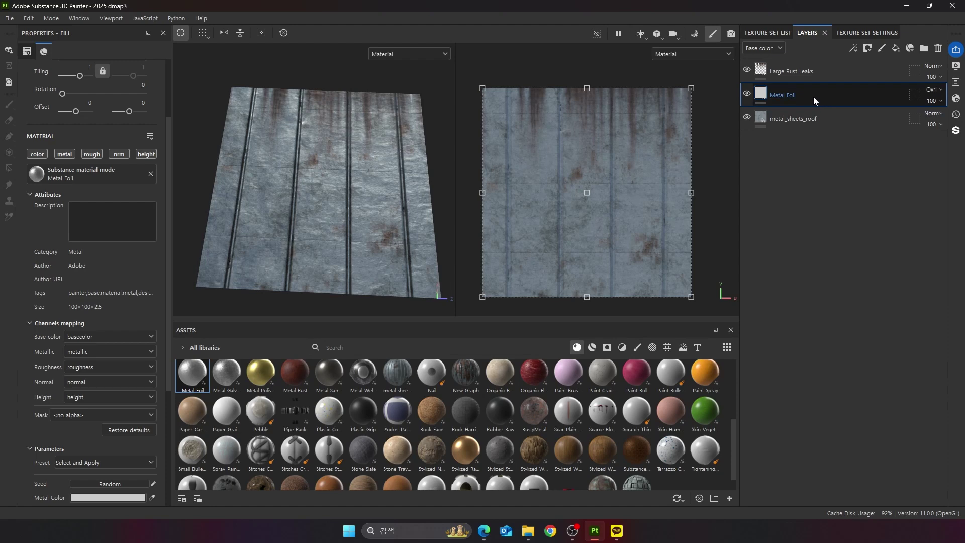
Step: Add a mask with height combination to the Metal Foil layer and set its compare mask opacity to 56
right_click(814, 96)
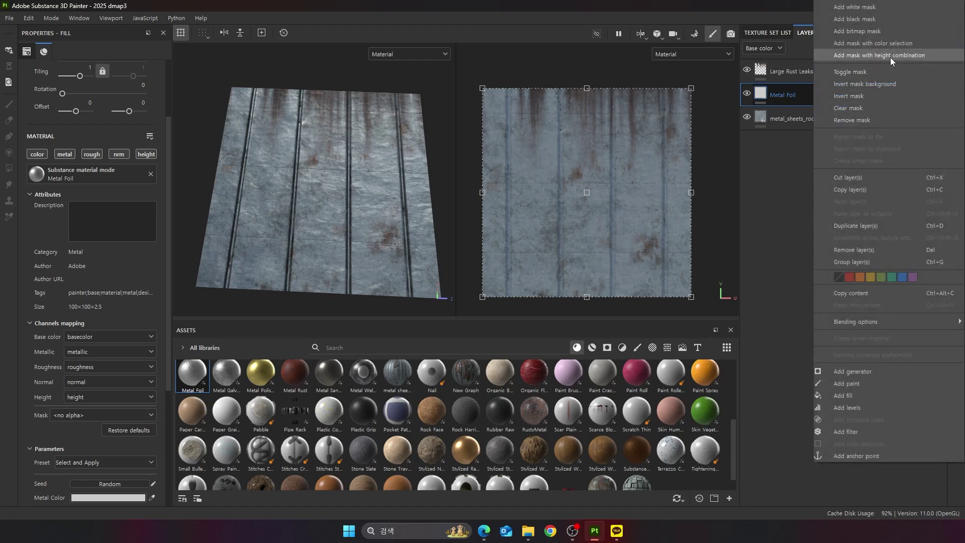
left_click(906, 57)
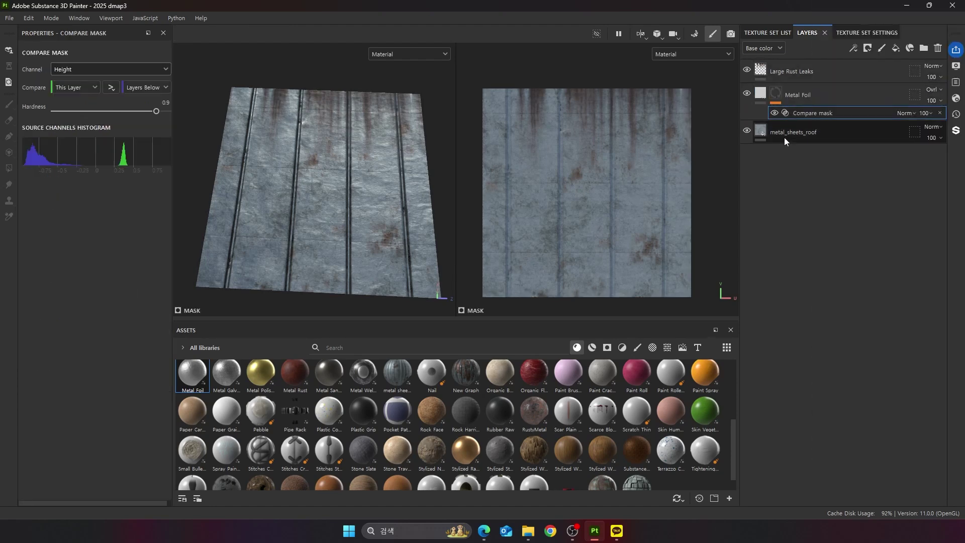
left_click(933, 113)
mouse_move(939, 128)
left_mouse_down()
mouse_move(887, 133)
mouse_move(958, 135)
mouse_move(885, 138)
mouse_move(960, 143)
mouse_move(925, 138)
mouse_move(956, 143)
mouse_move(938, 145)
left_mouse_up()
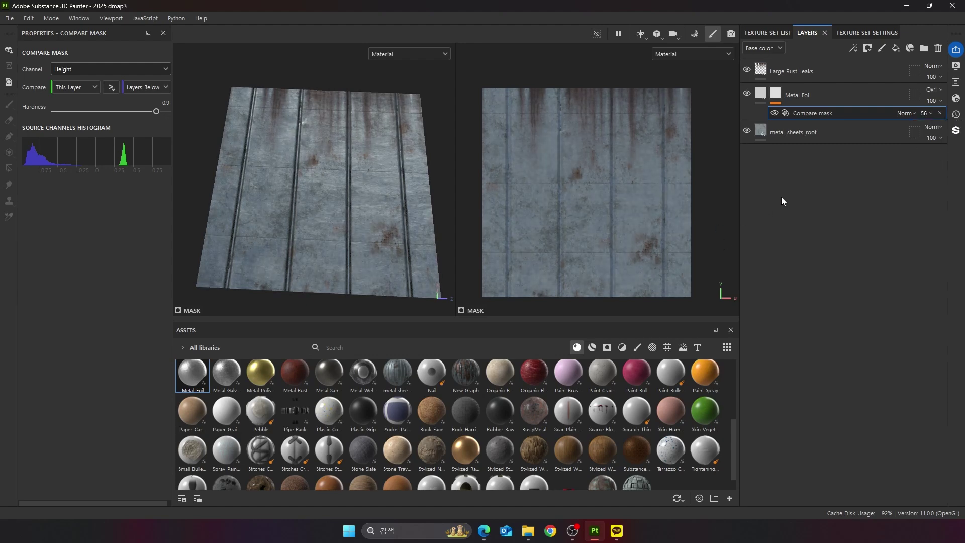
Step: Toggle the Metal Foil layer's visibility to compare the metal surface with and without it
left_click(748, 94)
left_click(748, 94)
left_click(748, 94)
mouse_move(364, 187)
left_mouse_down("alt")
mouse_move(364, 136)
mouse_move(360, 187)
left_mouse_up("alt")
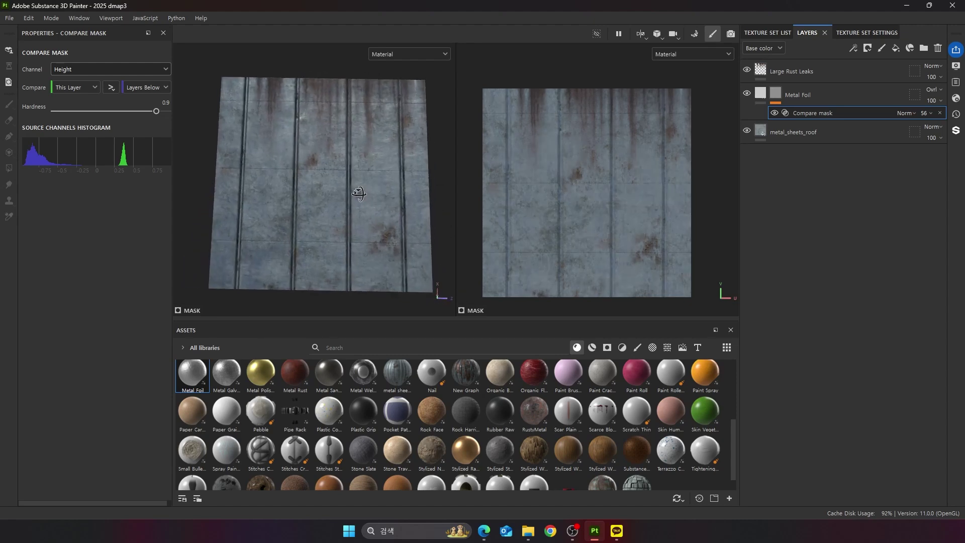
Step: Try several other base color blend modes on the Metal Foil layer, then set it back to Overlay
left_click(933, 90)
left_click(915, 101)
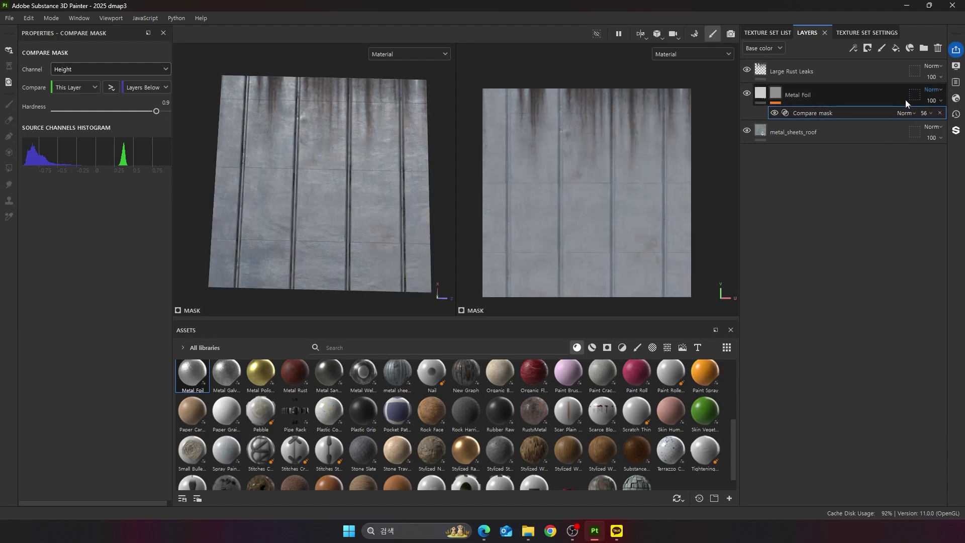
scroll(934, 91, "down", 3)
scroll(934, 91, "down", 1)
scroll(934, 92, "down", 5)
scroll(933, 93, "down", 1)
left_click(933, 92)
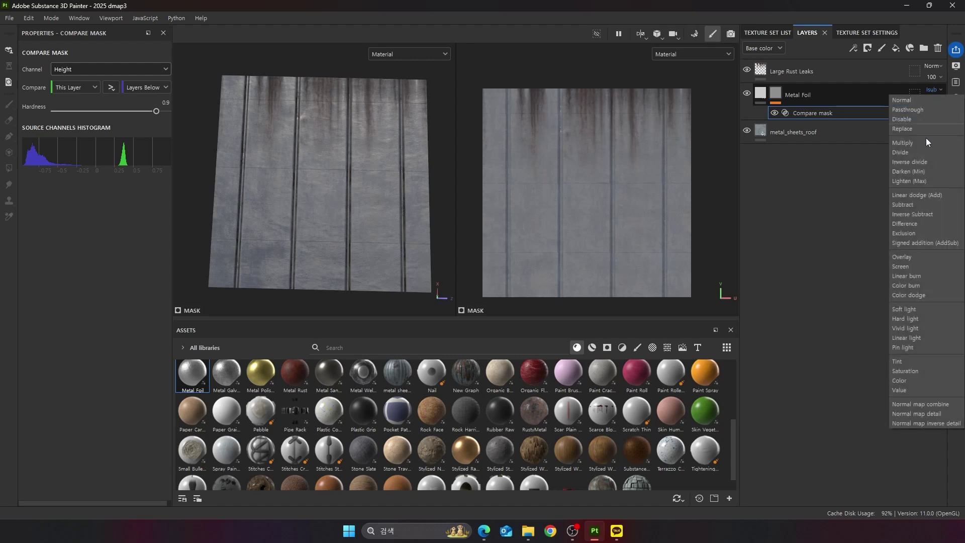
left_click(909, 257)
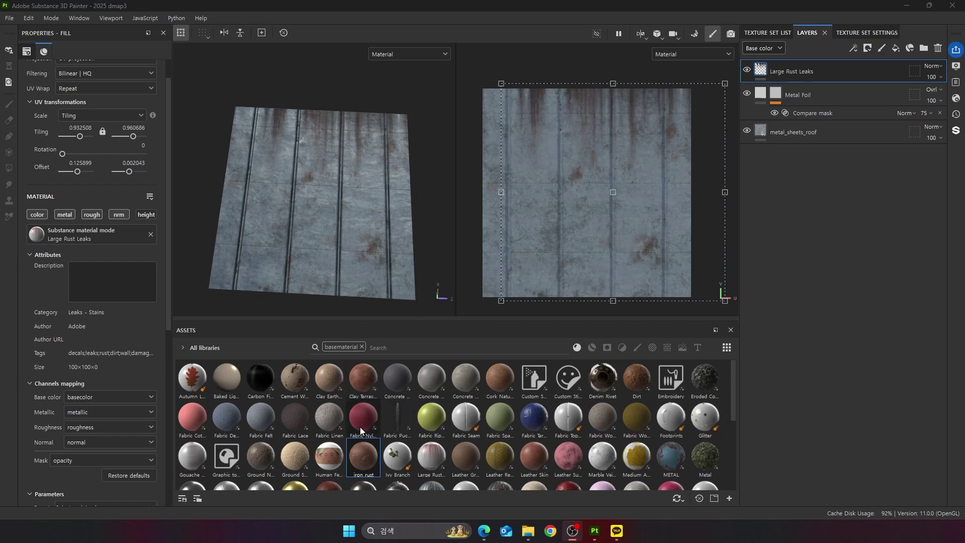
Step: Apply the iron_rust material to the plane as a top layer, set its tiling to 0.56 and shift it slightly
left_click_drag(365, 447, 339, 240)
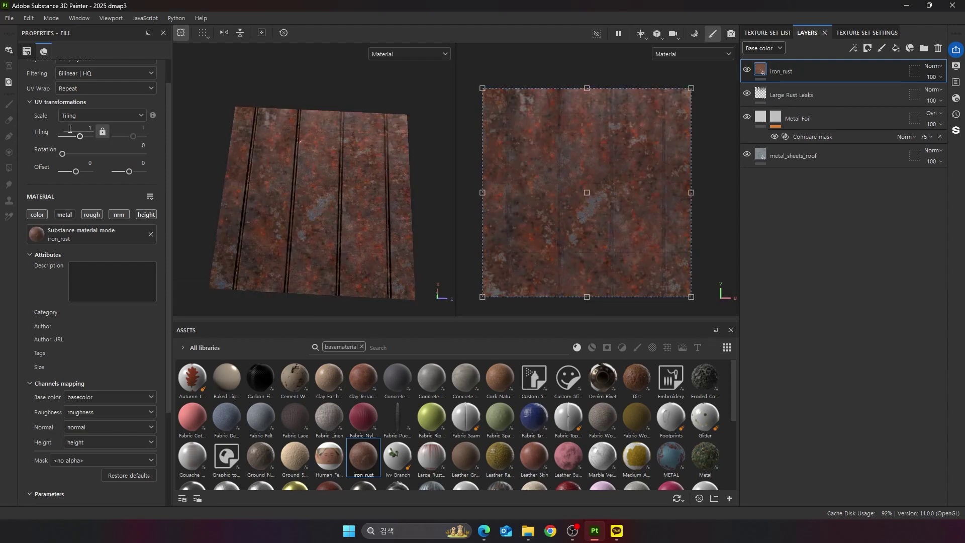
left_click_drag(82, 137, 79, 136)
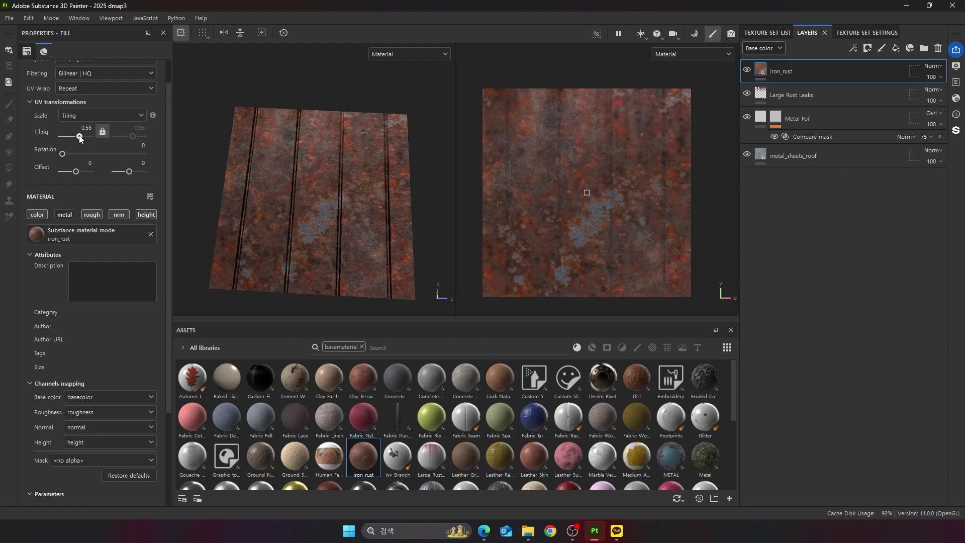
left_click(326, 227)
mouse_move(631, 161)
left_mouse_down()
mouse_move(652, 182)
mouse_move(638, 153)
left_mouse_up()
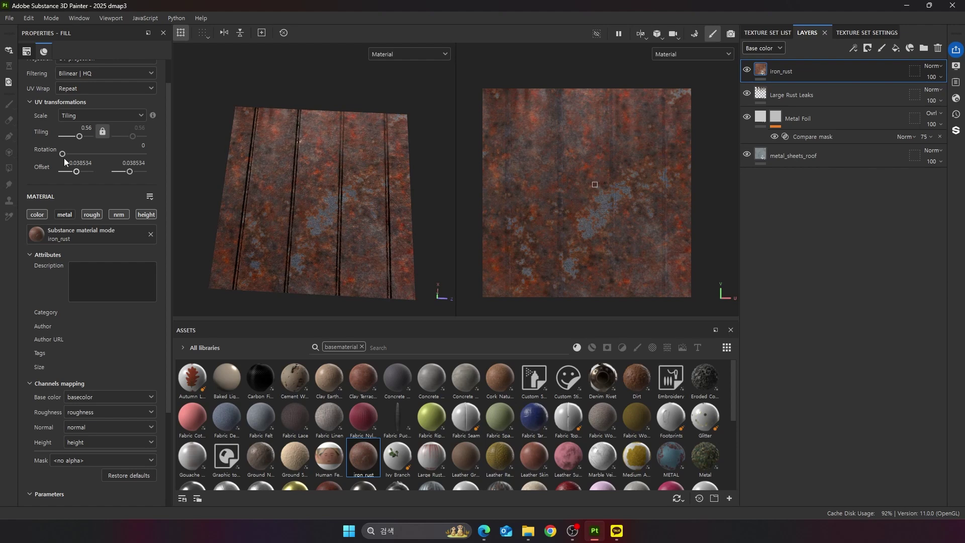
Step: Rotate the iron_rust texture to 184.5 and move it to an offset of about 0.25, -0.19
left_click_drag(65, 154, 104, 157)
left_click_drag(519, 178, 561, 225)
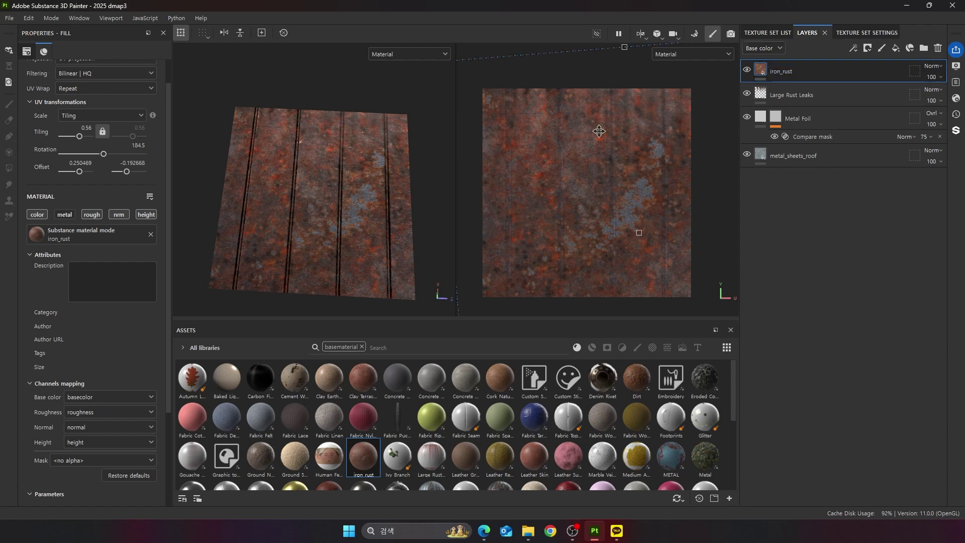
scroll(599, 131, "up", 2)
scroll(587, 119, "down", 2)
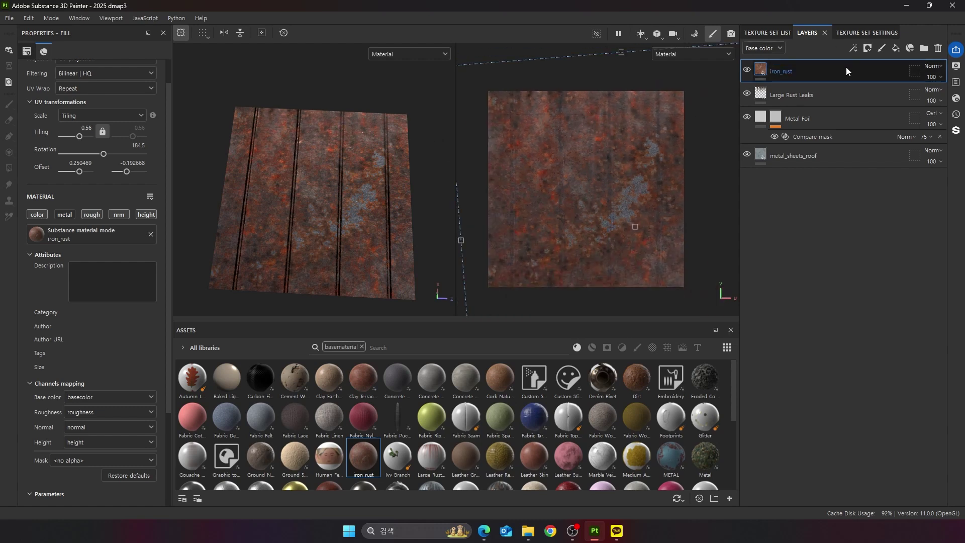
Step: Add a mask with height combination to the iron_rust layer
right_click(819, 75)
left_click(879, 126)
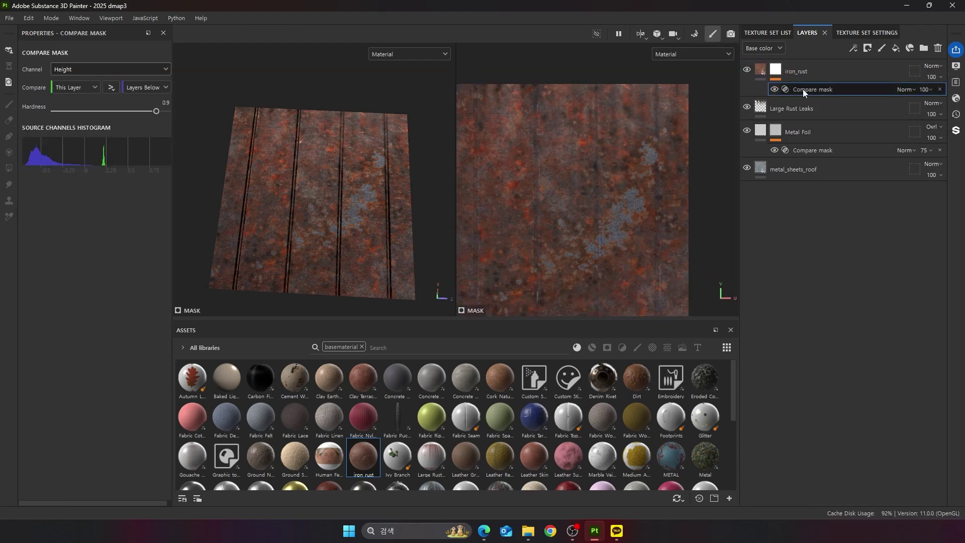
Step: Try the Normal blend mode on the iron_rust layer's normal channel, undo it and return to the base color channel
left_click(762, 71)
left_click(763, 48)
left_click(759, 91)
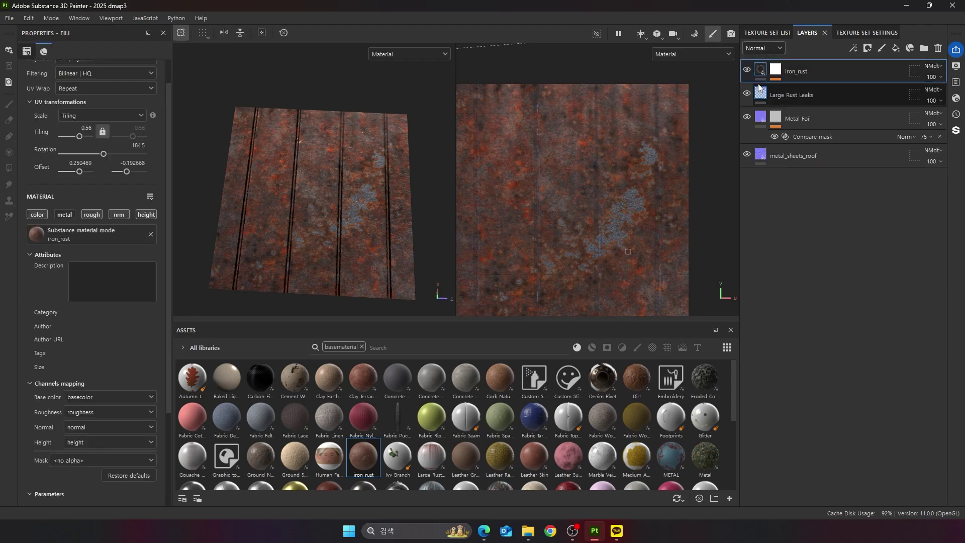
left_click(932, 66)
left_click(904, 77)
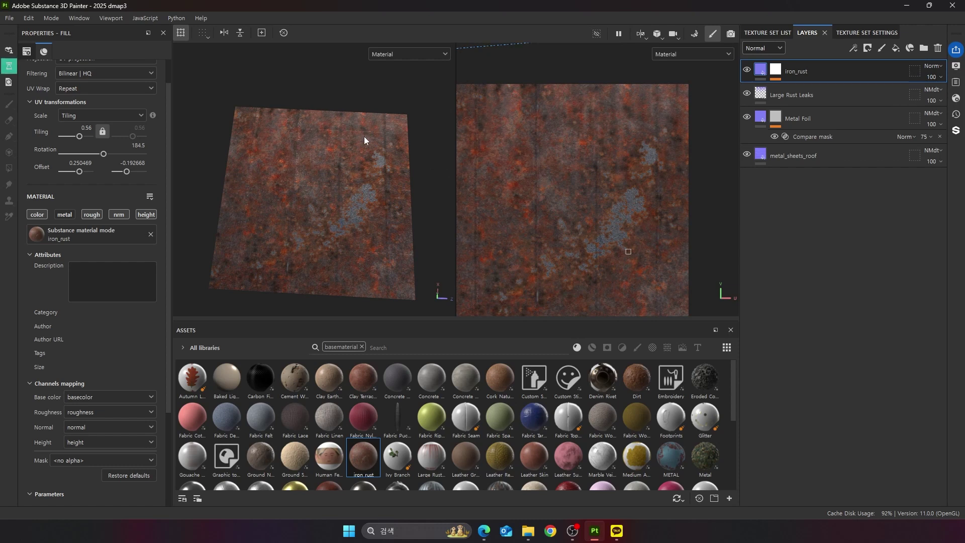
key("ctrl+z")
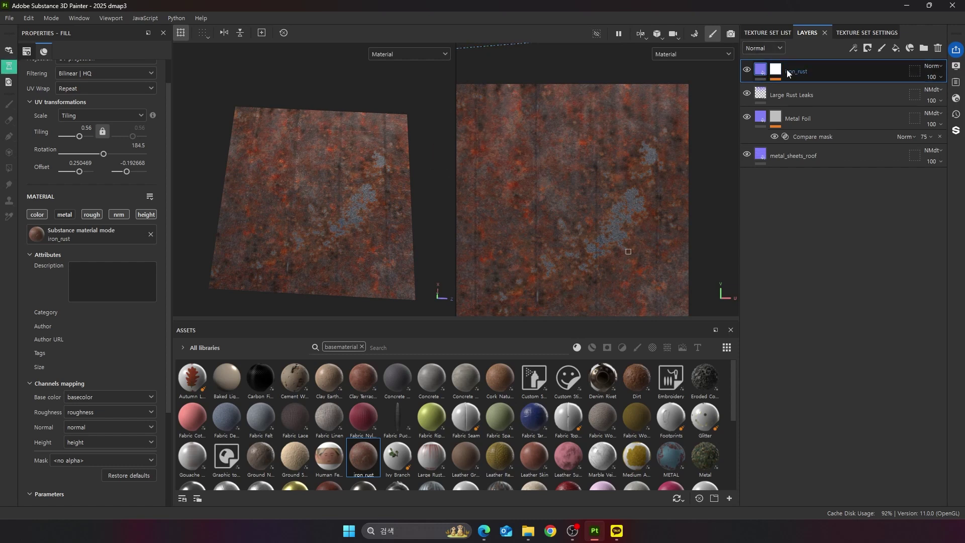
left_click(333, 158)
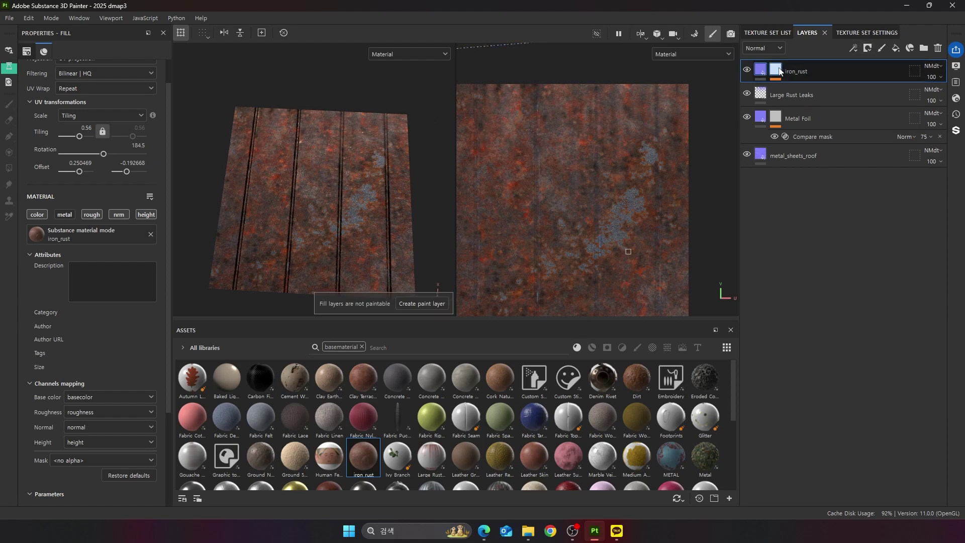
left_click(764, 48)
left_click(761, 62)
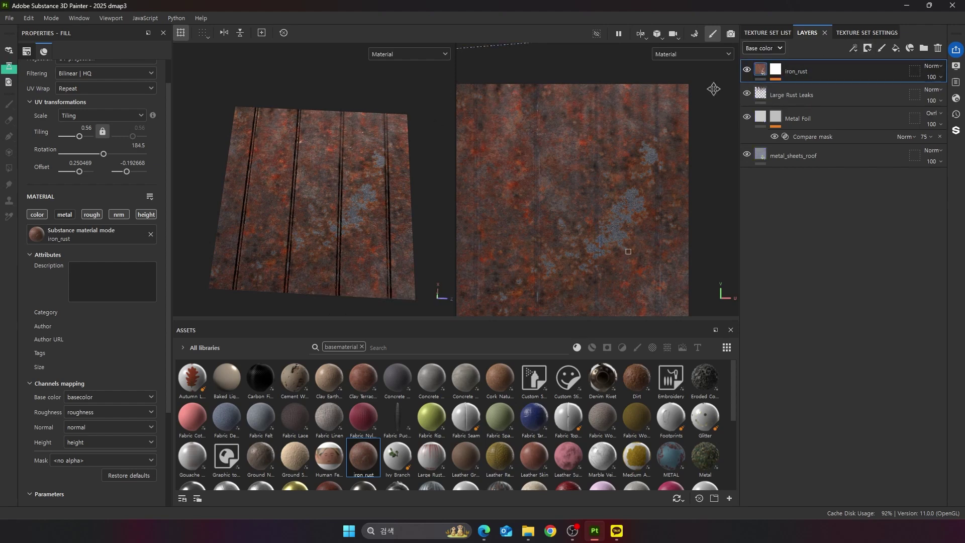
Step: Set the iron_rust layer's horizontal offset to 0.15
left_click(776, 75)
left_click(808, 94)
mouse_move(314, 196)
left_mouse_down("alt")
mouse_move(319, 136)
mouse_move(320, 195)
left_mouse_up("alt")
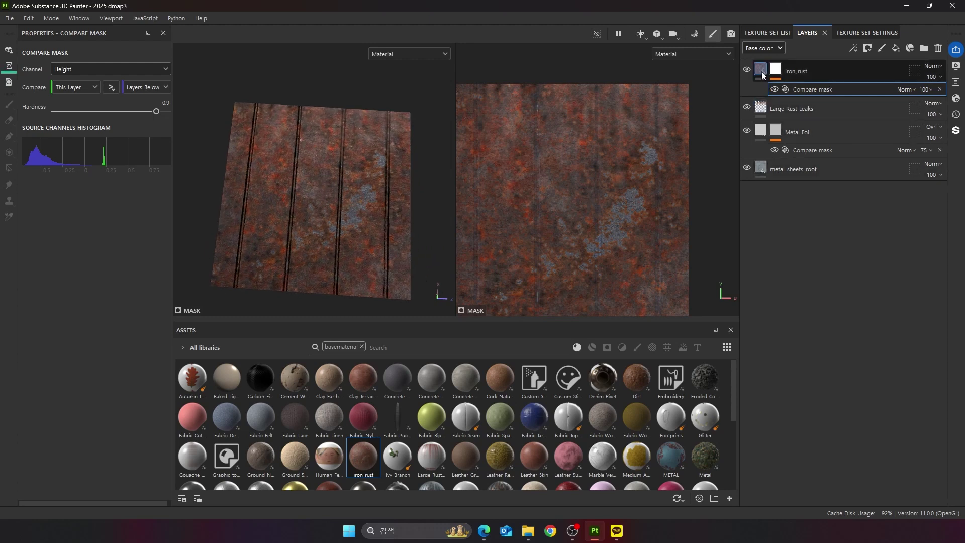
left_click(761, 72)
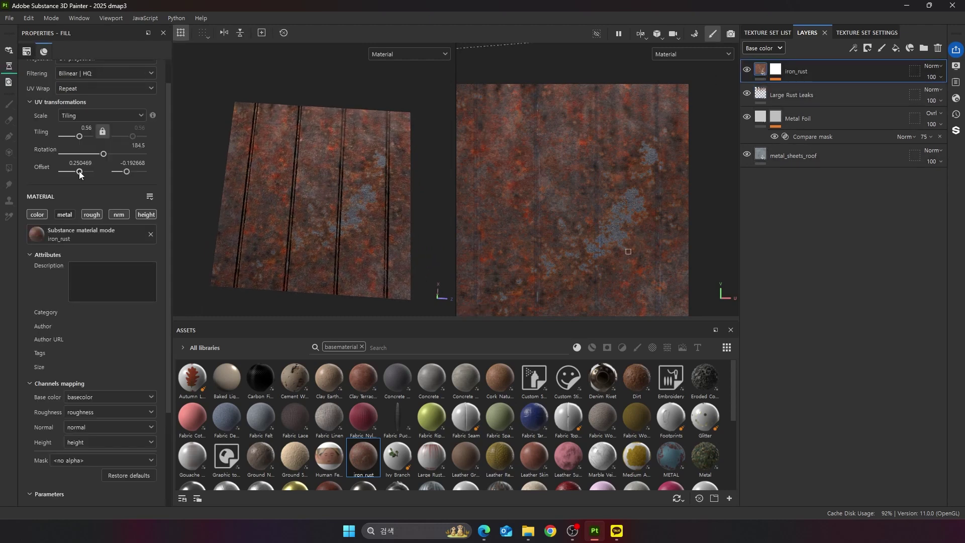
left_click_drag(79, 173, 78, 174)
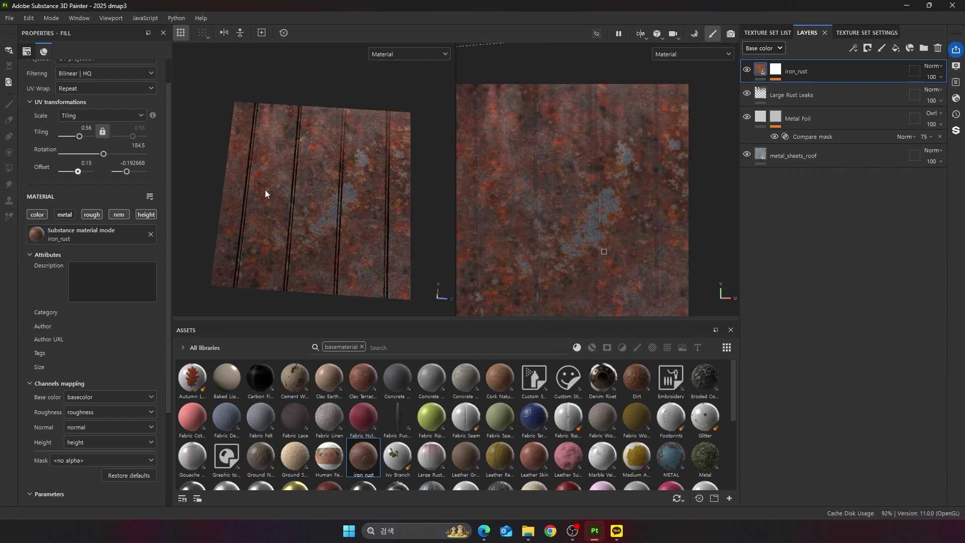
Step: Add a paint effect above the compare mask in the iron_rust layer's mask
left_click(775, 69)
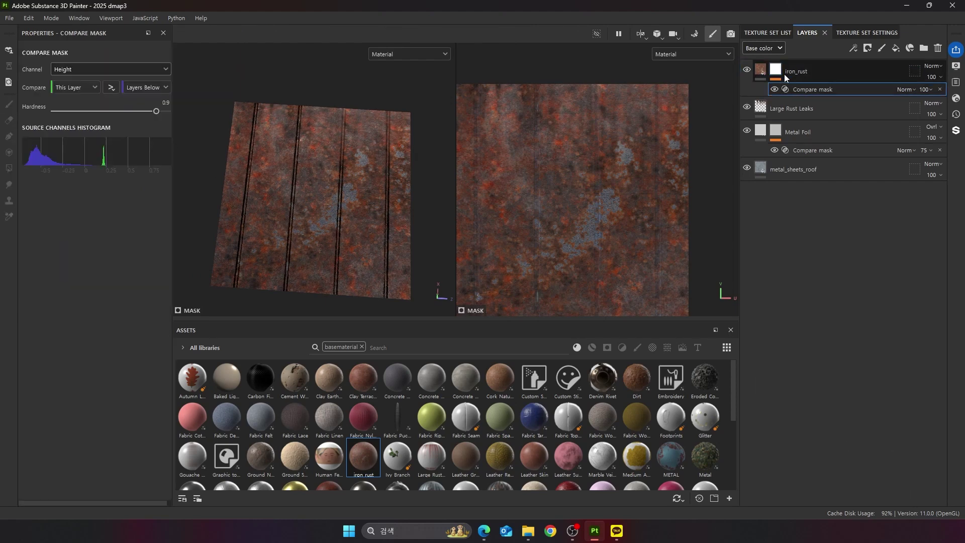
left_click(758, 71)
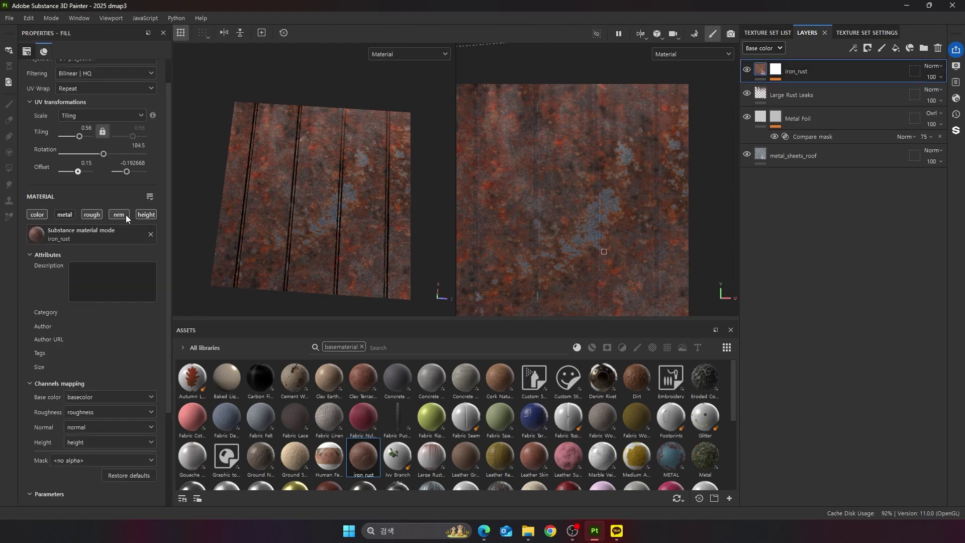
left_click(776, 71)
left_click(816, 90)
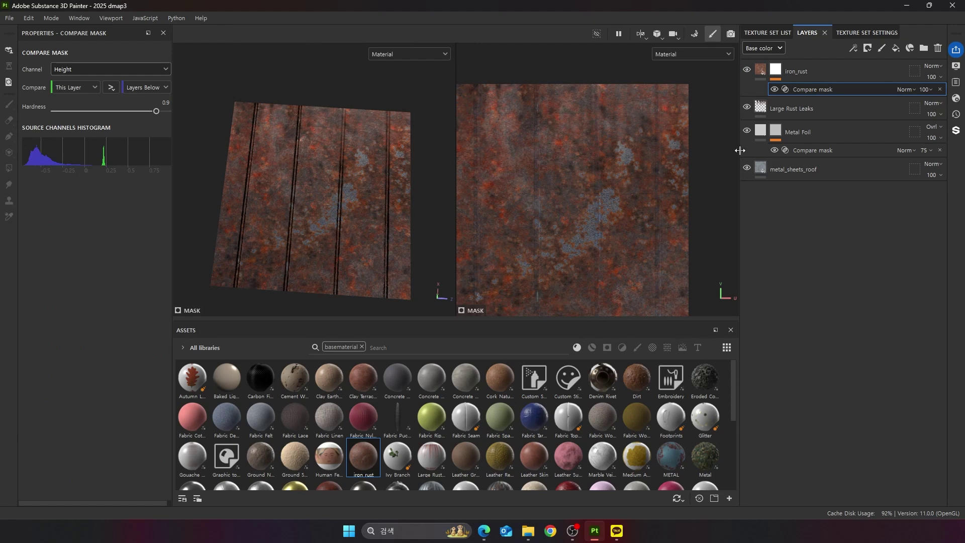
right_click(833, 90)
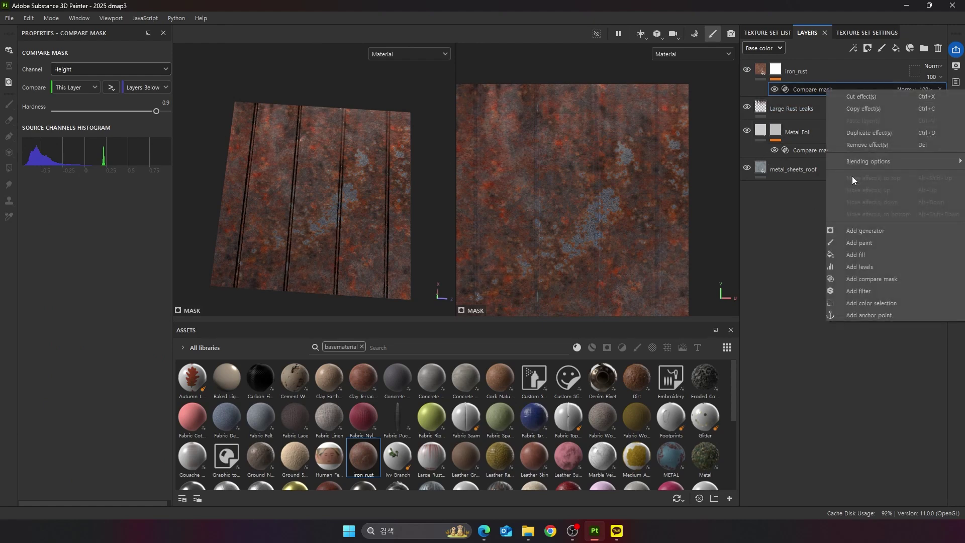
left_click(859, 243)
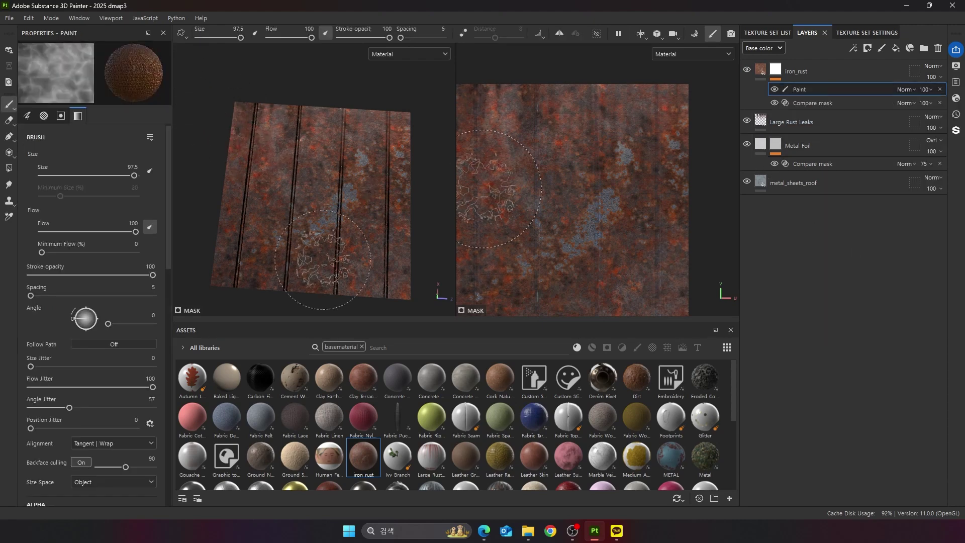
Step: Clear the basematerial asset search and browse the library for a brush alpha
left_click(637, 348)
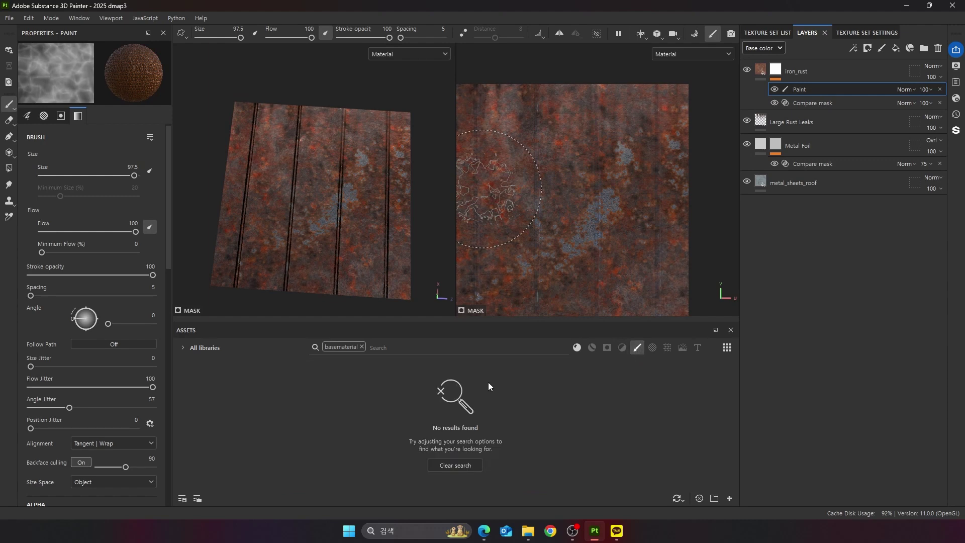
left_click(454, 465)
scroll(410, 429, "down", 5)
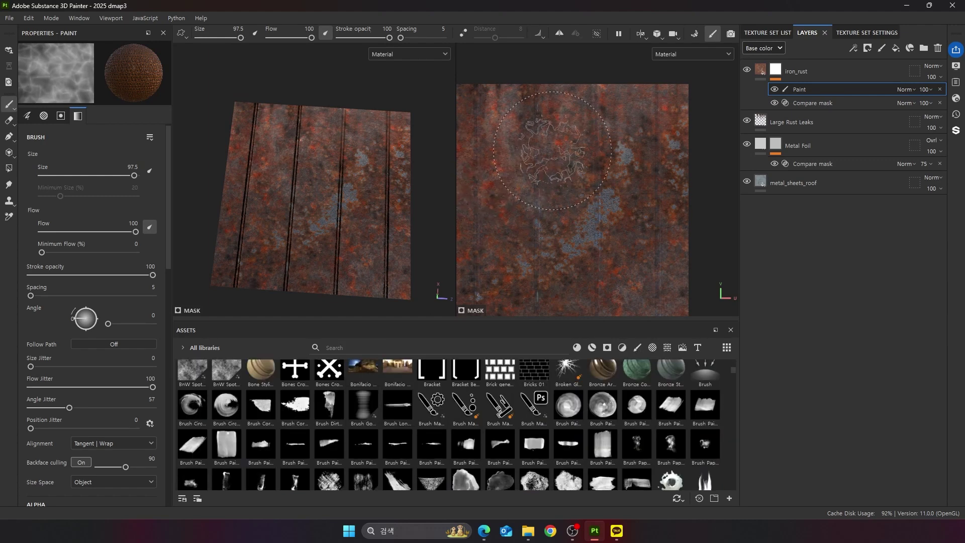
scroll(346, 435, "up", 5)
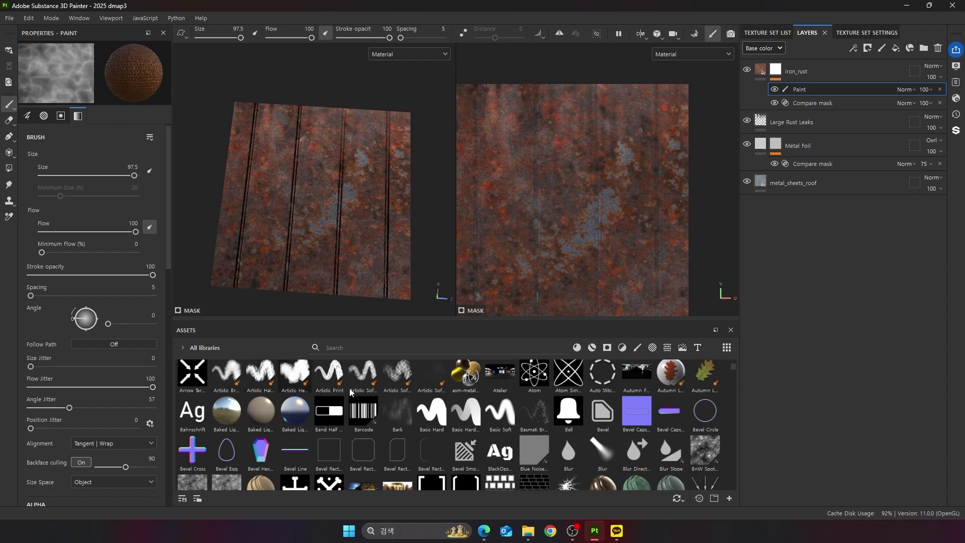
scroll(471, 425, "down", 3)
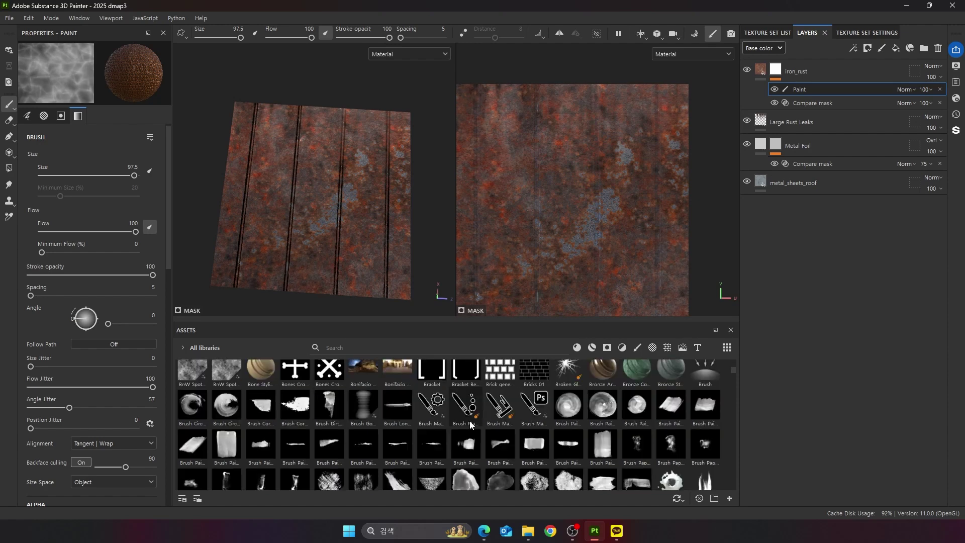
Step: Try a rough-edged brush alpha with one stroke across the upper part of the iron_rust mask and undo it
left_click(302, 412)
mouse_move(304, 184)
left_mouse_down()
mouse_move(276, 189)
mouse_move(280, 196)
mouse_move(243, 160)
mouse_move(322, 121)
mouse_move(383, 129)
mouse_move(348, 219)
mouse_move(357, 211)
mouse_move(317, 269)
mouse_move(340, 221)
mouse_move(262, 241)
mouse_move(269, 231)
mouse_move(257, 132)
left_mouse_up()
key("ctrl+z")
Step: Paint out the rust in the plane's upper and central areas and along its lower-left edge with the dirt brush alpha, undoing the last stroke
left_click(329, 413)
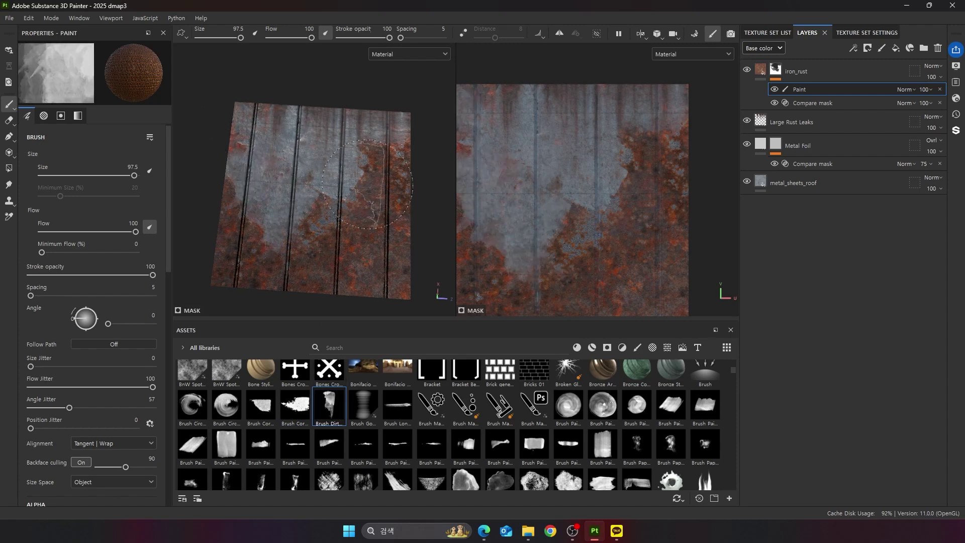
left_click(378, 190)
left_click(309, 237)
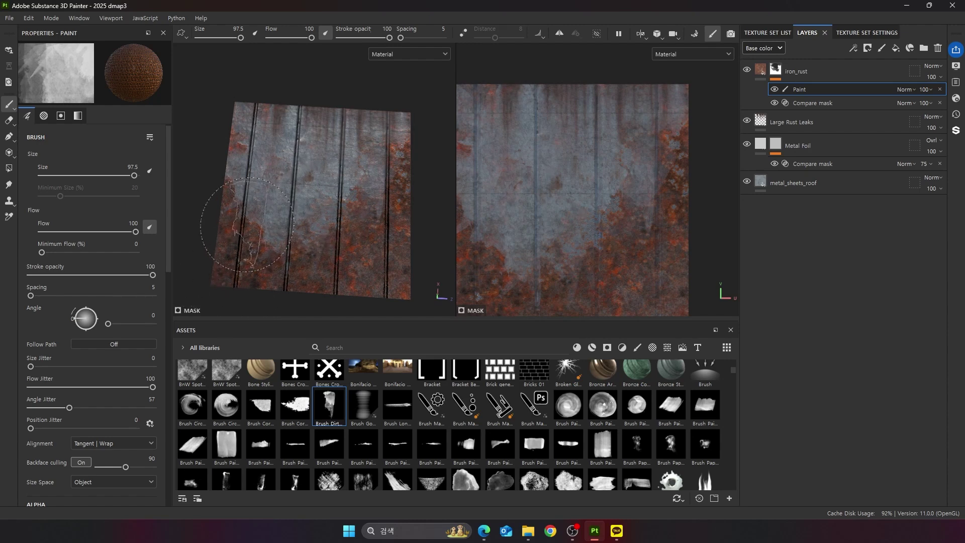
left_click(240, 246)
left_click(217, 262)
left_click(216, 278)
key("ctrl+z")
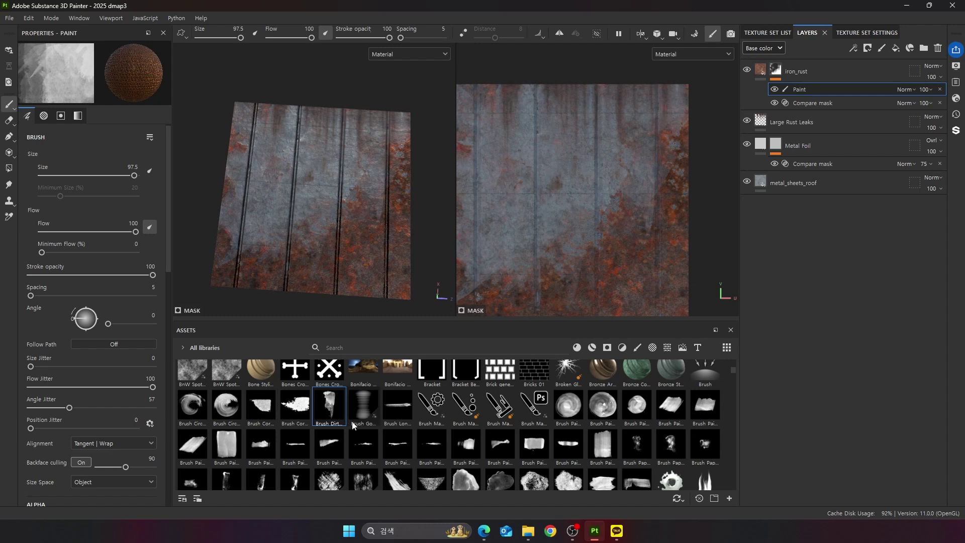
Step: Try a thin paint-streak brush alpha on the rust in the plane's lower middle and undo the stroke
left_click(397, 445)
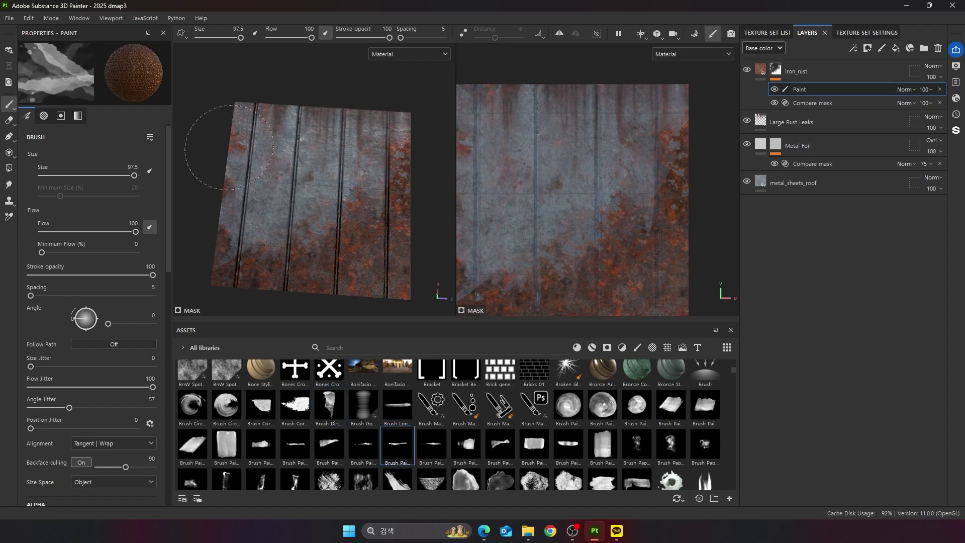
left_click(332, 249)
key("ctrl+z")
Step: Paint out more rust across the plane's lower left with the Brush Pastel alpha and disable the iron_rust layer's height channel
left_click(329, 476)
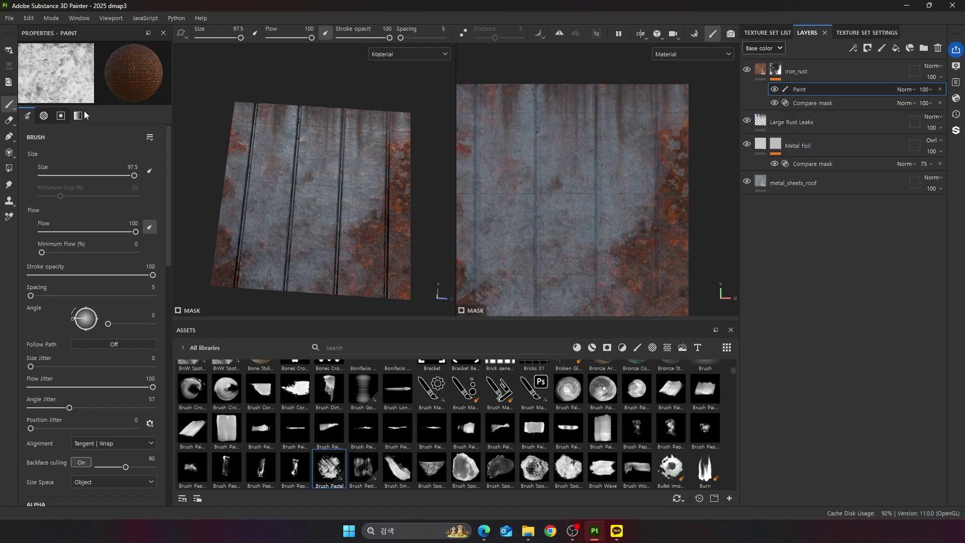
left_click_drag(355, 177, 360, 176, "alt")
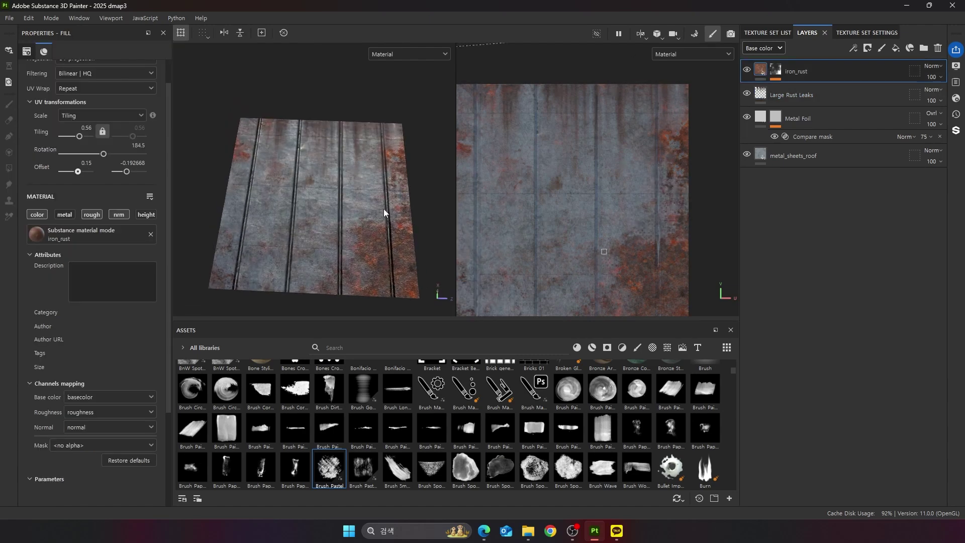
scroll(393, 228, "up", 5)
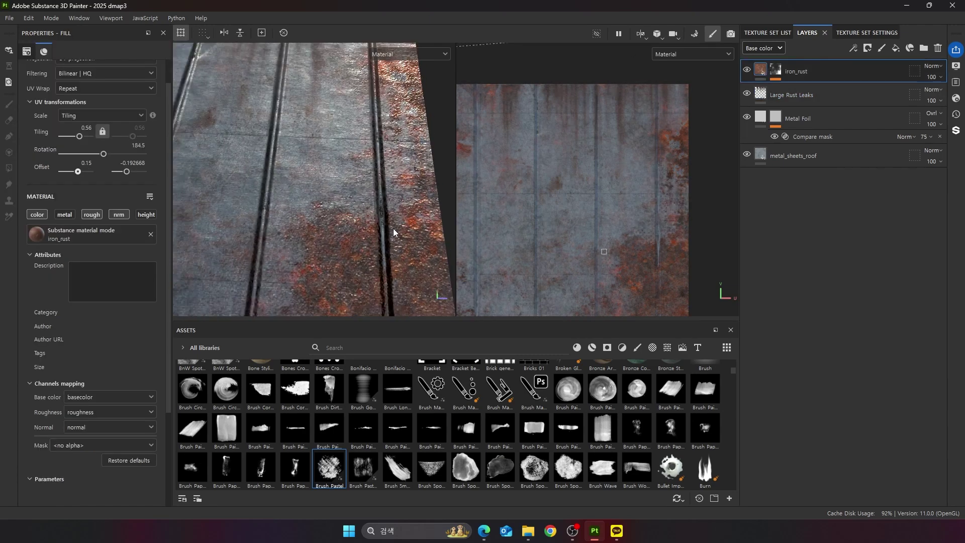
scroll(393, 229, "down", 5)
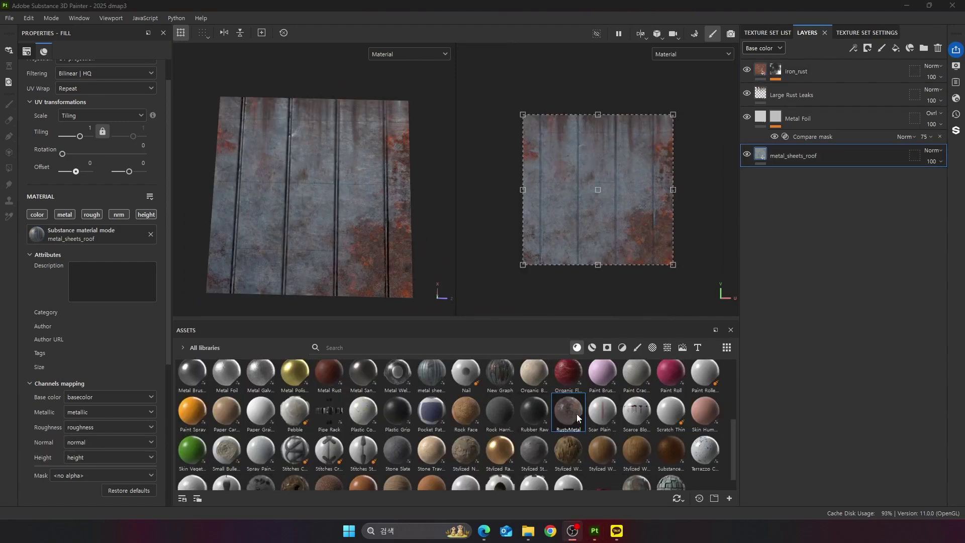
Step: Apply the RustyMetal material to the plane as a new layer above iron_rust
left_click_drag(568, 410, 352, 251)
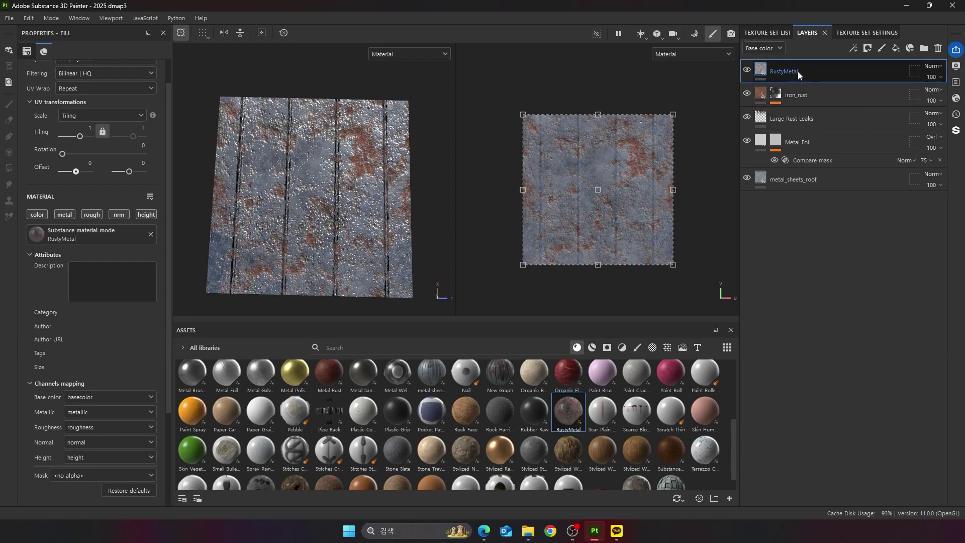
Step: Move the RustyMetal layer below Metal Foil, directly above metal_sheets_roof, and set its tiling to 0.04
left_click_drag(827, 70, 830, 161)
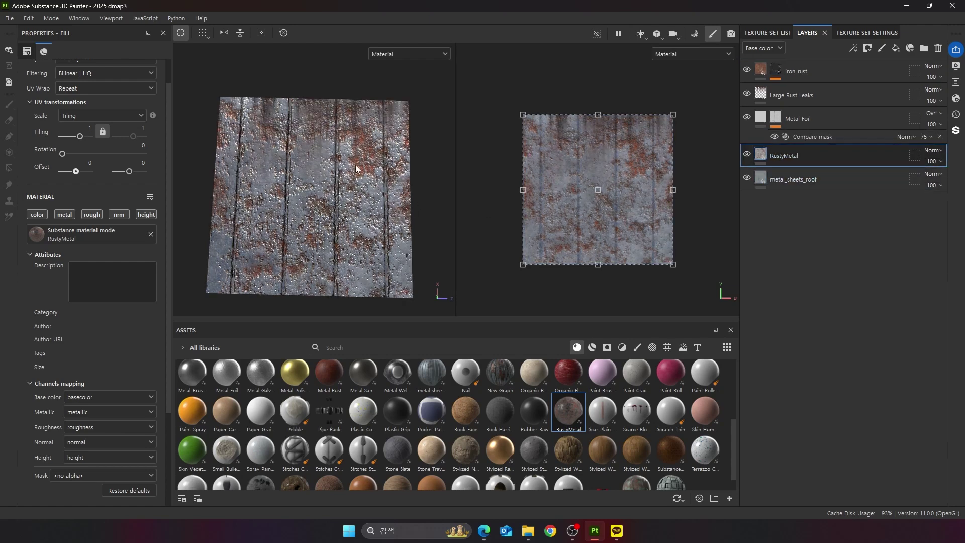
left_click(239, 251)
left_click_drag(78, 136, 79, 138)
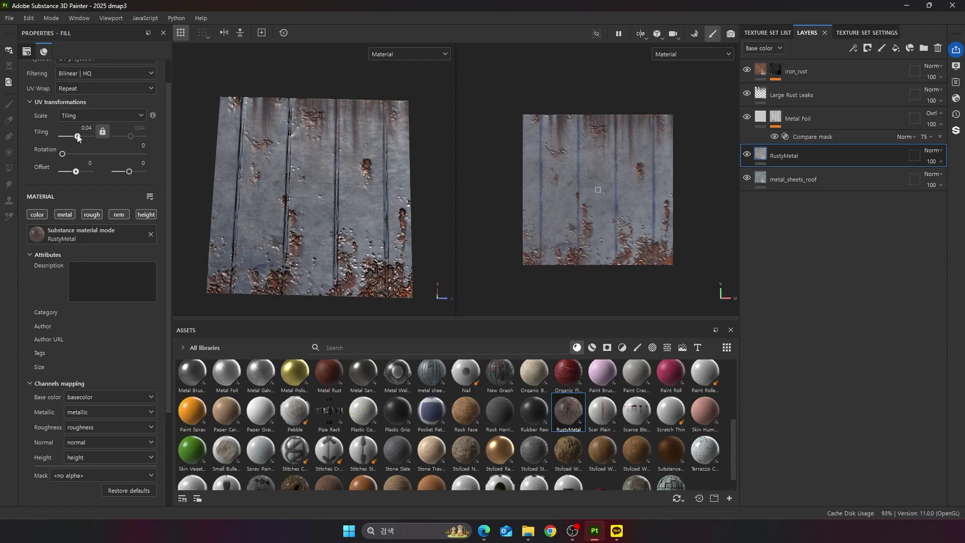
left_click_drag(78, 139, 78, 139)
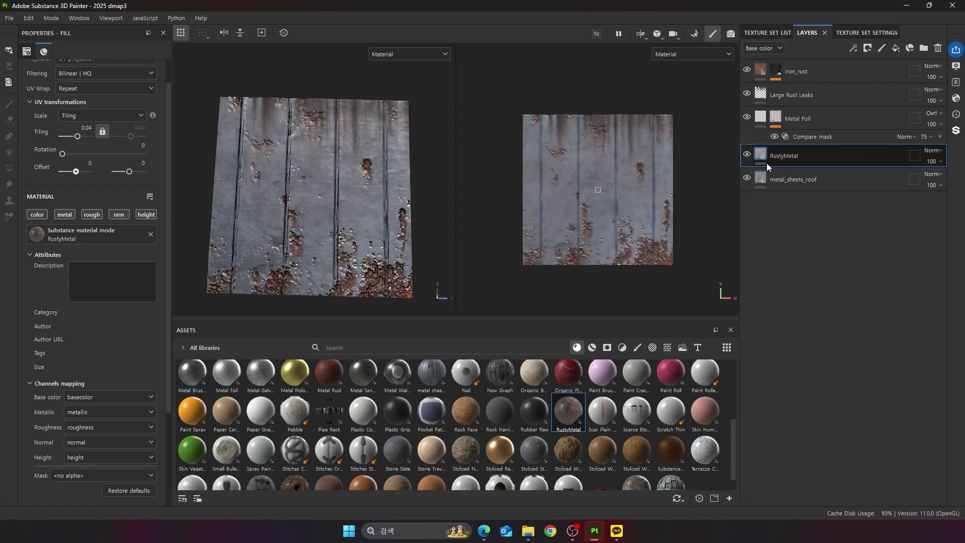
Step: Add a height-combination mask to the RustyMetal layer, with its compare mask at 48 opacity and 0.73 hardness
right_click(819, 158)
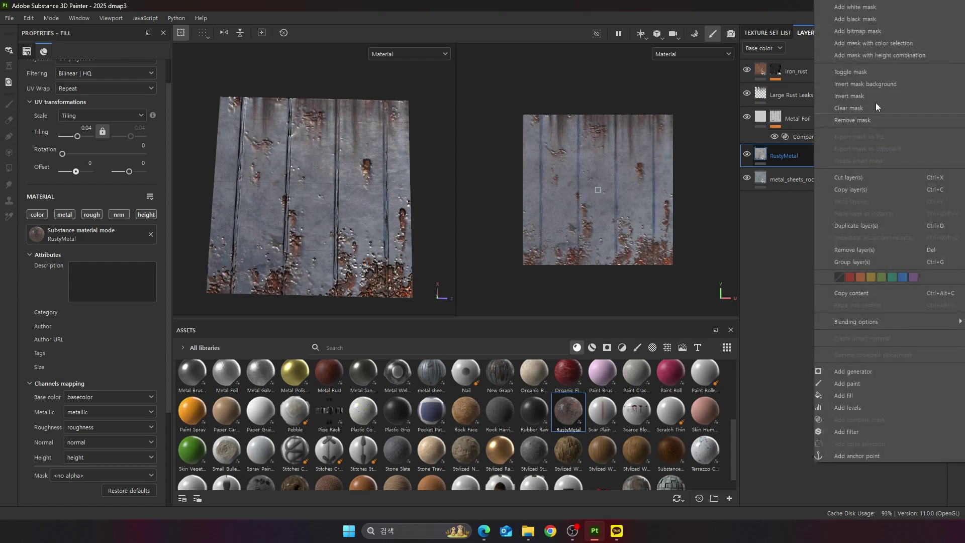
left_click(891, 57)
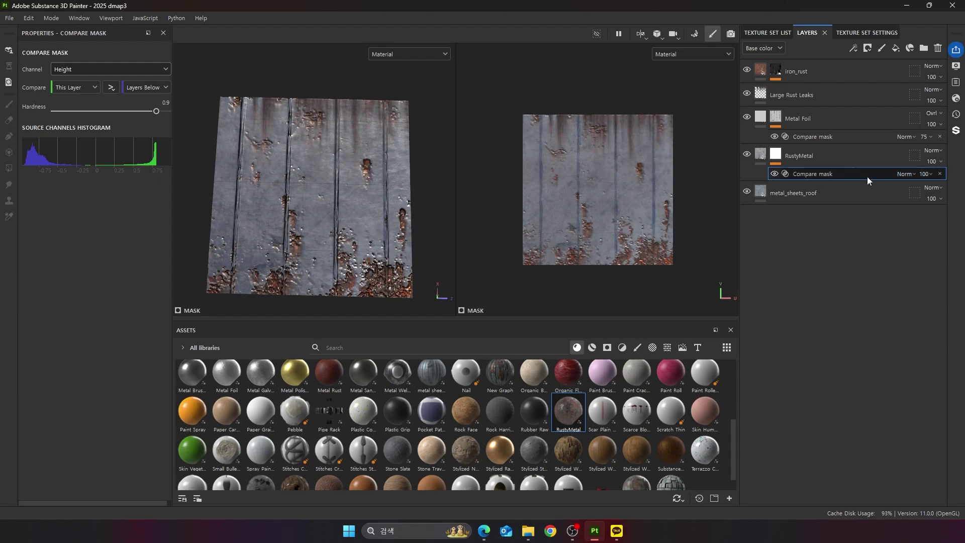
left_click(925, 173)
left_click(935, 192)
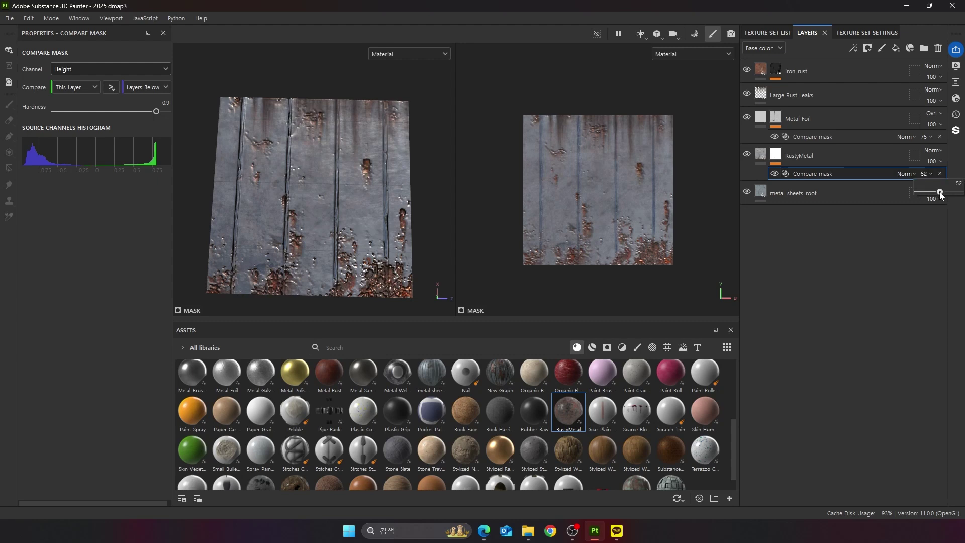
left_click_drag(936, 195, 939, 199)
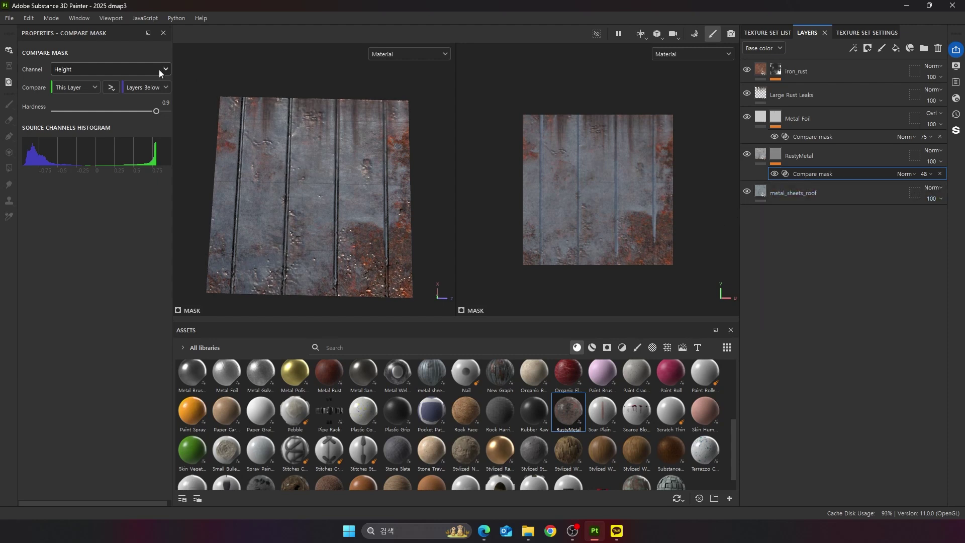
mouse_move(149, 113)
left_mouse_down()
mouse_move(75, 113)
mouse_move(250, 123)
mouse_move(54, 108)
mouse_move(154, 121)
mouse_move(138, 121)
left_mouse_up()
Step: Set the RustyMetal fill's tiling to 0.1 and its rotation to 4.5
left_click(760, 156)
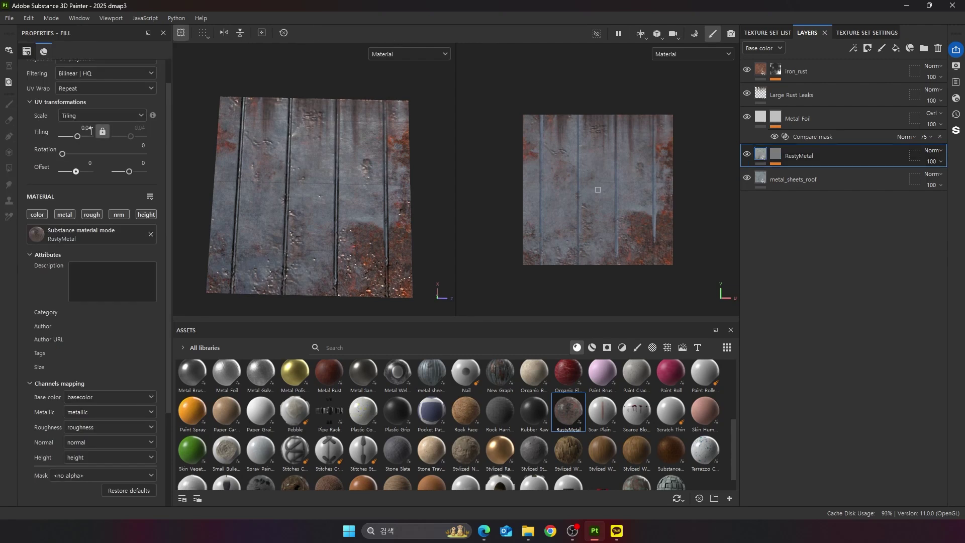
left_click(77, 137)
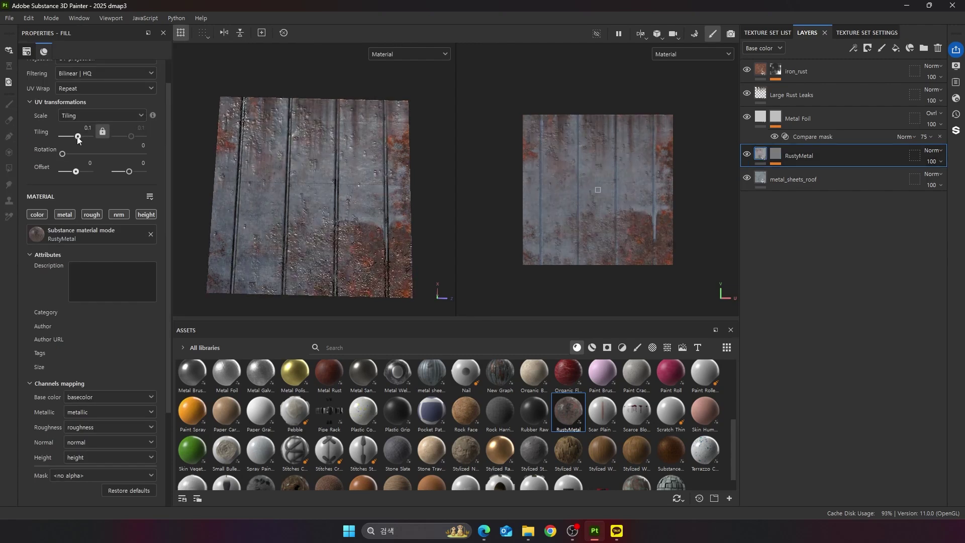
left_click_drag(77, 137, 78, 136)
left_click_drag(78, 136, 78, 137)
left_click(774, 157)
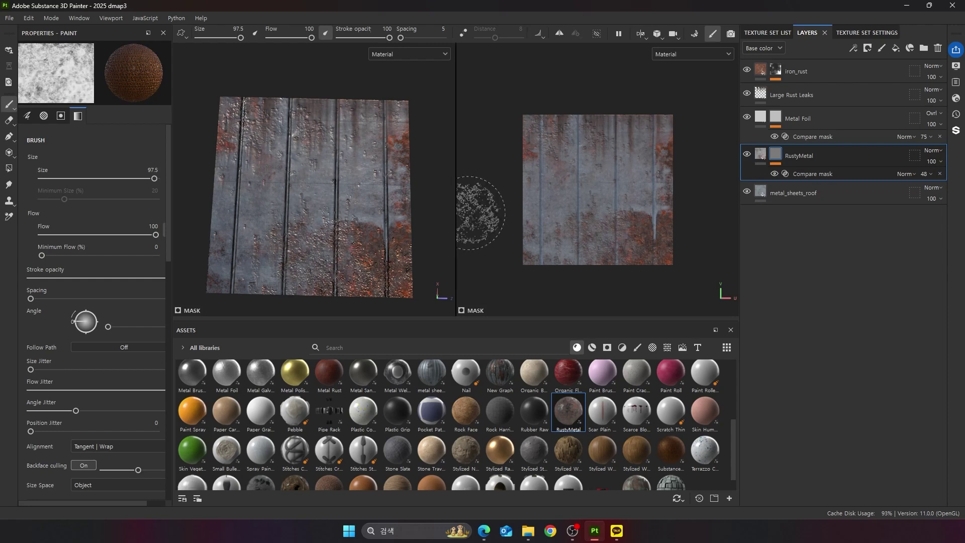
left_click(807, 173)
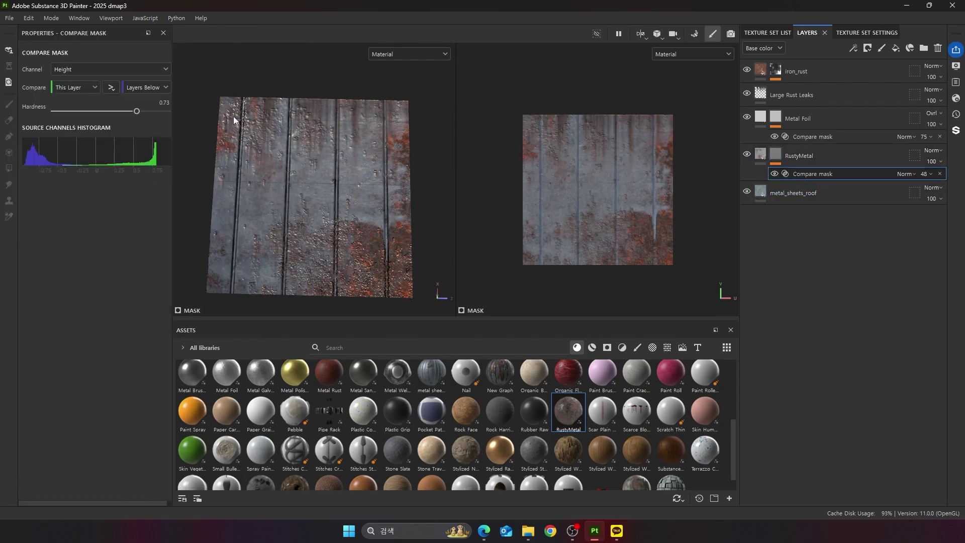
left_click(762, 152)
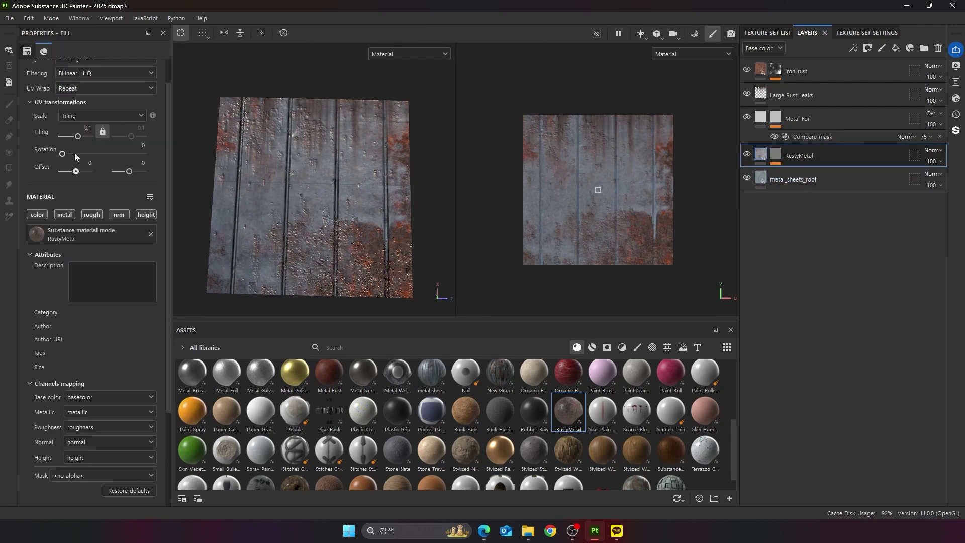
left_click_drag(62, 155, 63, 156)
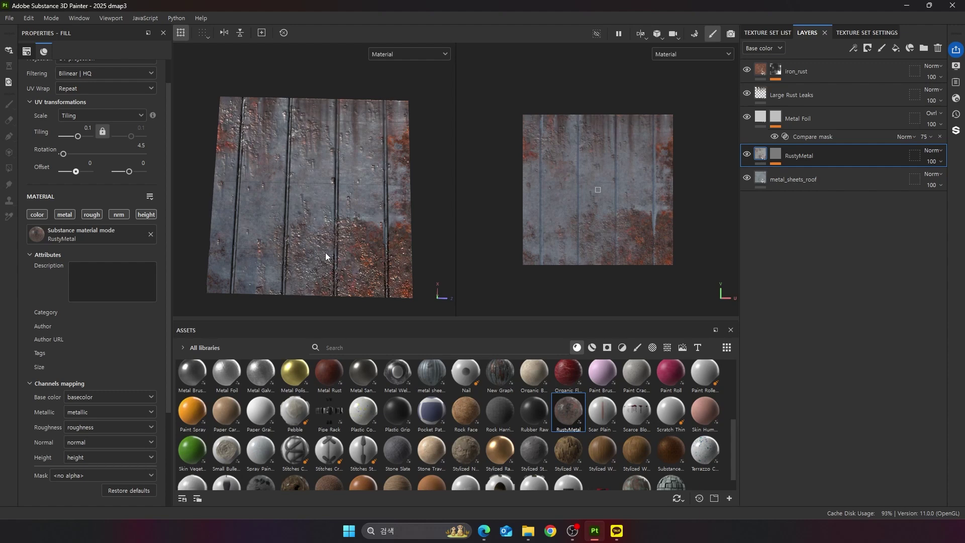
Step: Switch the RustyMetal layer's height channel off and back on to compare its effect on the plane's surface
left_click_drag(327, 244, 327, 229, "alt")
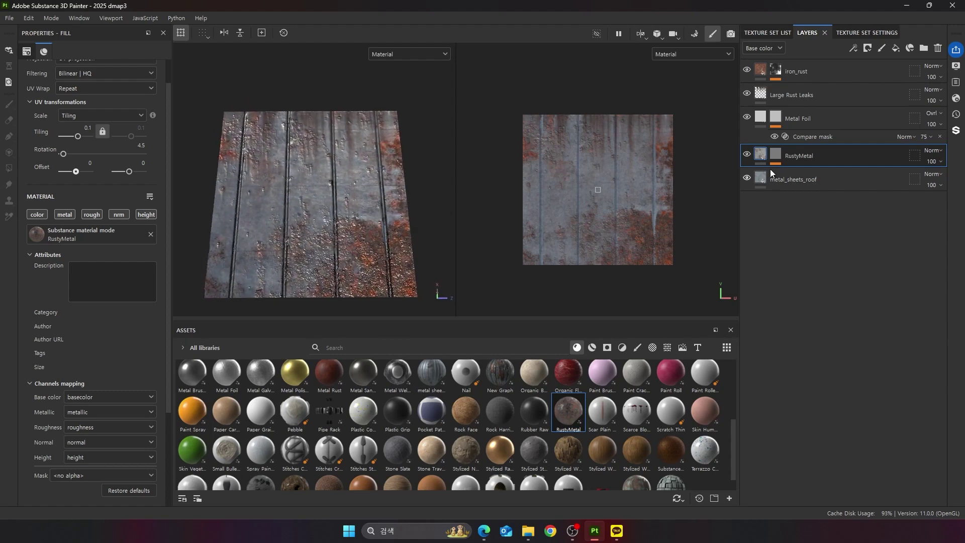
scroll(155, 183, "up", 1)
scroll(151, 195, "down", 1)
scroll(144, 210, "up", 2)
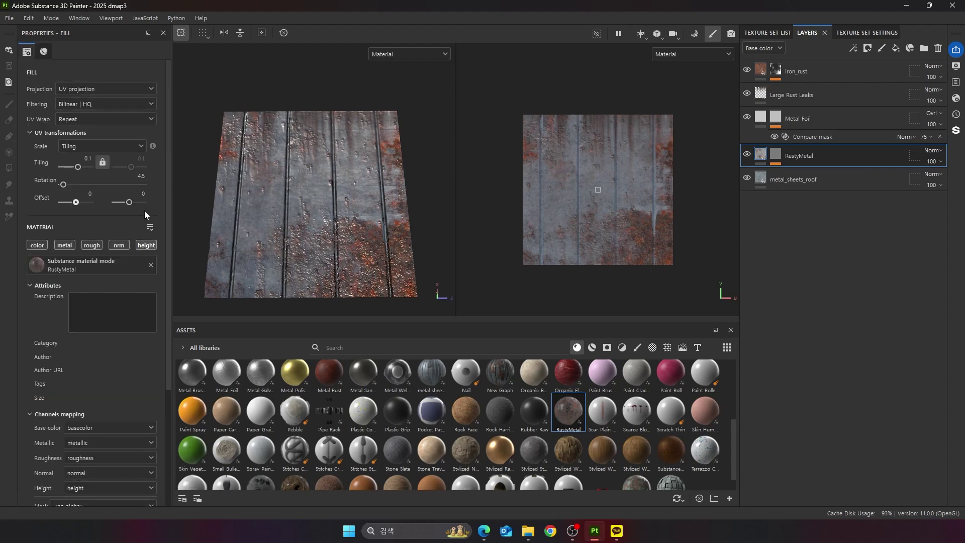
left_click(149, 247)
left_click(149, 248)
left_click_drag(354, 217, 353, 241, "alt")
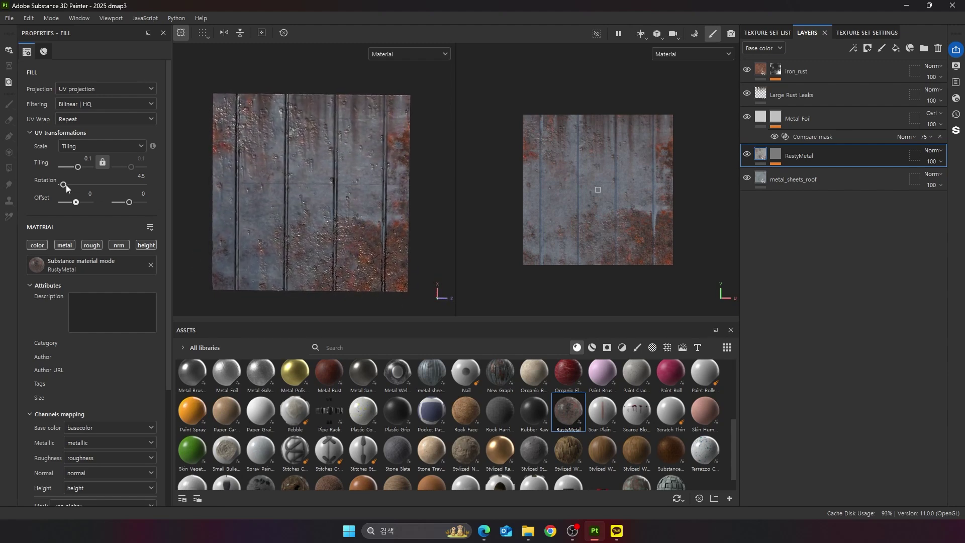
Step: Set the RustyMetal fill's first offset value to -0.22 and disable the layer's roughness channel
left_click_drag(75, 202, 73, 203)
left_click_drag(321, 201, 315, 166, "alt")
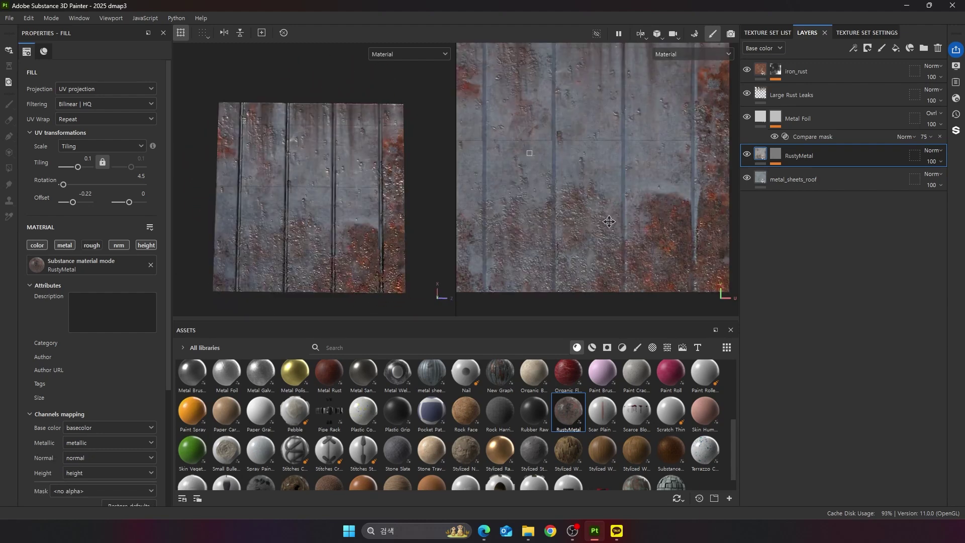
scroll(607, 219, "down", 1)
middle_click_drag(613, 203, 608, 220, "alt")
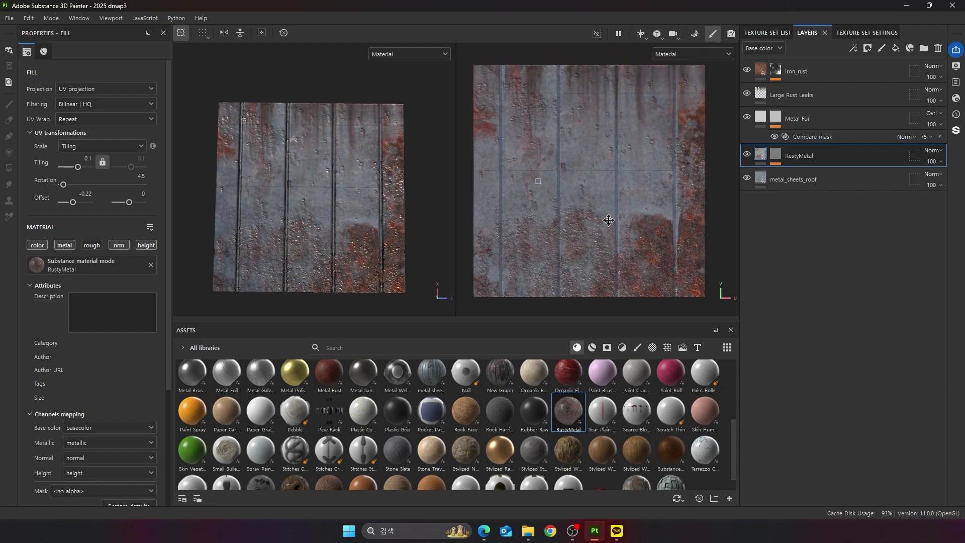
scroll(320, 231, "down", 1)
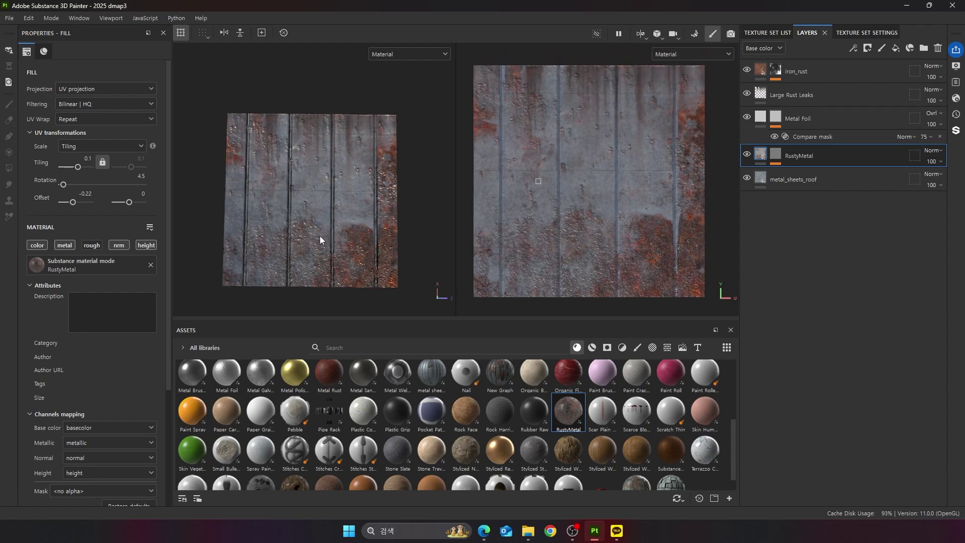
mouse_move(289, 244)
left_mouse_down("alt")
mouse_move(280, 240)
mouse_move(294, 246)
left_mouse_up("alt")
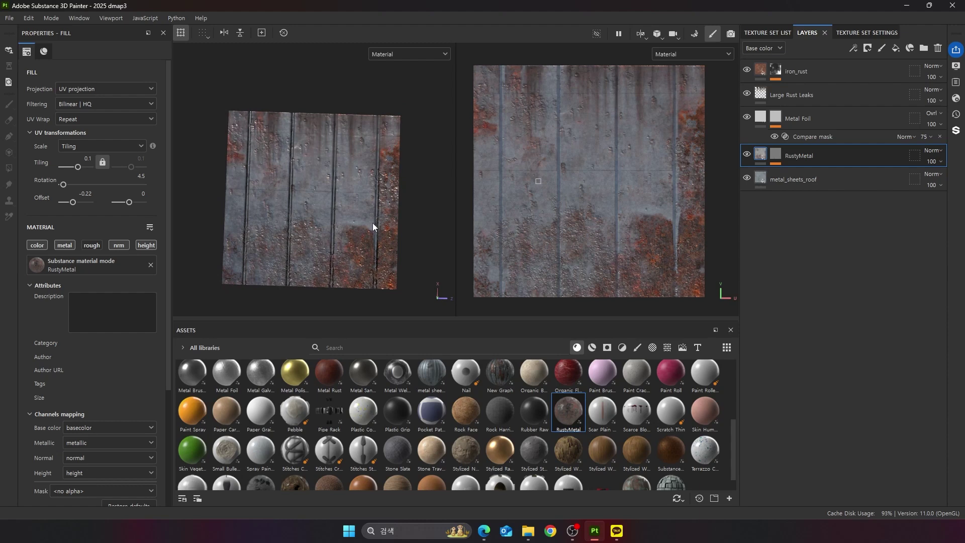
Step: Hide and show the RustyMetal layer again to compare the plane with and without it
left_click(779, 157)
left_click(794, 174)
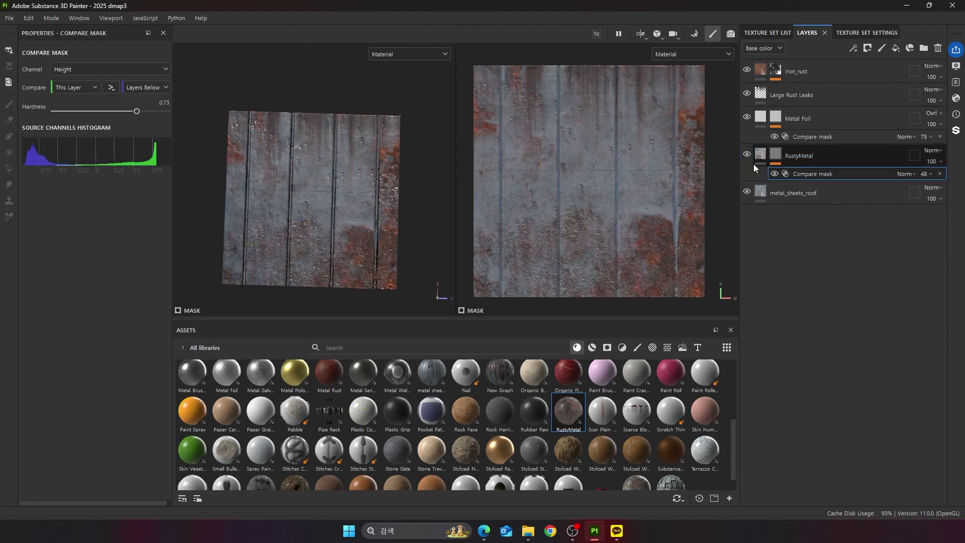
left_click(744, 155)
left_click(745, 154)
left_click_drag(330, 182, 325, 167, "alt")
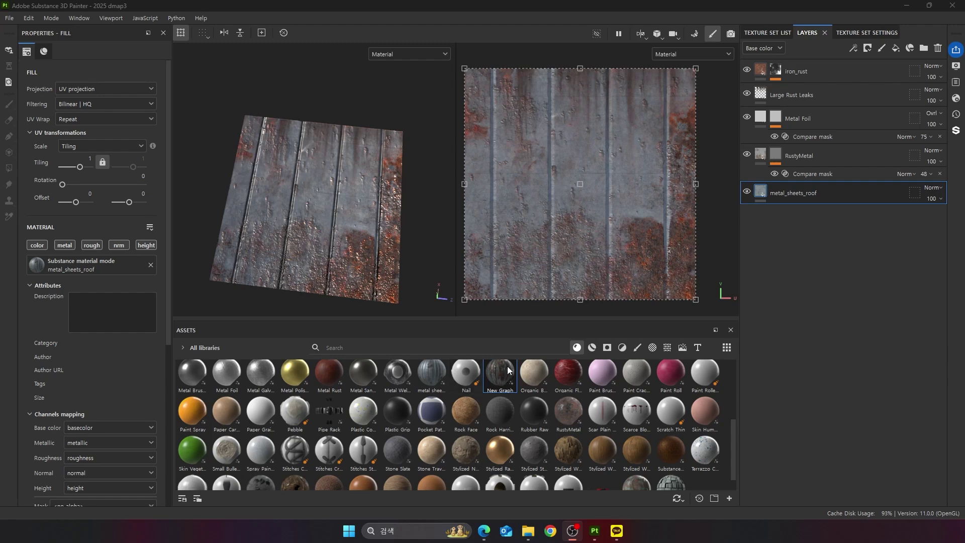
Step: Apply the New Graph material to the plane as a layer directly above metal_sheets_roof and set its tiling to 0.83
left_click_drag(495, 376, 325, 250)
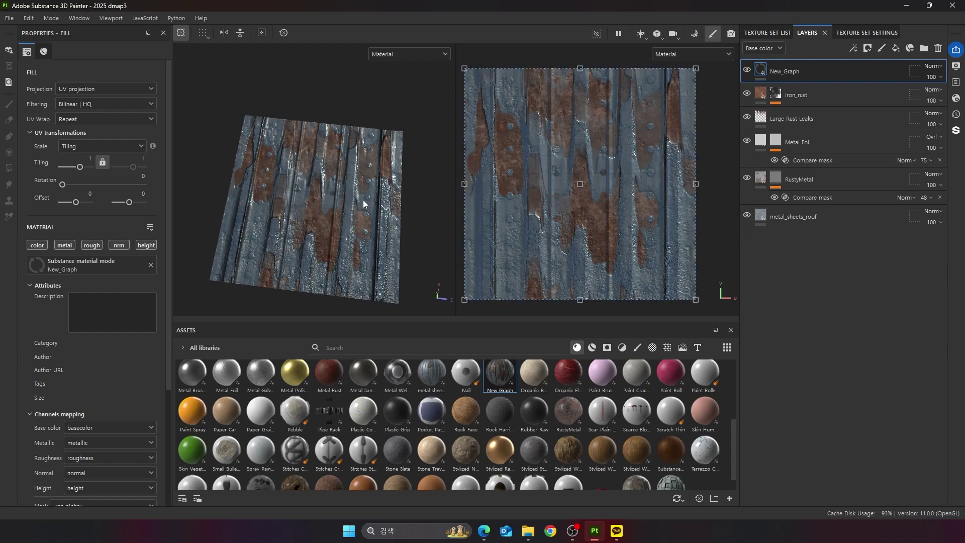
left_click_drag(829, 72, 825, 198)
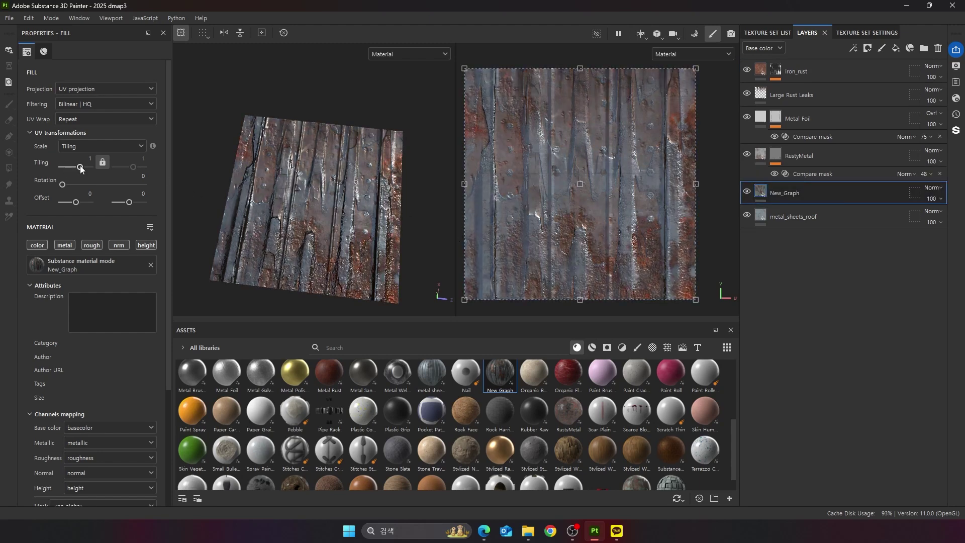
left_click_drag(82, 167, 80, 167)
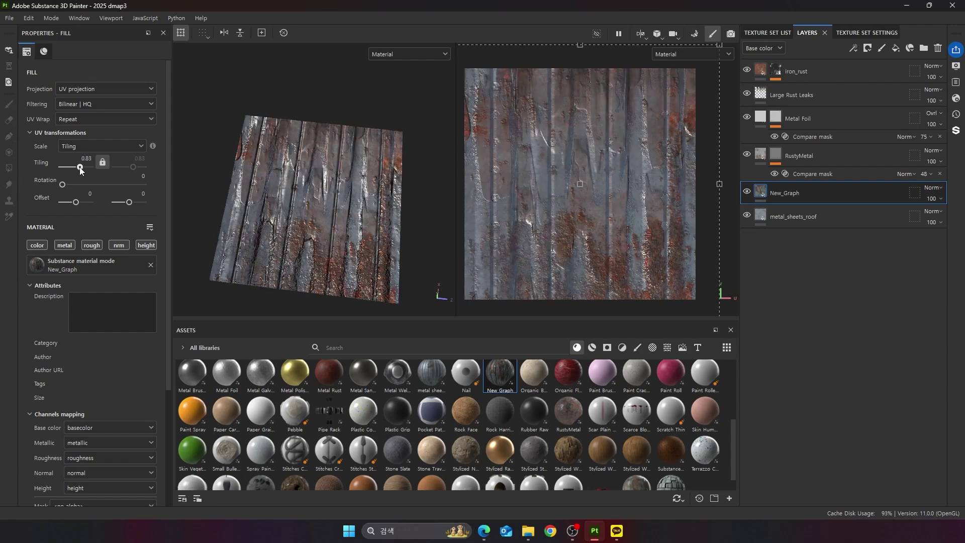
left_click_drag(80, 170, 80, 170)
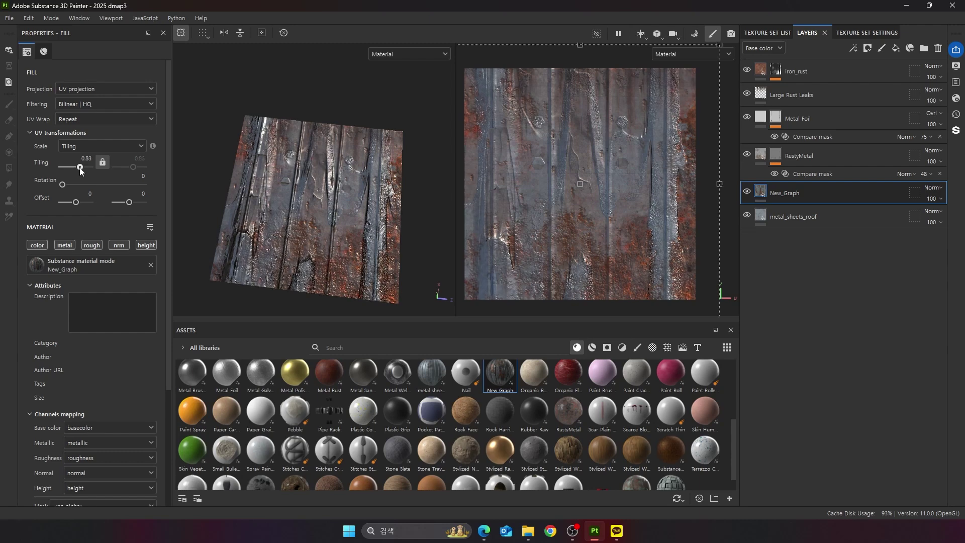
left_click_drag(79, 168, 80, 168)
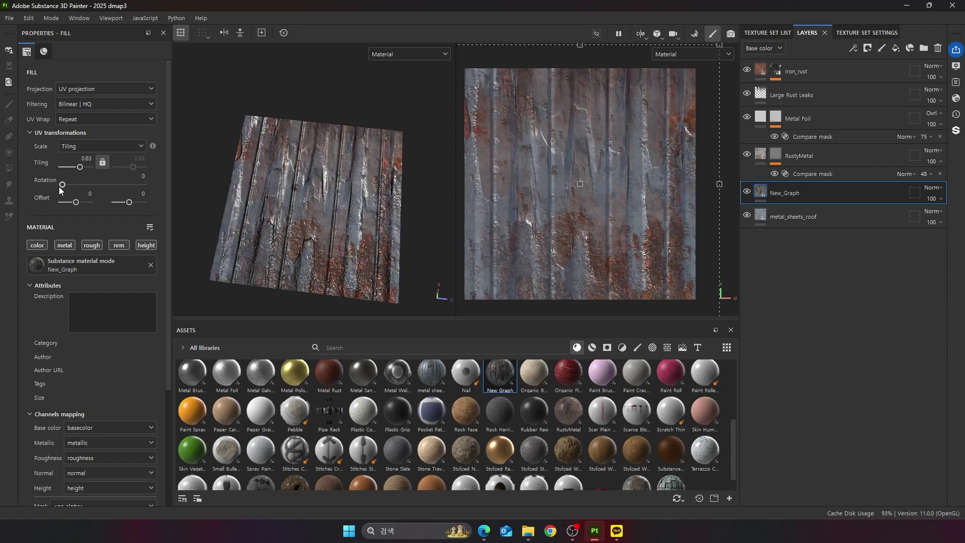
Step: Shift the New_Graph pattern across the plane by setting its first offset value to -0.63
left_click_drag(74, 203, 77, 203)
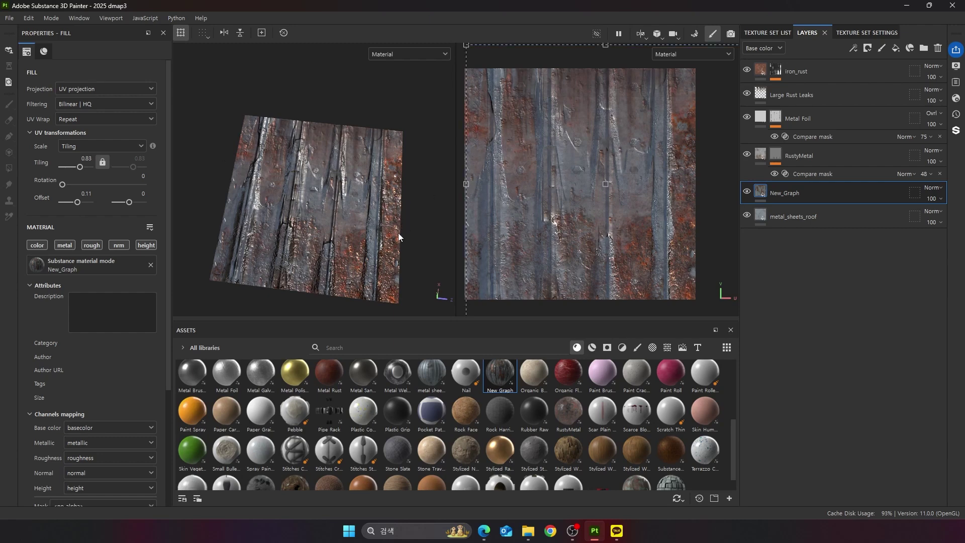
left_click_drag(77, 201, 79, 202)
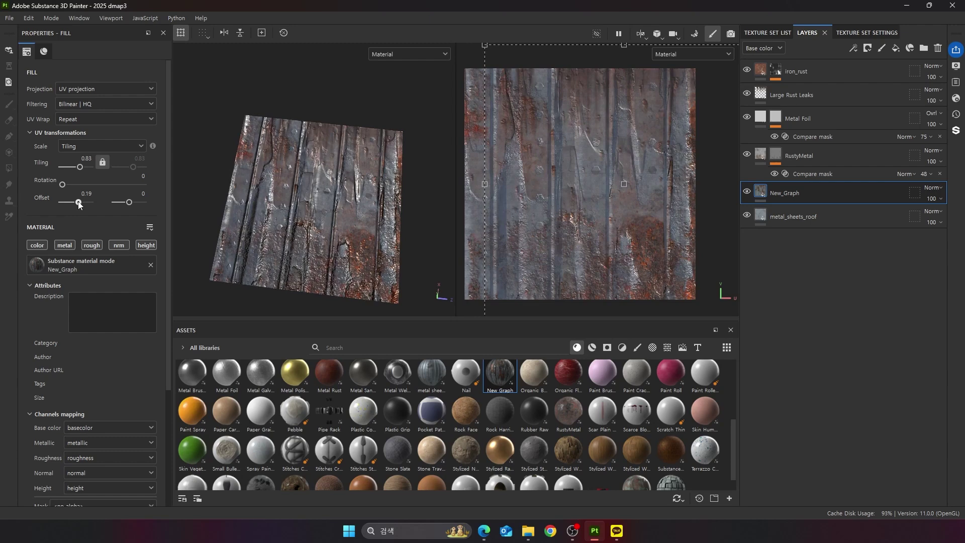
left_click_drag(78, 202, 74, 204)
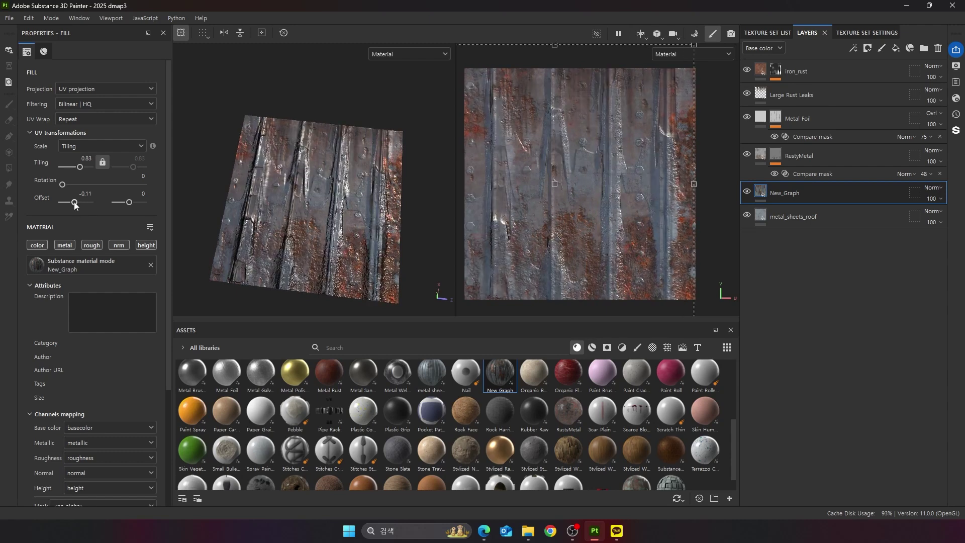
left_click_drag(74, 204, 71, 202)
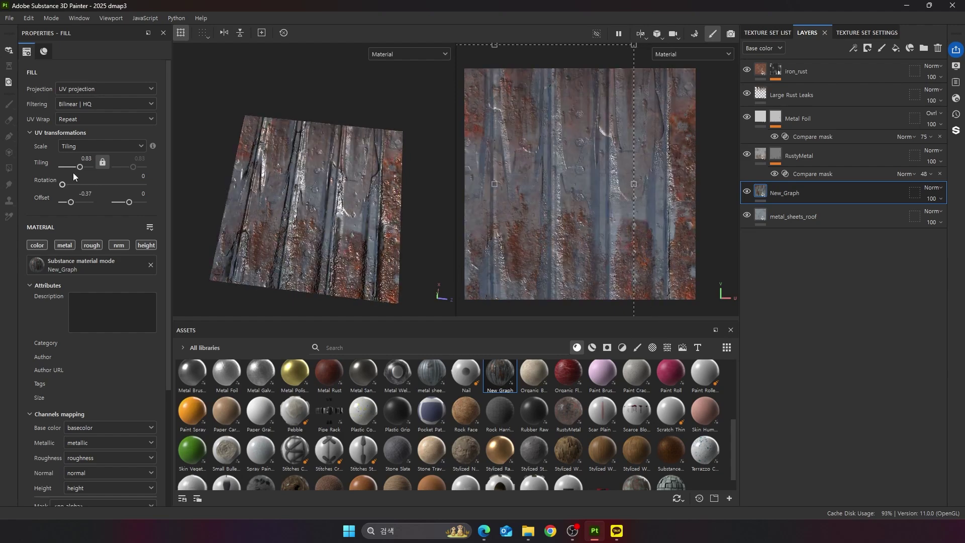
left_click_drag(79, 167, 79, 167)
left_click_drag(70, 202, 66, 203)
left_click_drag(80, 167, 80, 168)
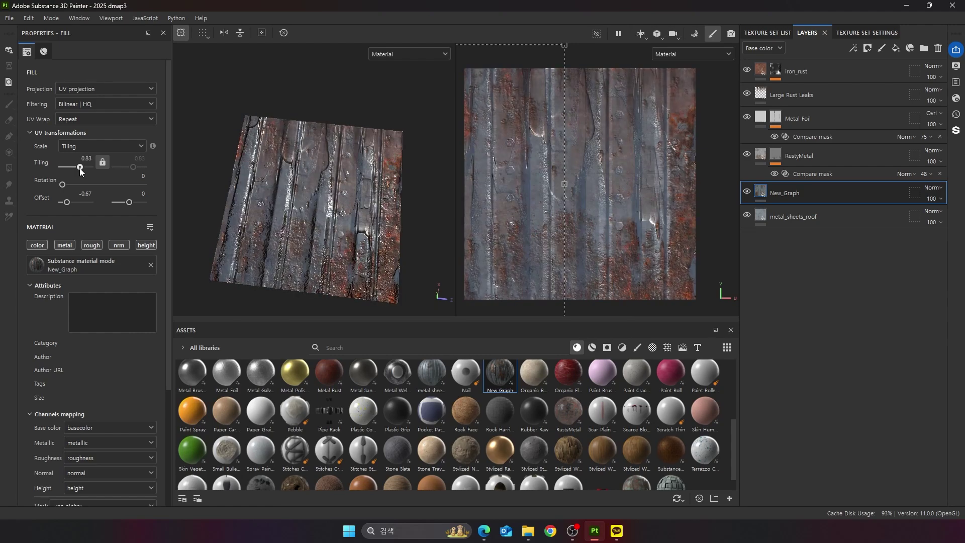
left_click_drag(66, 202, 68, 203)
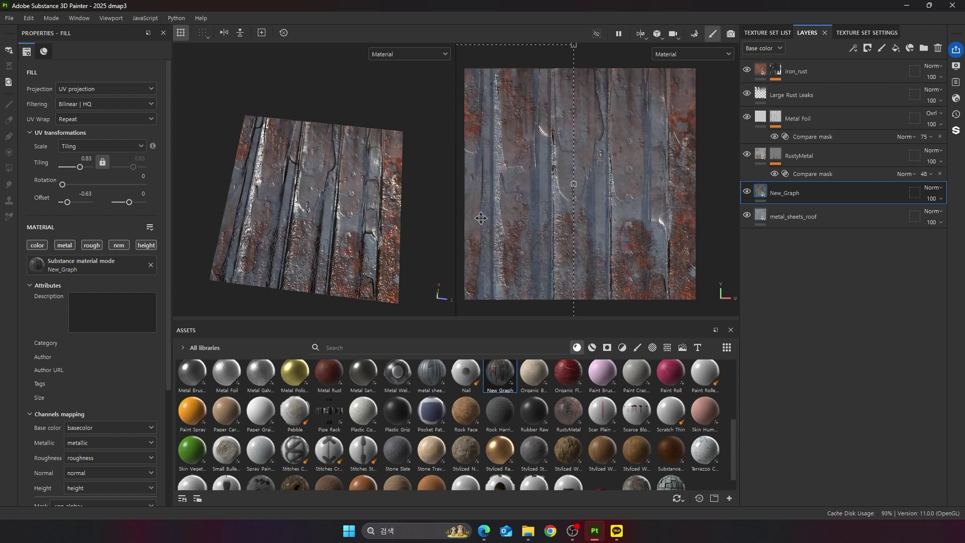
right_click(844, 195)
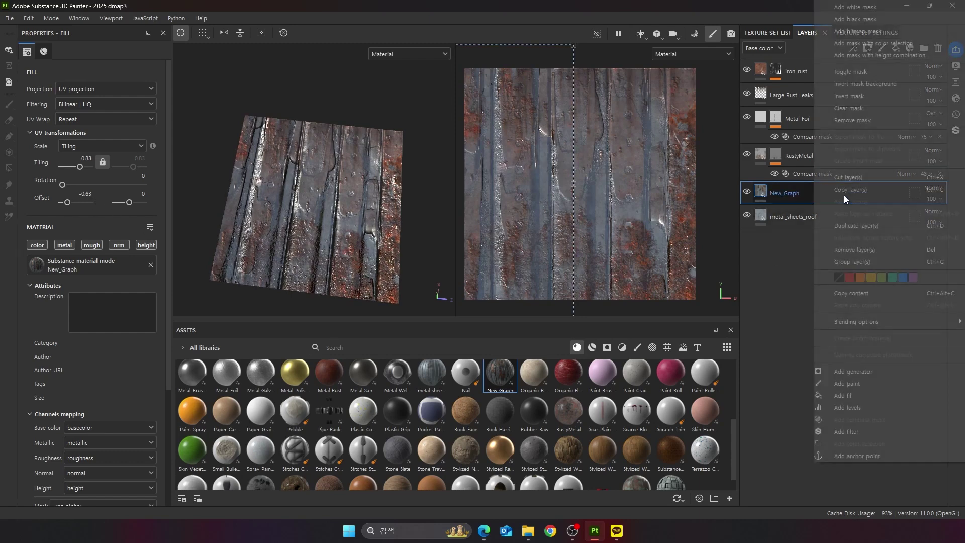
left_click(815, 193)
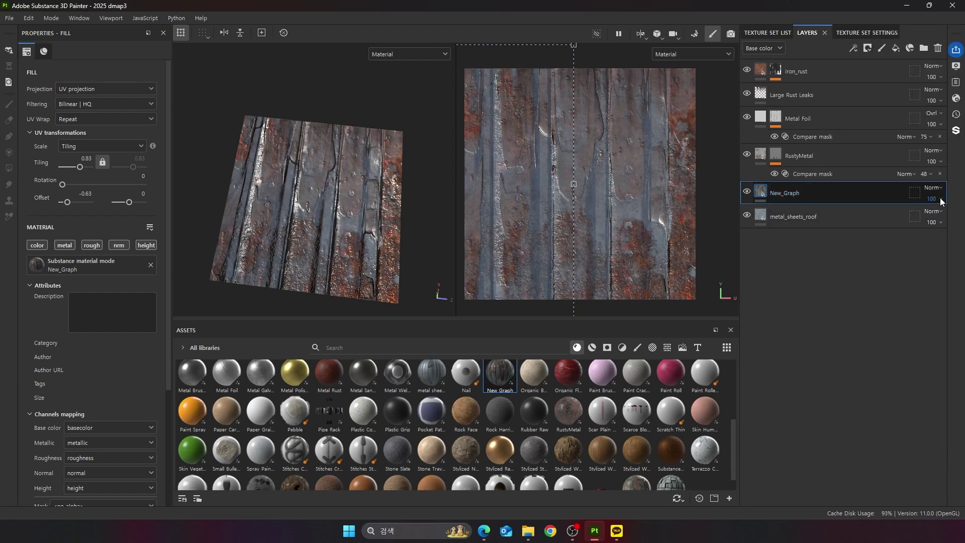
Step: Add a height combination mask to the New_Graph layer
mouse_move(958, 216)
left_mouse_down()
mouse_move(838, 214)
mouse_move(964, 225)
left_mouse_up()
right_click(821, 198)
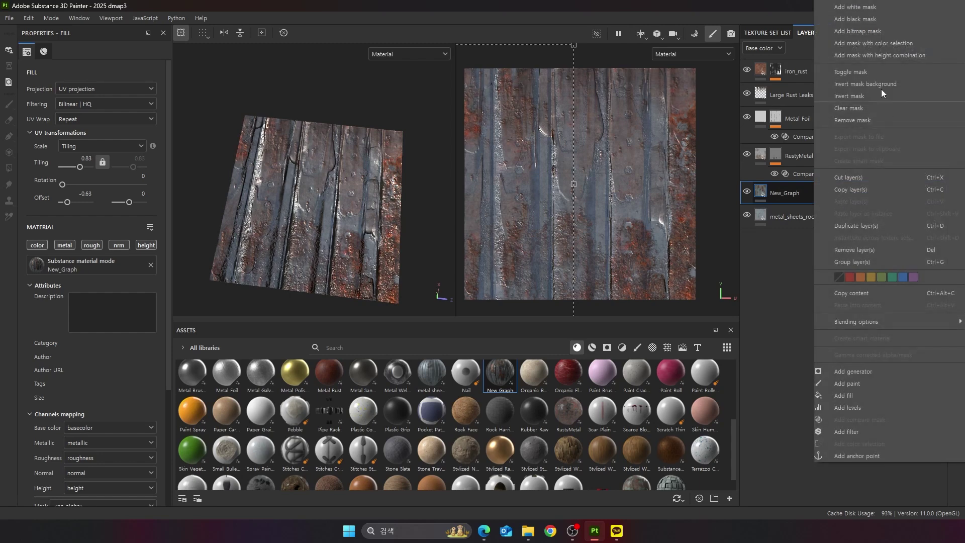
left_click(896, 56)
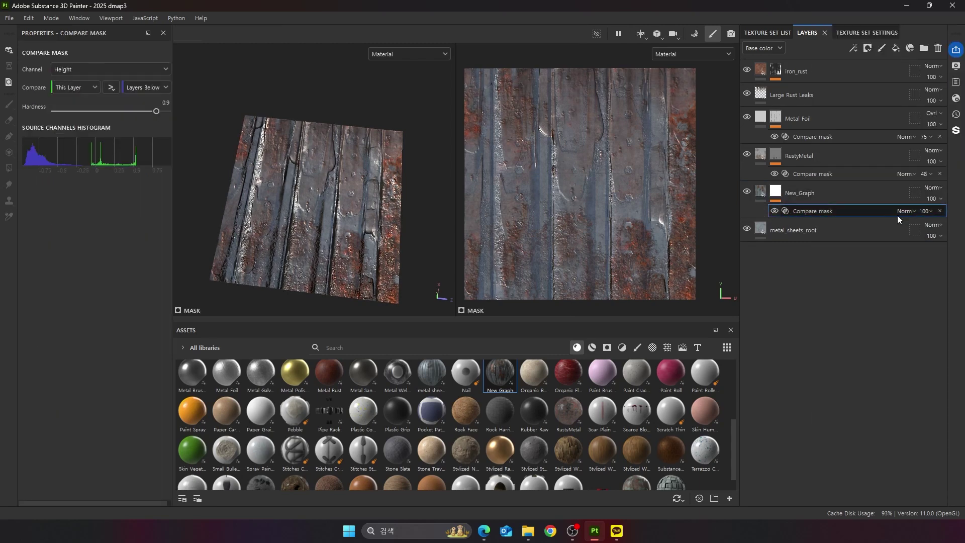
Step: Lower the opacity of New_Graph's compare mask to 85, checking the blend on the plane from several angles
left_click(930, 214)
mouse_move(942, 229)
left_mouse_down()
mouse_move(931, 229)
mouse_move(959, 230)
mouse_move(947, 230)
left_mouse_up()
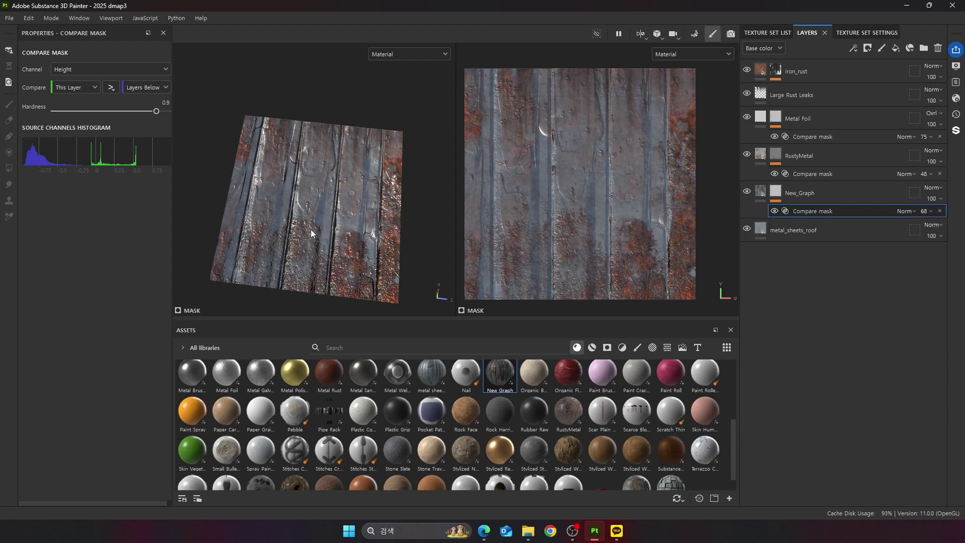
mouse_move(304, 235)
left_mouse_down("alt")
mouse_move(315, 232)
mouse_move(283, 238)
mouse_move(292, 234)
left_mouse_up("alt")
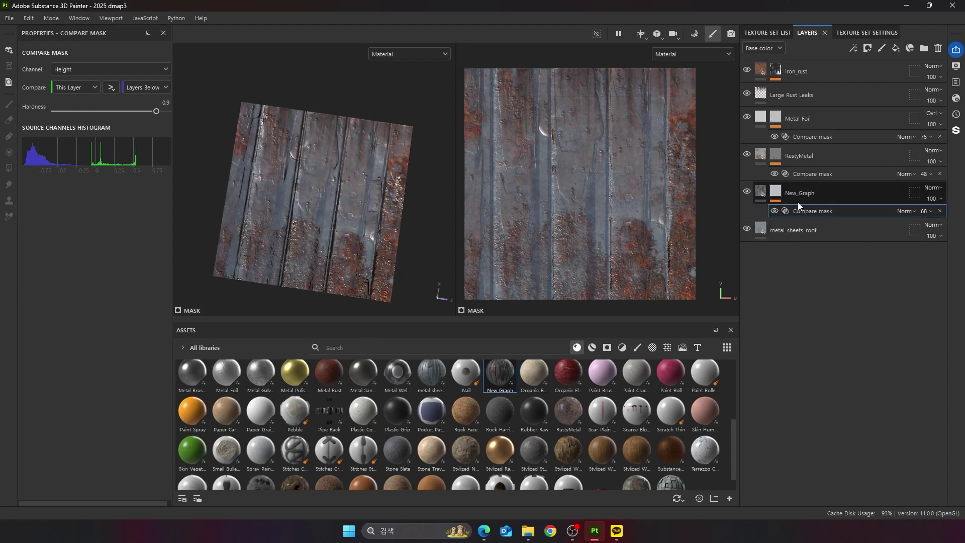
left_click(930, 212)
left_click_drag(948, 231, 953, 232)
left_click_drag(194, 226, 192, 185, "alt")
right_click_drag(285, 195, 308, 193, "shift")
left_click_drag(306, 205, 306, 232, "alt")
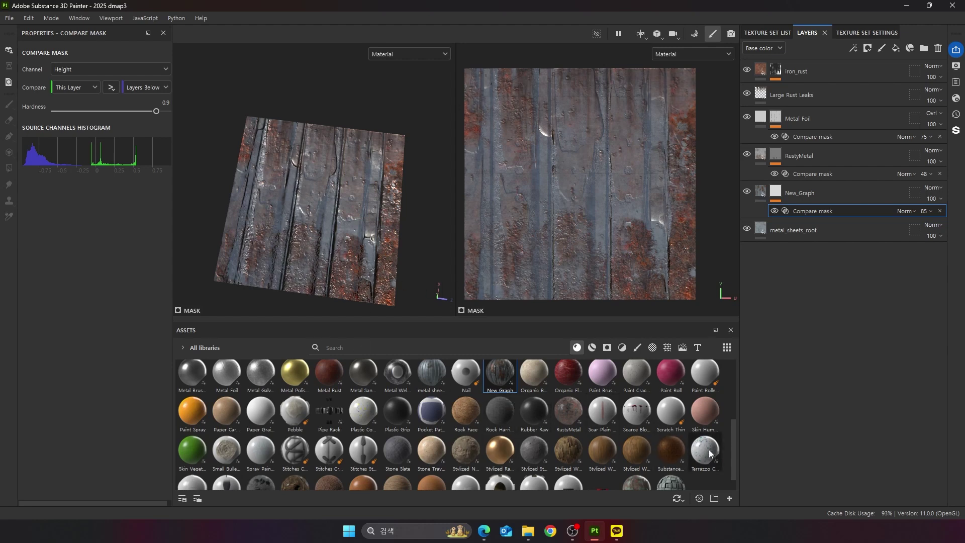
Step: Apply the MatFx Rust Weathering filter to the plane as a new layer
scroll(735, 452, "down", 1)
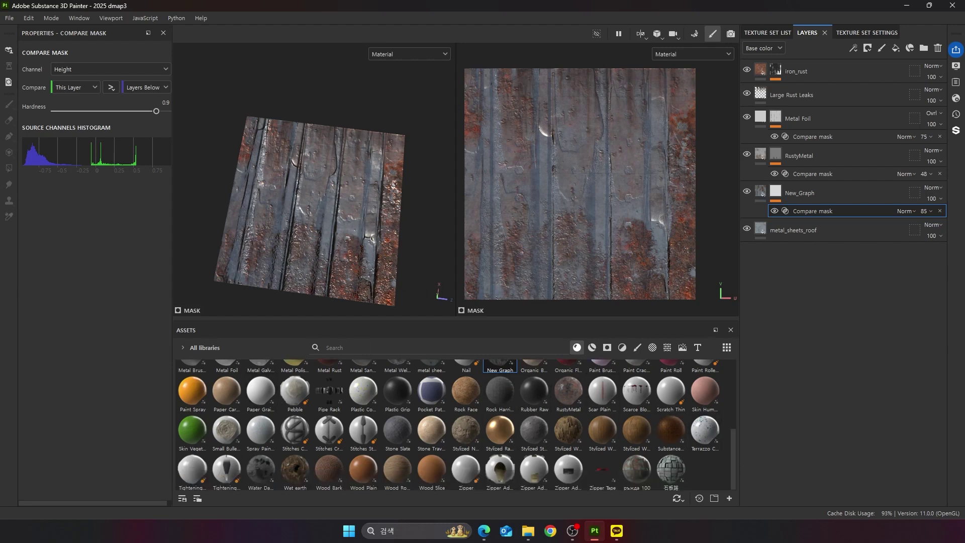
left_click(804, 156)
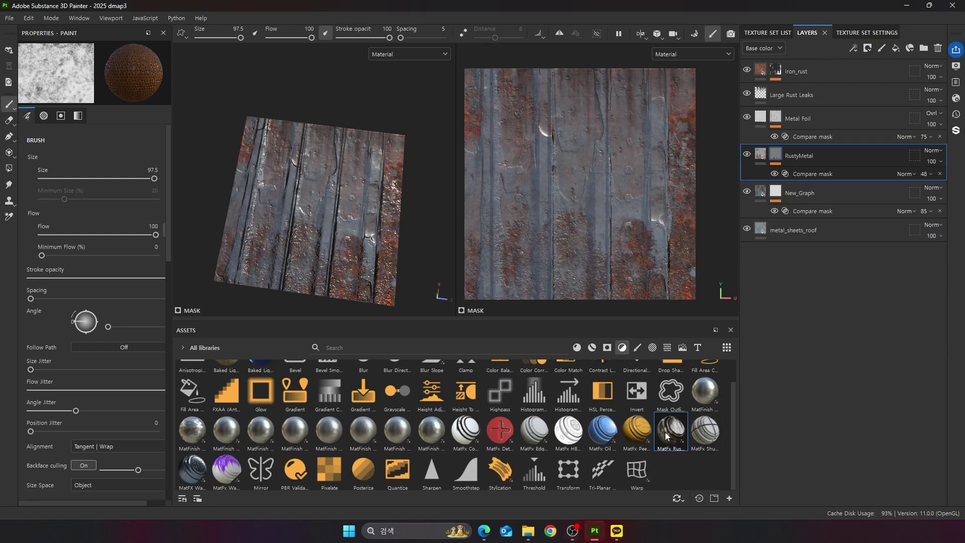
mouse_move(673, 448)
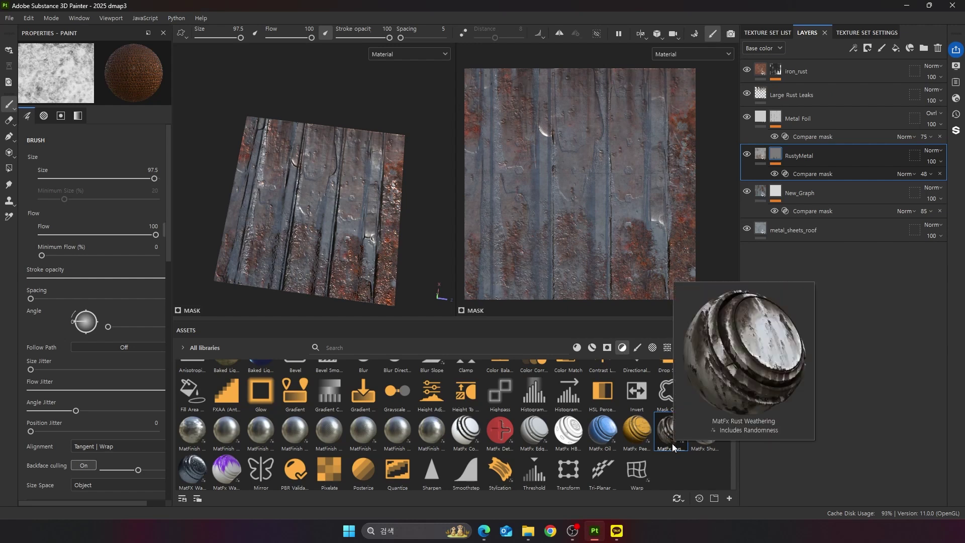
left_click_drag(674, 448, 334, 212)
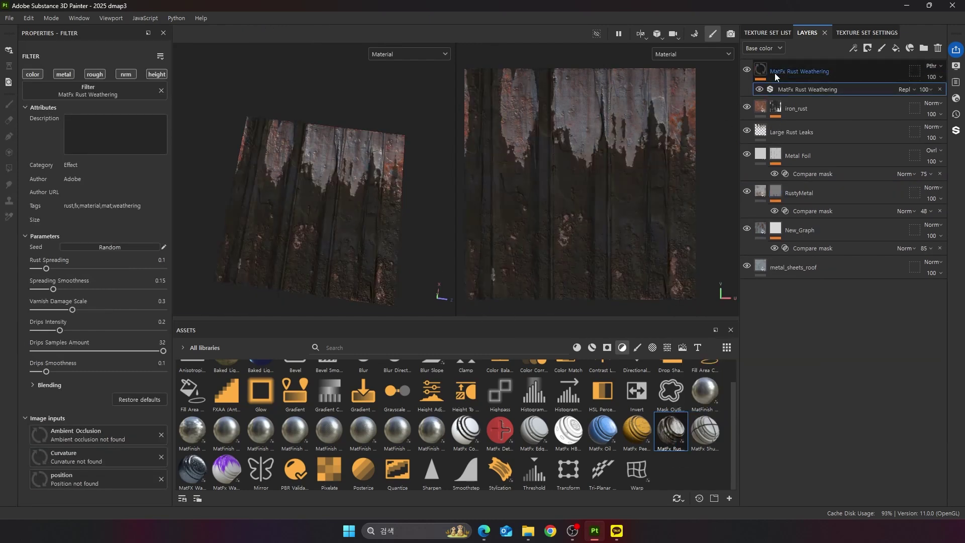
left_click(788, 68)
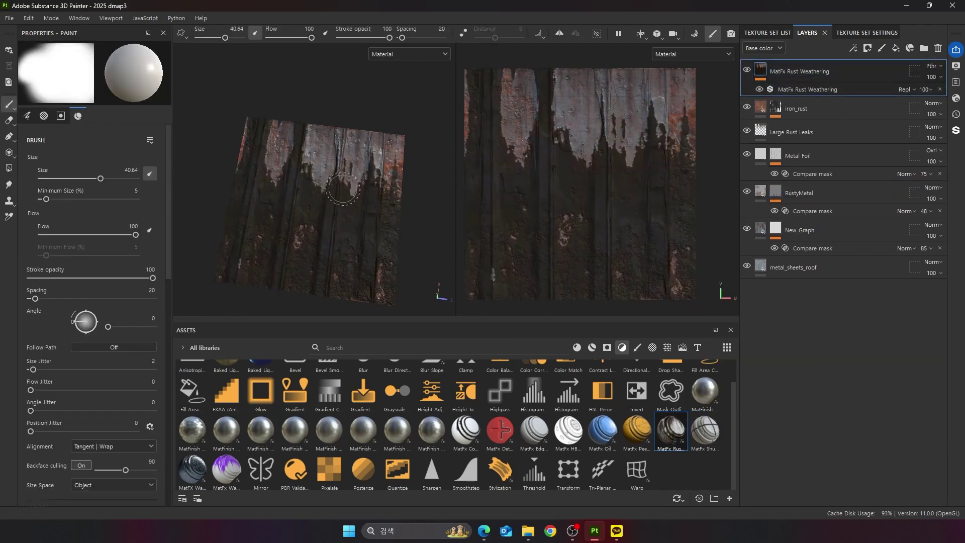
Step: Set the filter's Rust Spreading to 0.07, Spreading Smoothness to 0.02, Varnish Damage Scale to 0.22 and Drips Intensity to 0.05, and randomize its seed
left_click(801, 89)
left_click_drag(47, 264, 43, 266)
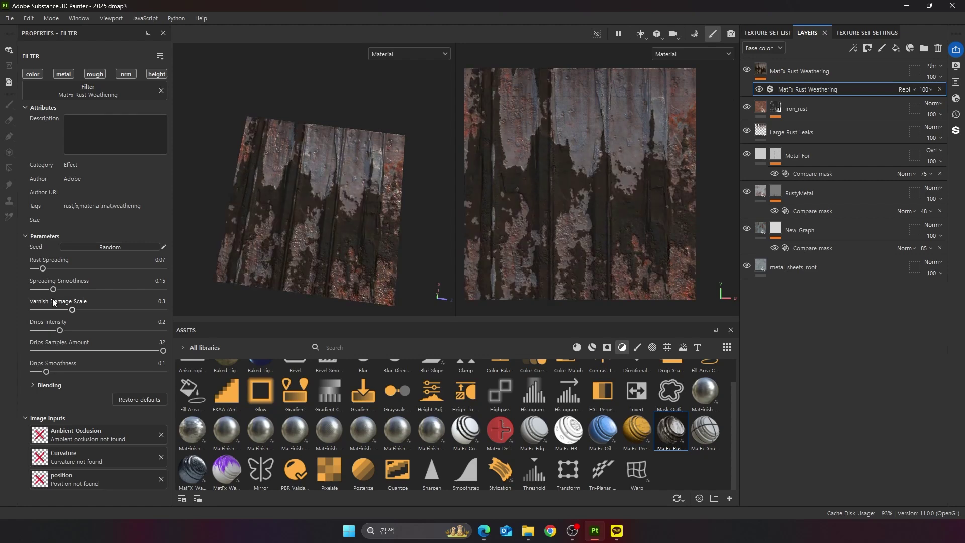
left_click_drag(44, 290, 38, 290)
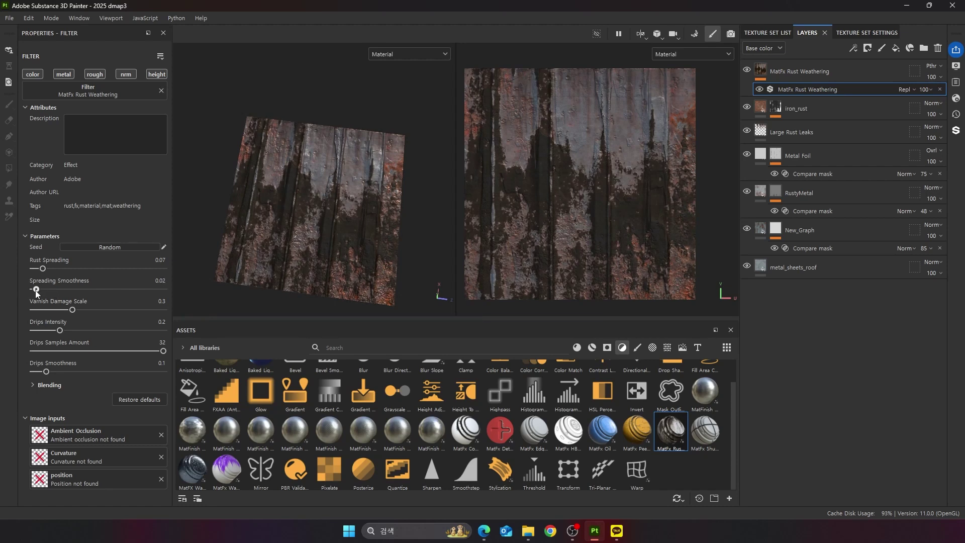
left_click_drag(73, 309, 43, 311)
left_click(110, 249)
left_click(111, 249)
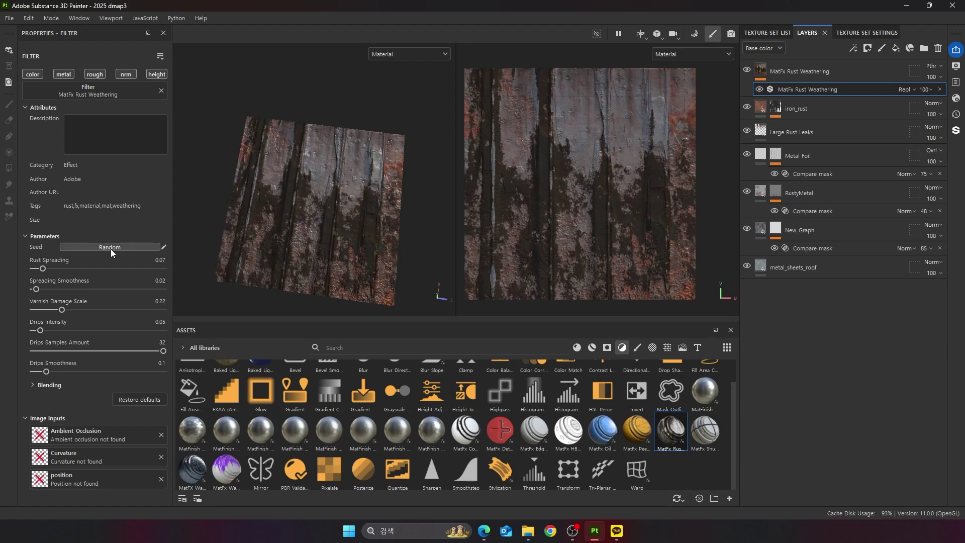
Step: Move the MatFx Rust Weathering layer down the stack to sit between Metal Foil and RustyMetal, comparing the plane with and without it
left_click(832, 73)
left_click_drag(836, 71, 832, 122)
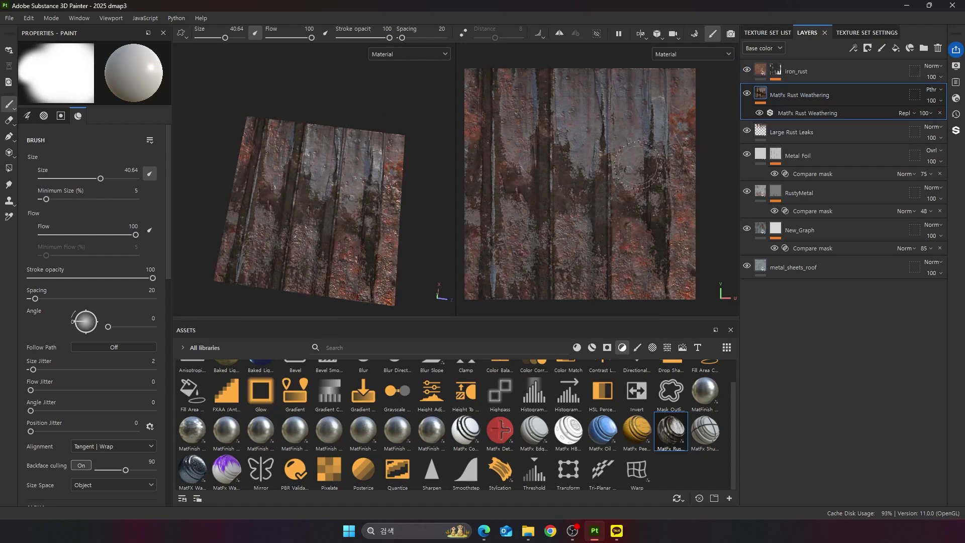
left_click(747, 93)
left_click(748, 93)
mouse_move(821, 94)
left_mouse_down()
mouse_move(824, 122)
mouse_move(820, 97)
left_mouse_up()
left_click_drag(861, 92, 852, 165)
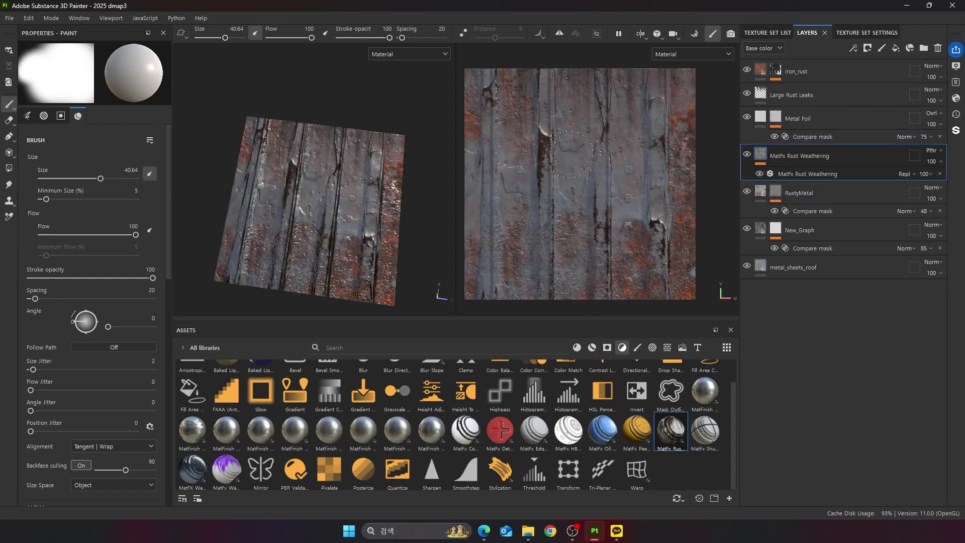
Step: Compare the plane with and without New_Graph and raise that layer's compare mask opacity to 100
left_click(748, 229)
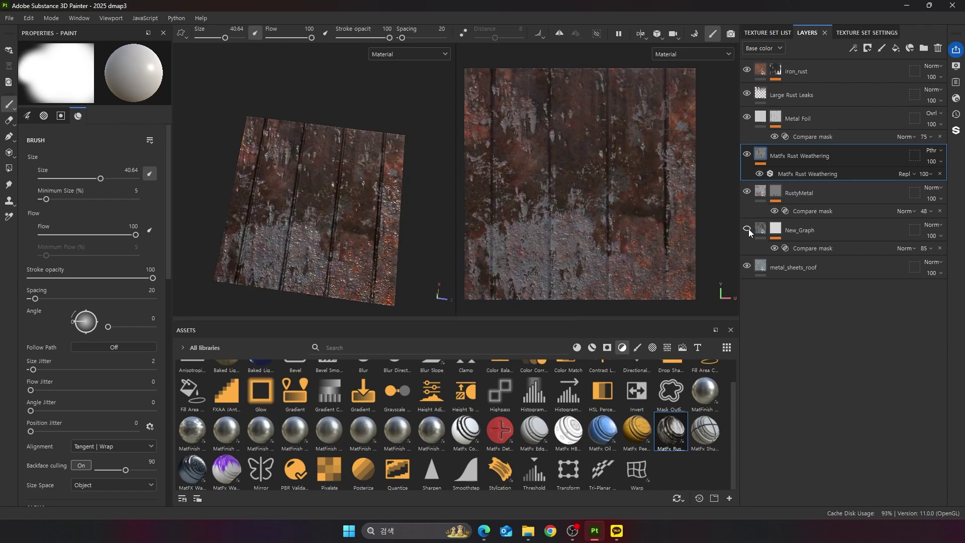
left_click(748, 229)
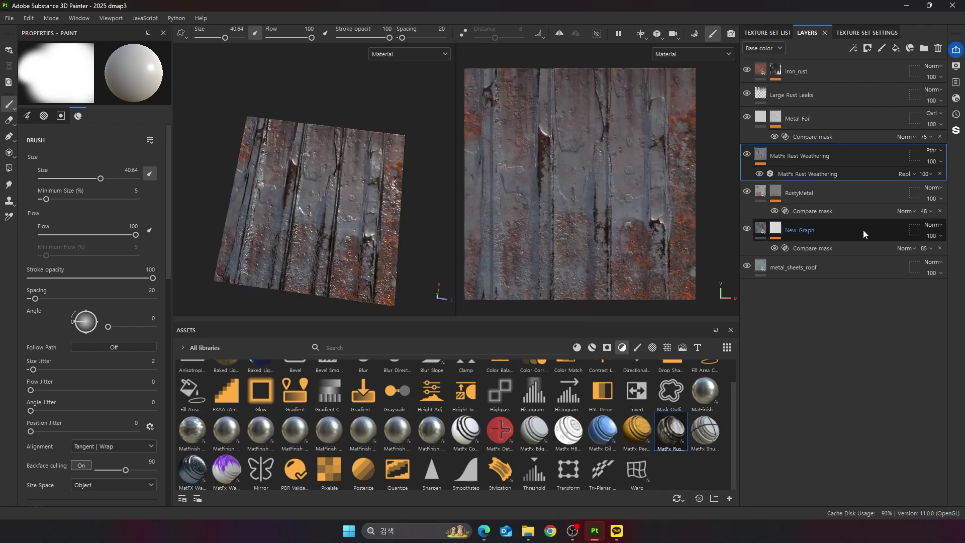
left_click(929, 248)
mouse_move(956, 267)
left_mouse_down()
mouse_move(894, 272)
mouse_move(964, 269)
mouse_move(927, 267)
mouse_move(949, 267)
left_mouse_up()
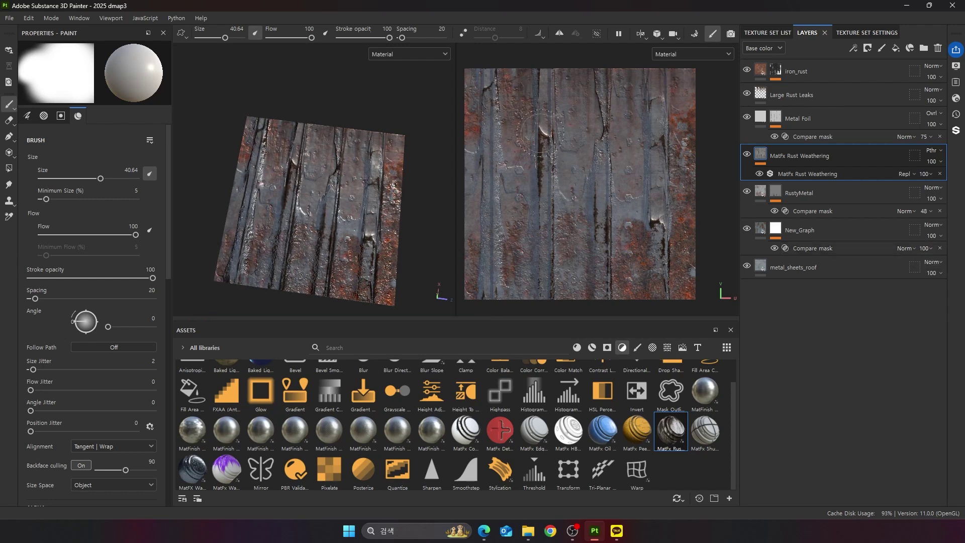
Step: Compare the plane with and without the rust weathering layer and examine the material in rendering mode before returning to painting mode
left_click(747, 156)
left_click(746, 155)
left_click_drag(354, 243, 356, 221, "alt")
mouse_move(356, 221)
right_mouse_down("shift")
mouse_move(382, 224)
mouse_move(379, 213)
right_mouse_up("shift")
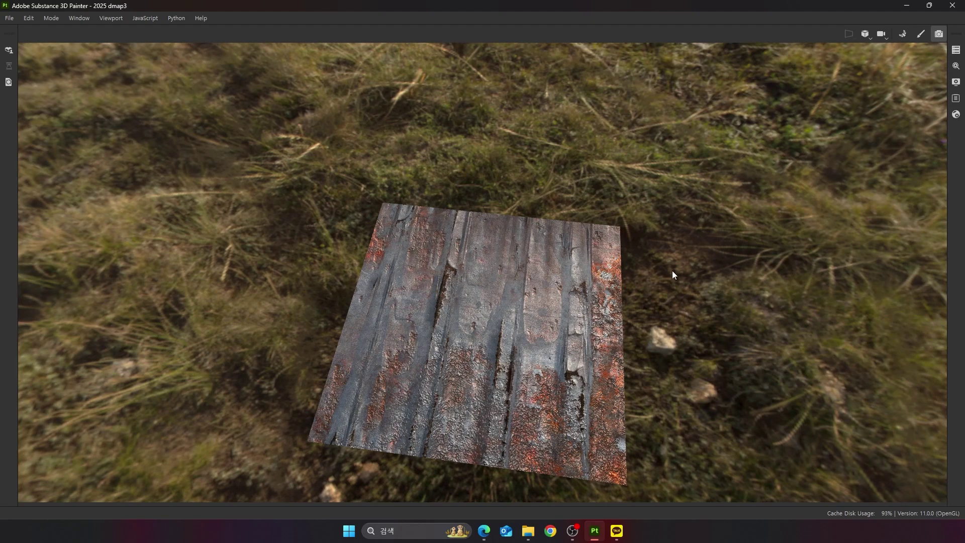
left_click(920, 34)
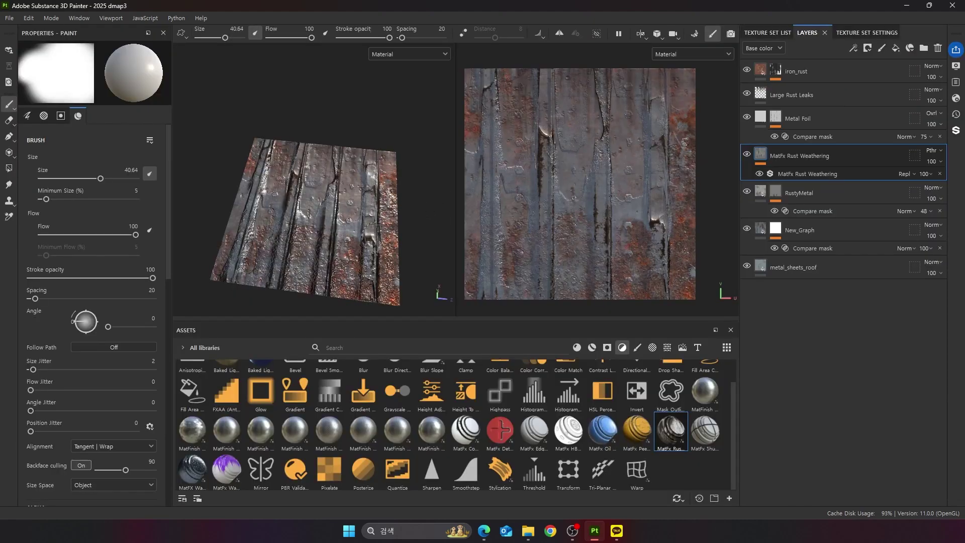
left_click_drag(392, 232, 351, 259, "alt")
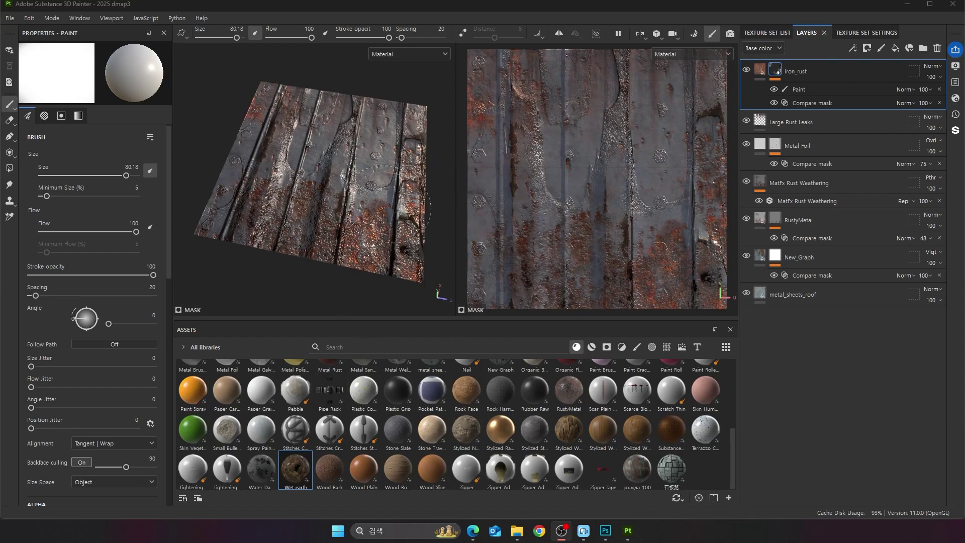
Step: Add the Wet earth material as the top layer with a height combination mask of hardness 0.6
left_click_drag(301, 471, 367, 235)
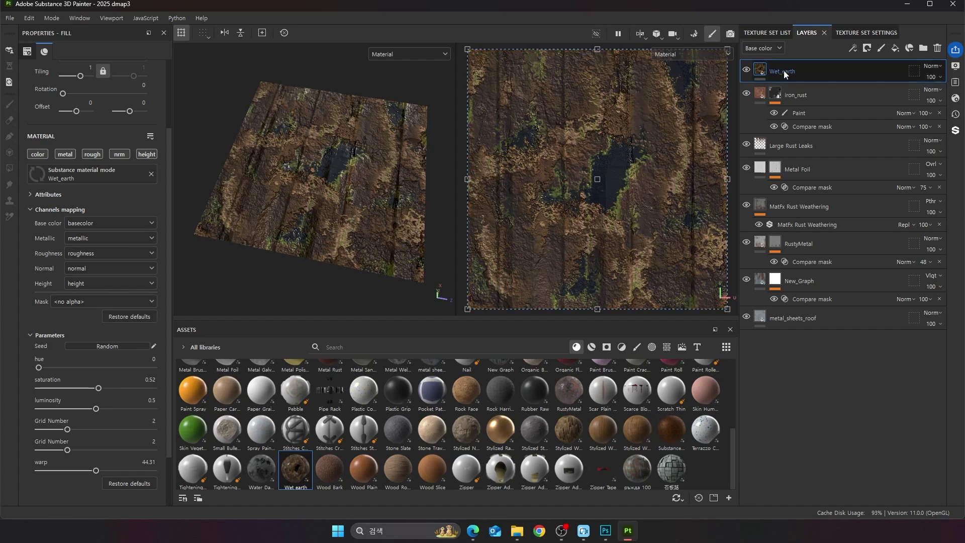
right_click(801, 74)
left_click(866, 126)
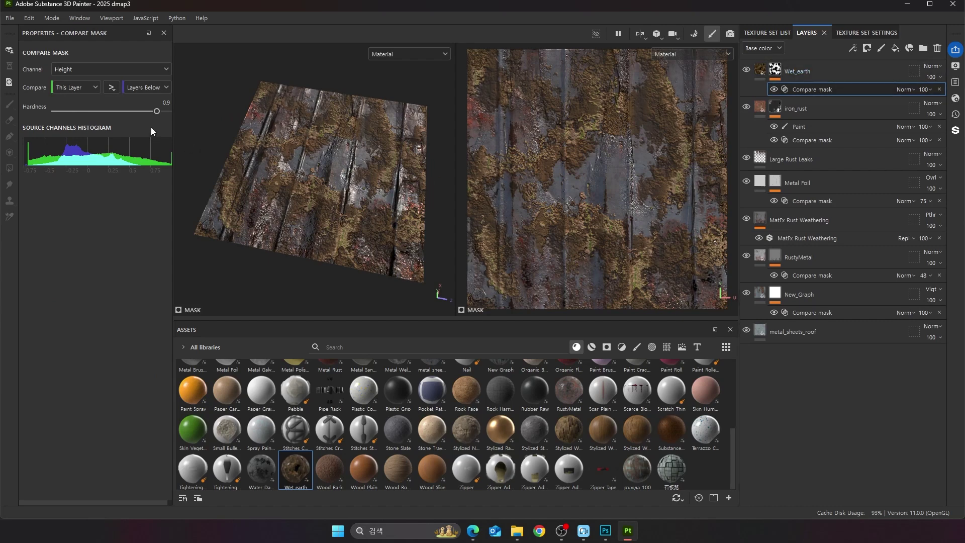
left_click_drag(97, 123, 326, 130)
left_click_drag(168, 111, 124, 119)
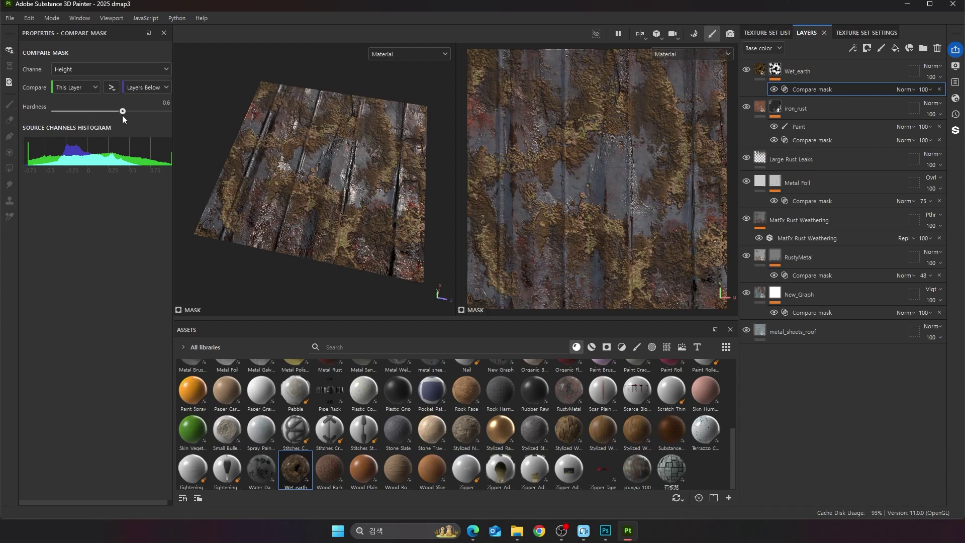
Step: Nudge the Wet_earth pattern slightly across the plane and set its tiling to 0.35 and rotation to 132.75
left_click(758, 73)
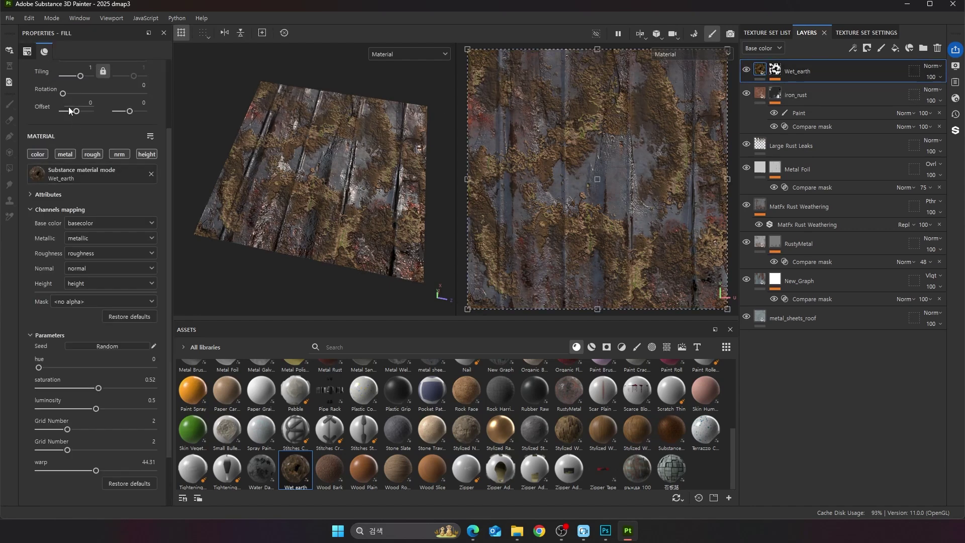
mouse_move(544, 129)
left_mouse_down()
mouse_move(558, 146)
mouse_move(543, 127)
left_mouse_up()
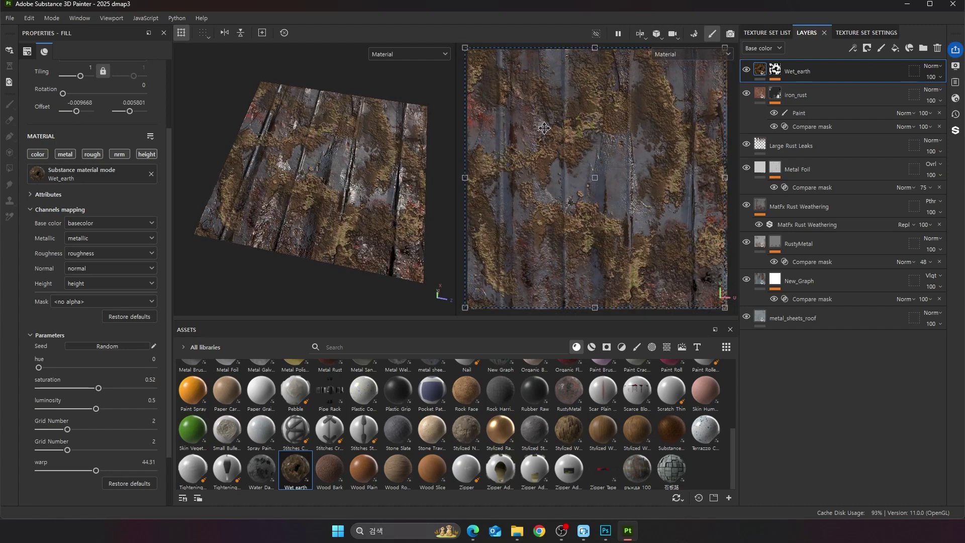
left_click_drag(65, 93, 80, 77)
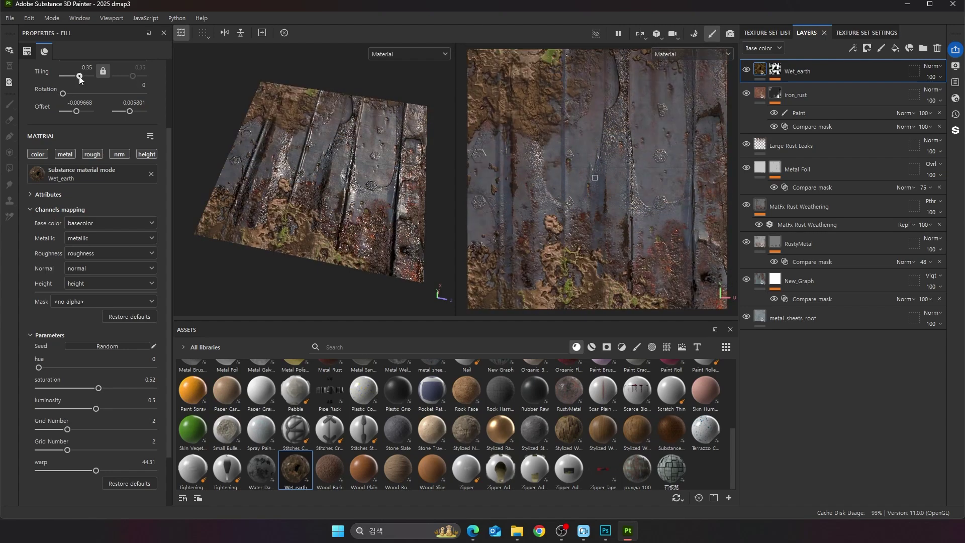
left_click_drag(79, 77, 80, 77)
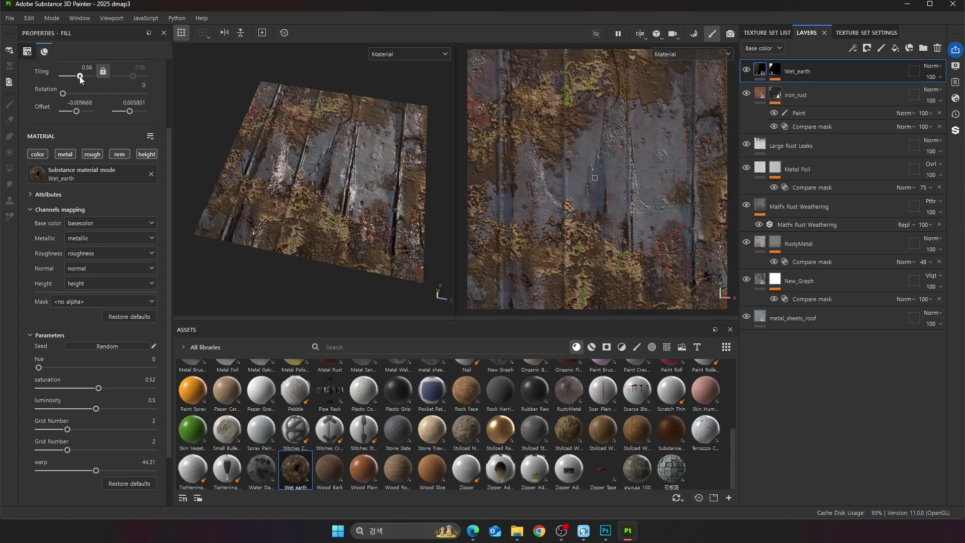
left_click_drag(79, 77, 79, 76)
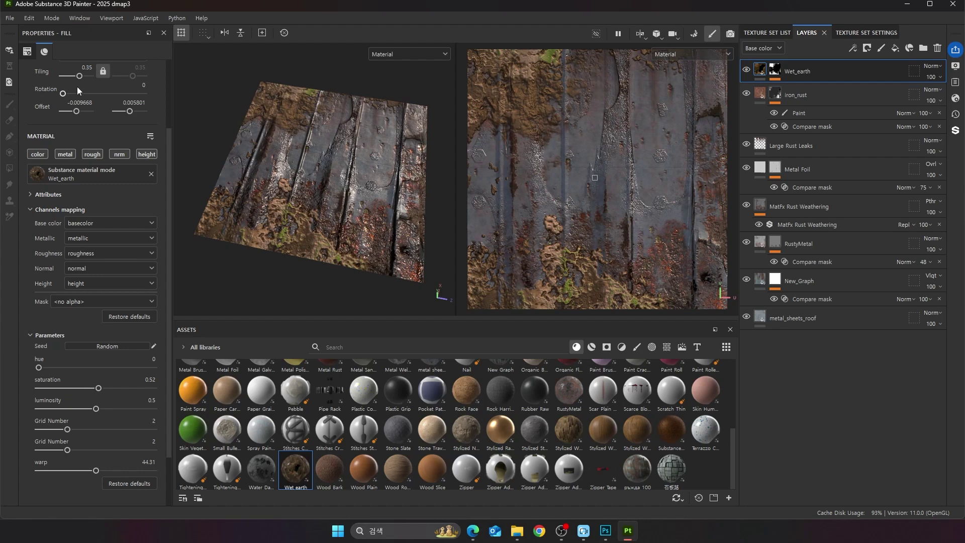
left_click_drag(63, 94, 93, 99)
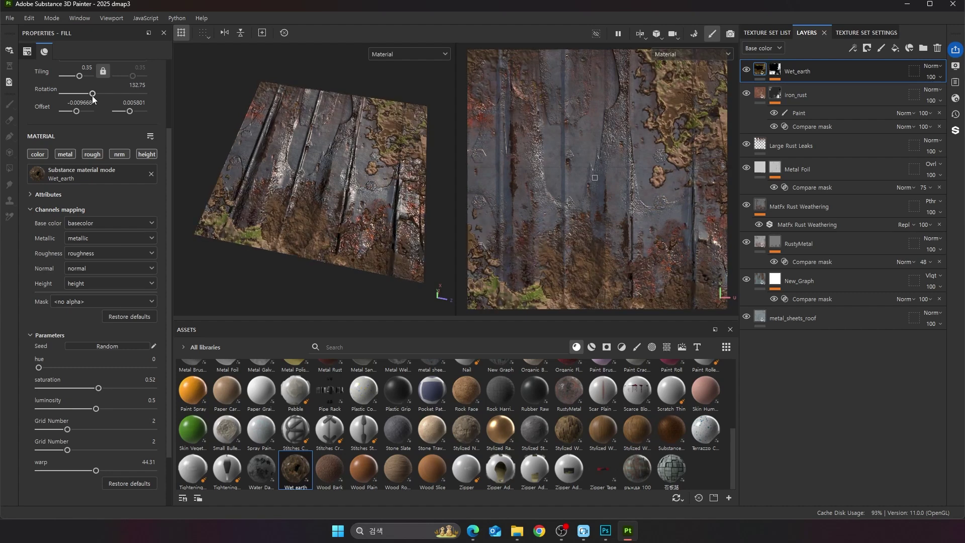
Step: Reduce the hardness of the Wet_earth compare mask to 0.49
left_click(778, 73)
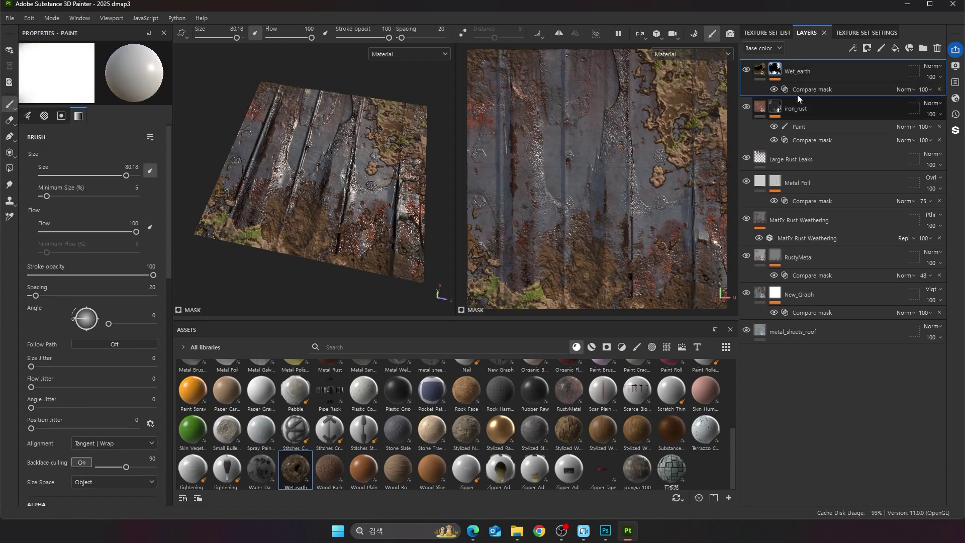
left_click(800, 91)
left_click_drag(123, 111, 117, 126)
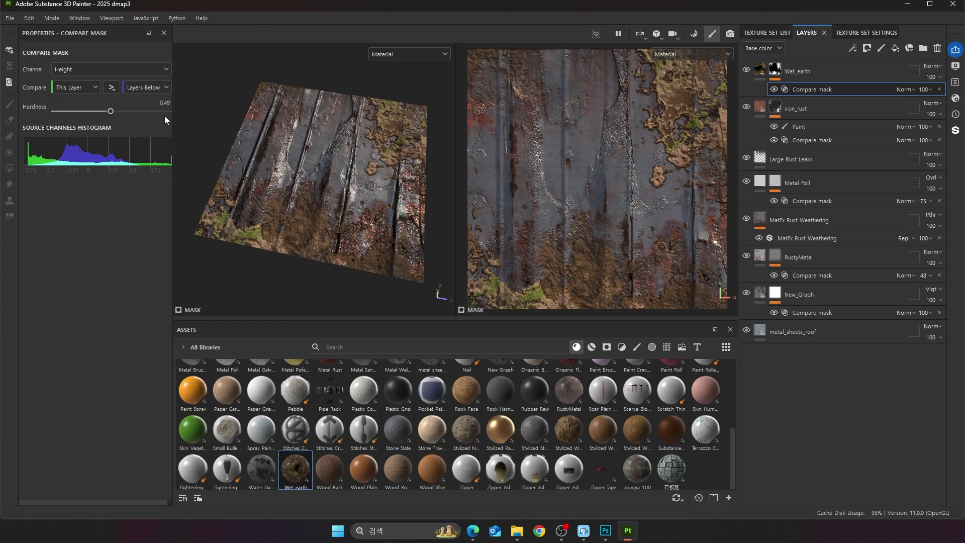
Step: Set the Wet_earth tiling to 0.56 and reposition the pattern to offsets of about 0.027 and -0.172
left_click(760, 71)
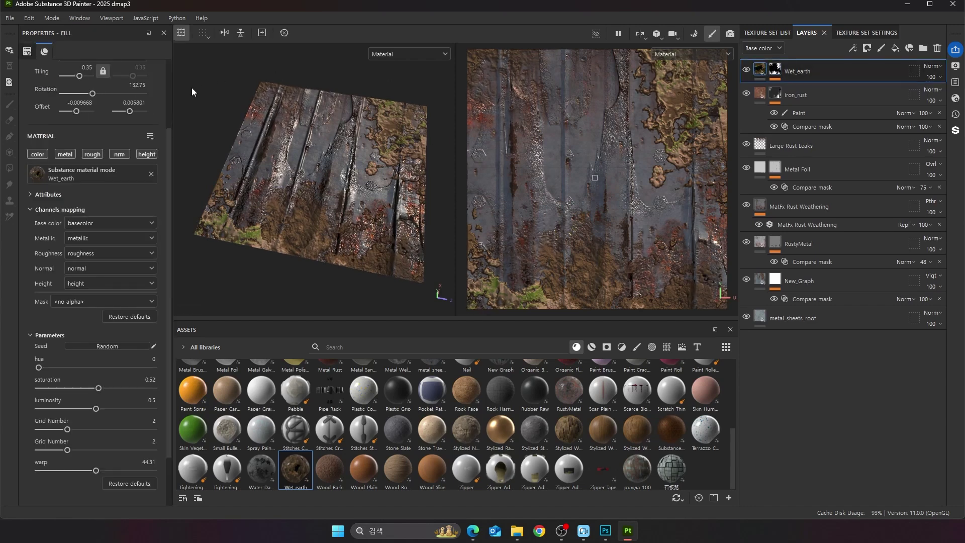
left_click_drag(79, 77, 80, 77)
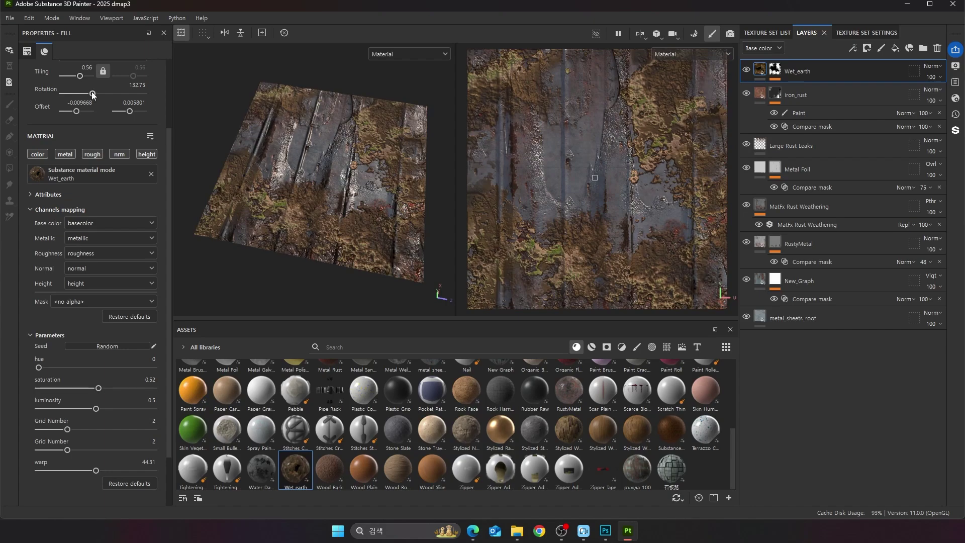
mouse_move(603, 156)
left_mouse_down()
mouse_move(637, 136)
mouse_move(642, 195)
mouse_move(578, 127)
mouse_move(610, 199)
mouse_move(555, 177)
left_mouse_up()
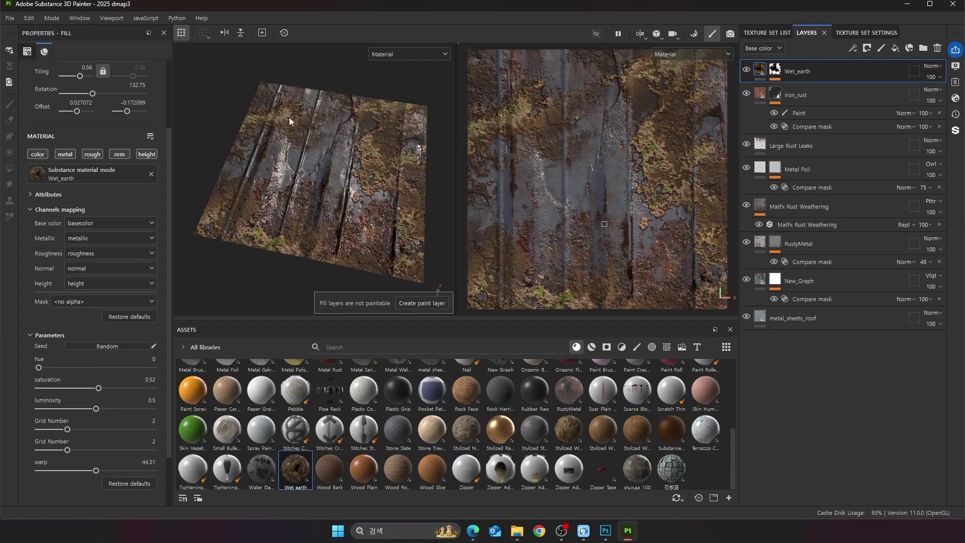
Step: Set the Wet_earth tiling to 0.35, rotate it to about 133, and move the pattern to offsets of about -0.961 and -0.010
left_click_drag(78, 76, 79, 76)
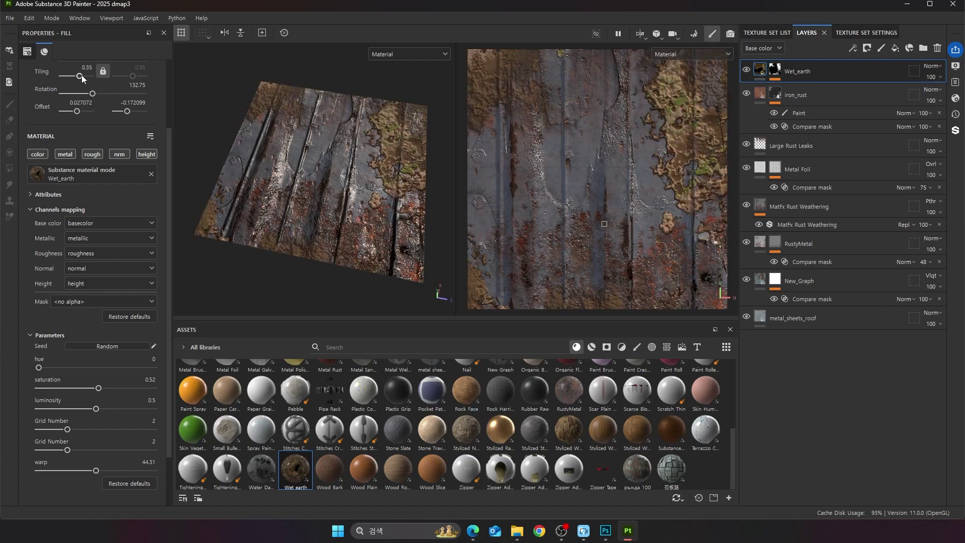
left_click_drag(619, 148, 472, 134)
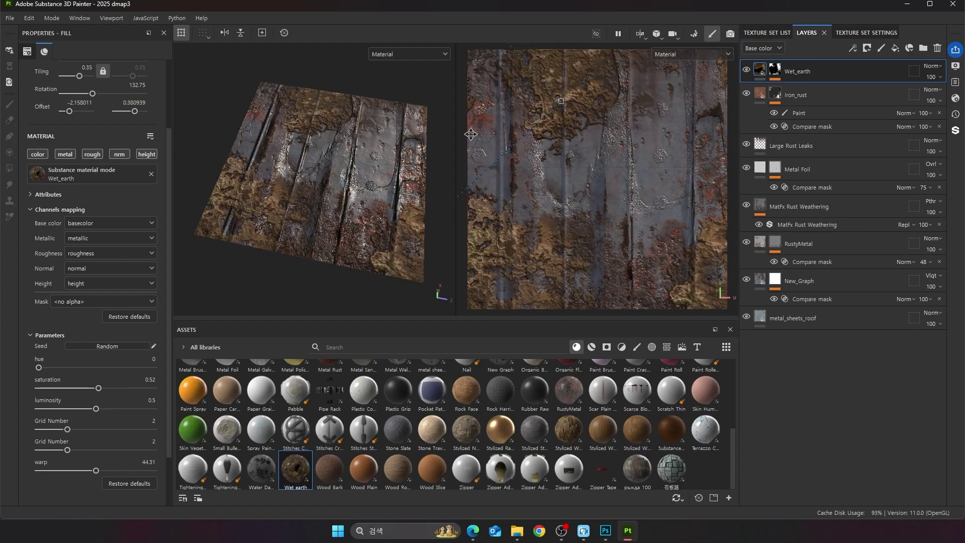
left_click_drag(506, 192, 530, 174)
mouse_move(608, 196)
left_mouse_down()
mouse_move(600, 183)
mouse_move(625, 203)
left_mouse_up()
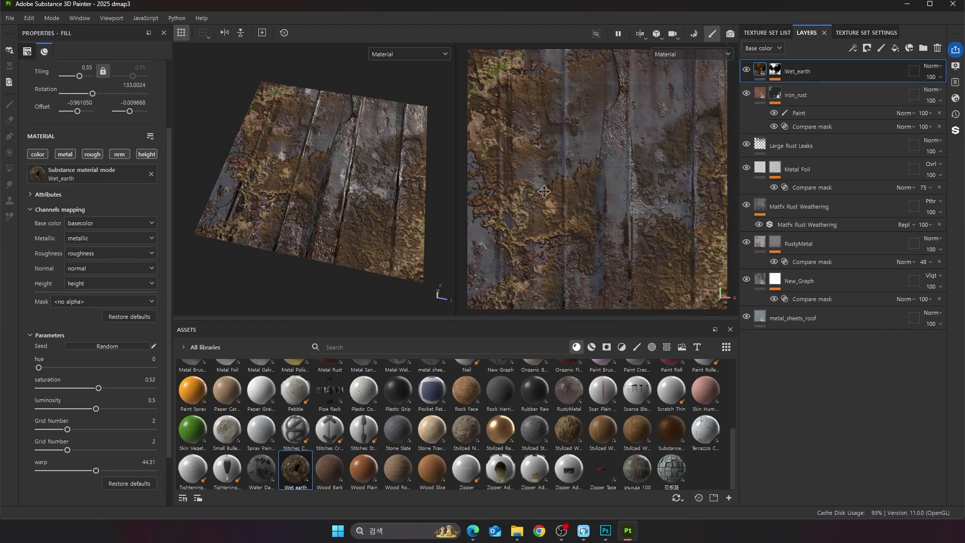
Step: Set the Wet_earth tiling to 0.56 and its offsets to -1.33 and -0.07
left_click_drag(77, 111, 75, 111)
left_click_drag(79, 76, 78, 76)
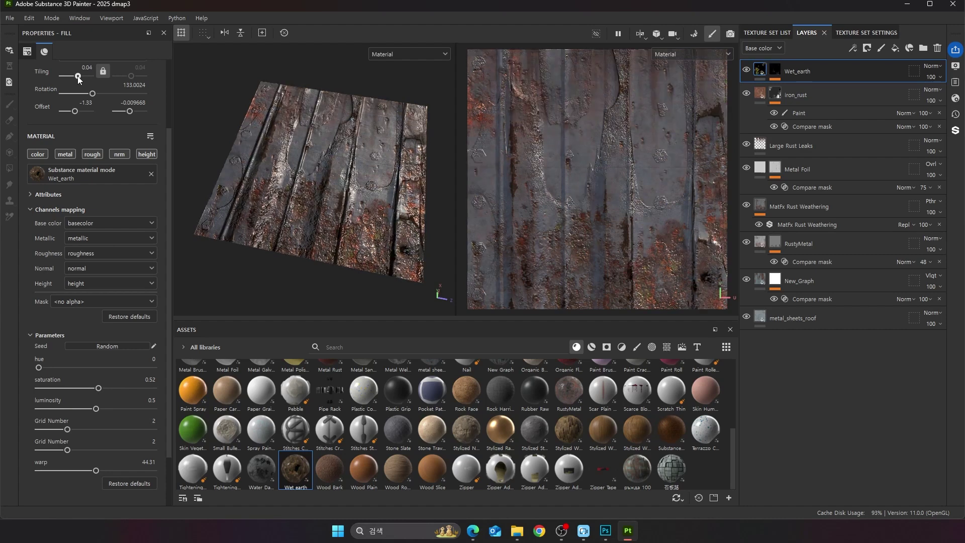
left_click_drag(78, 77, 80, 79)
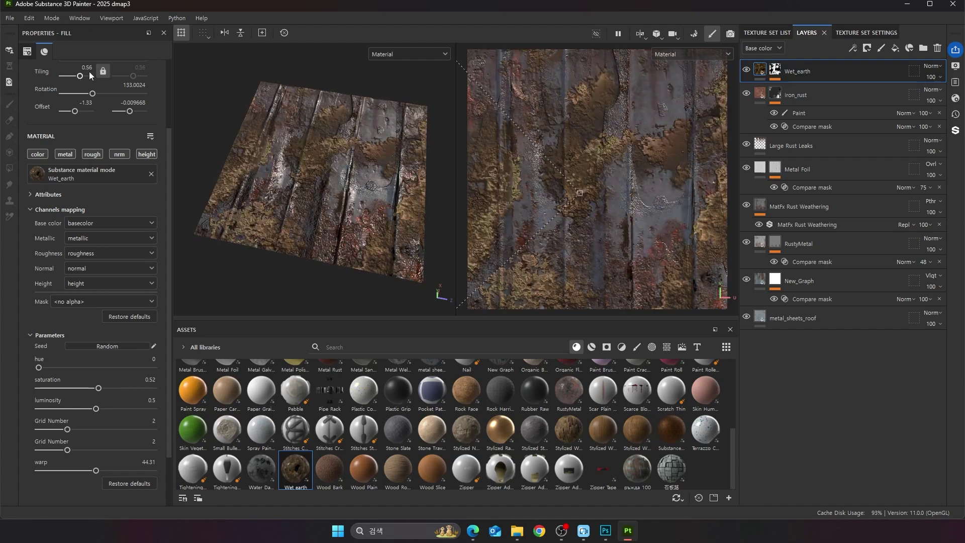
left_click_drag(119, 115, 129, 114)
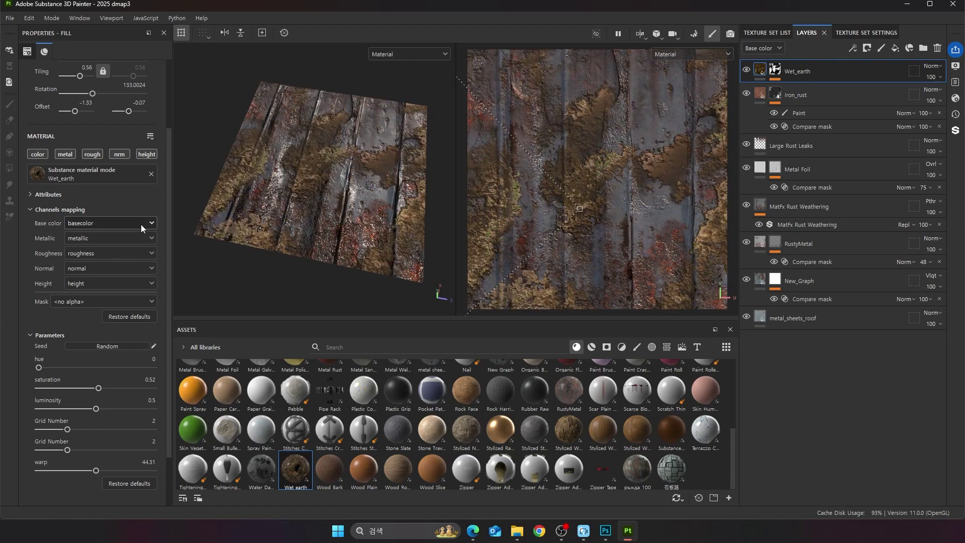
Step: Reduce the Wet_earth saturation to about 0.504, keeping the hue at 0
left_click_drag(49, 370, 27, 372)
left_click(98, 389)
left_click_drag(90, 391, 94, 392)
Step: Randomize the Wet_earth seed repeatedly to try different distributions of the dirt patches
left_click(104, 346)
left_click(103, 347)
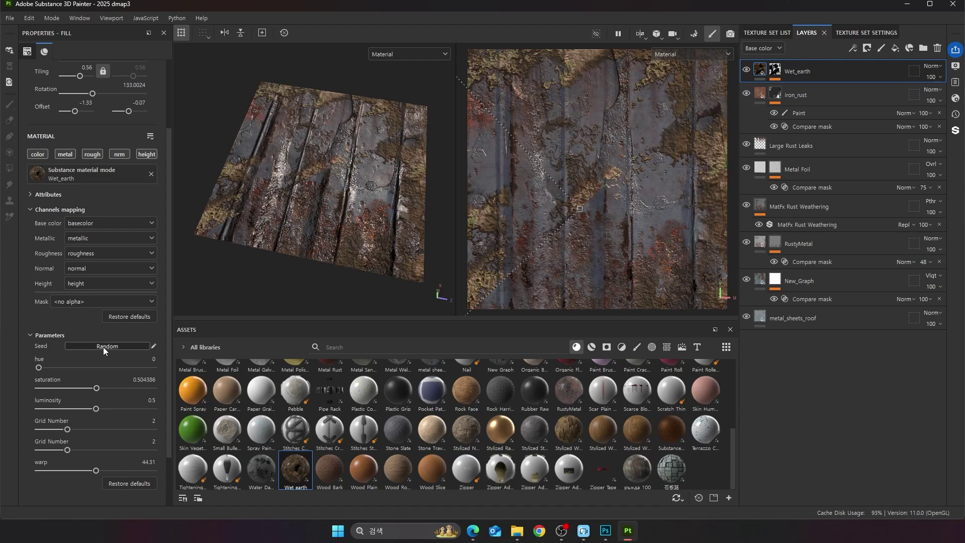
left_click(104, 347)
left_click(104, 347)
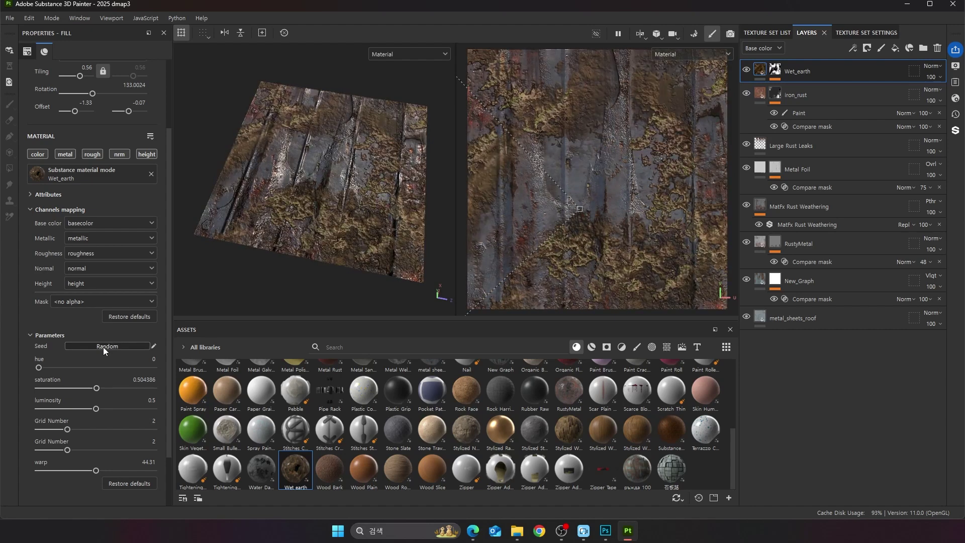
left_click(103, 347)
left_click(104, 346)
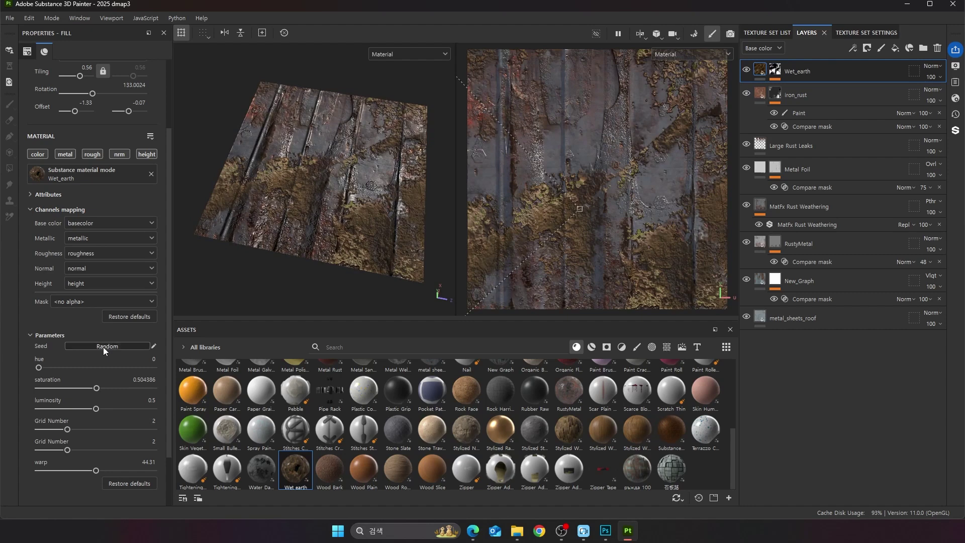
left_click(103, 347)
left_click(103, 347)
left_click(104, 347)
left_click(103, 347)
left_click(103, 347)
left_click(104, 347)
left_click(104, 347)
left_click(104, 347)
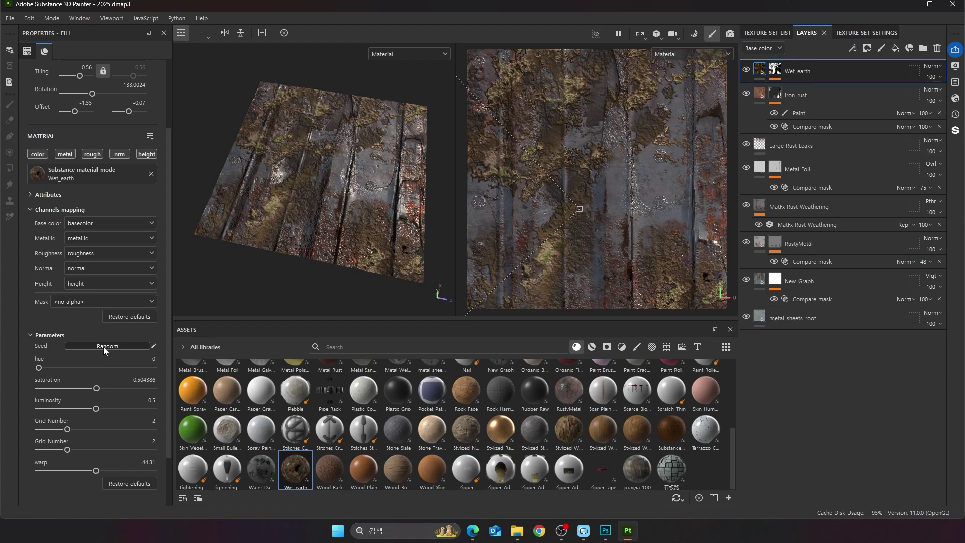
left_click(104, 347)
left_click(104, 347)
left_click(104, 348)
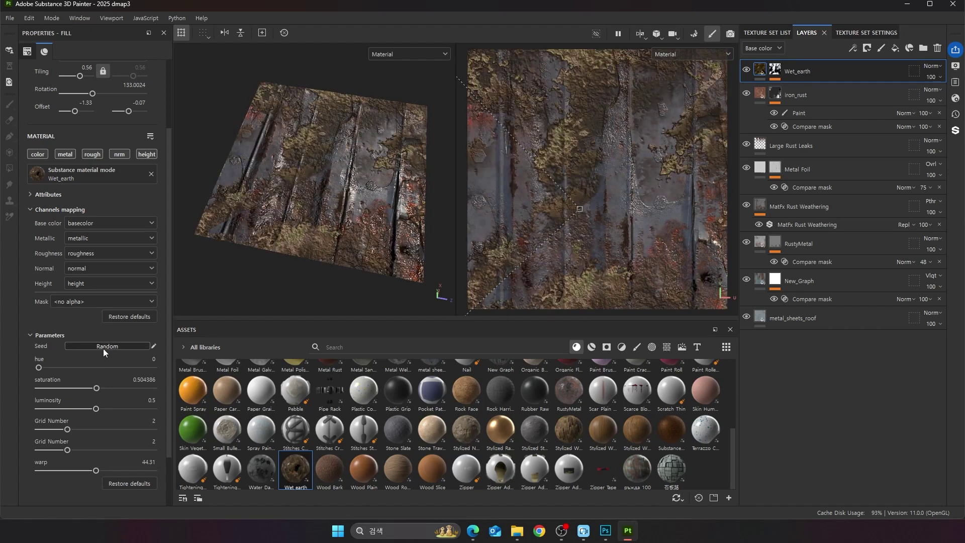
left_click(103, 347)
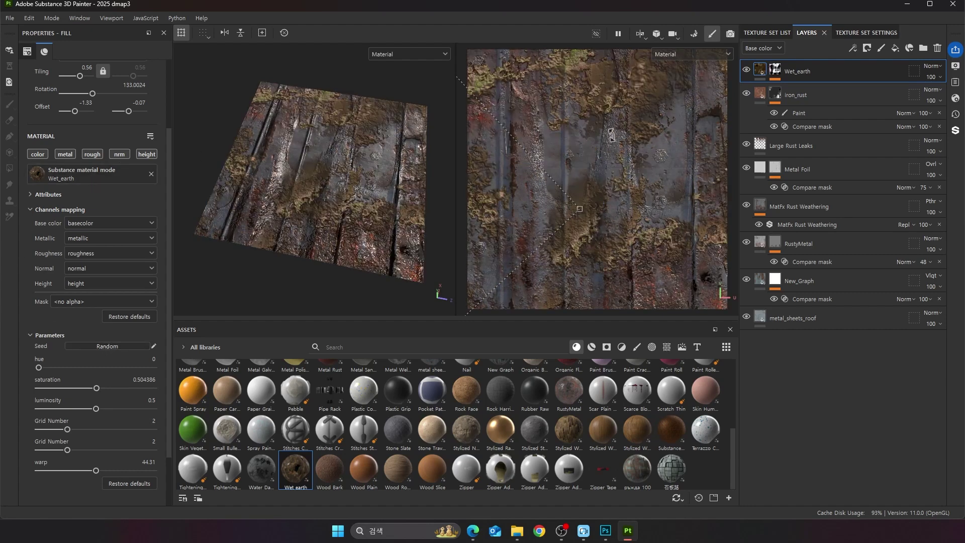
Step: Reposition the Wet_earth pattern on the plane to offsets of about -1.166 and 0.149
left_click_drag(545, 161, 552, 133)
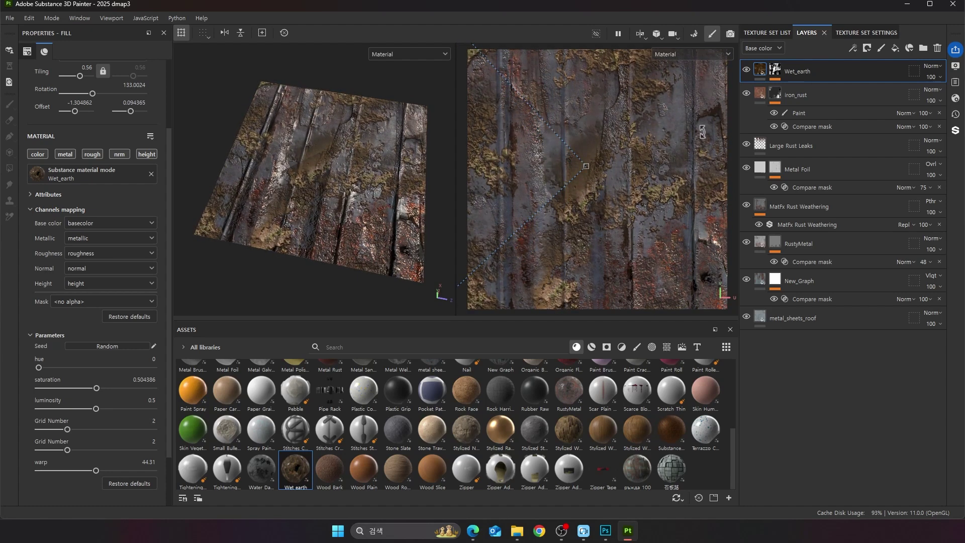
left_click_drag(77, 111, 76, 112)
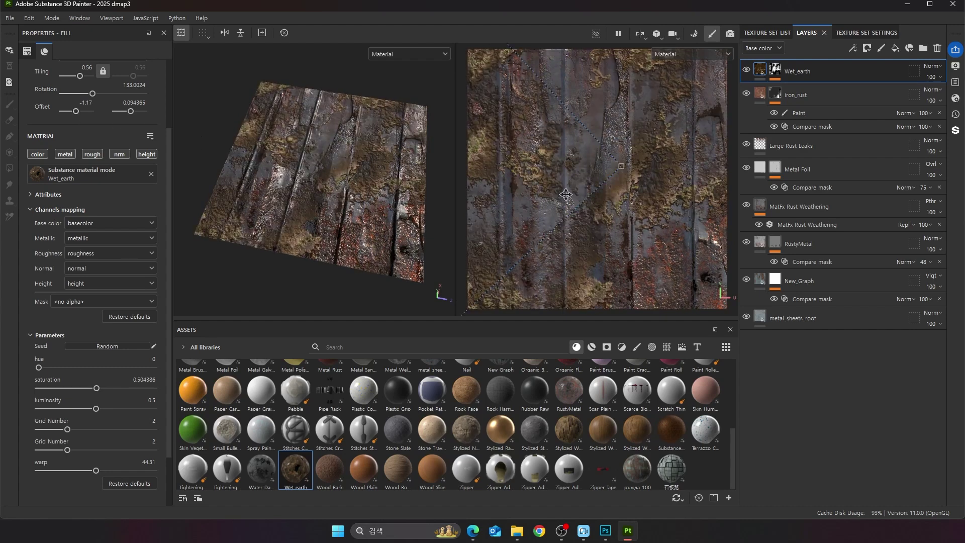
left_click_drag(562, 192, 563, 176)
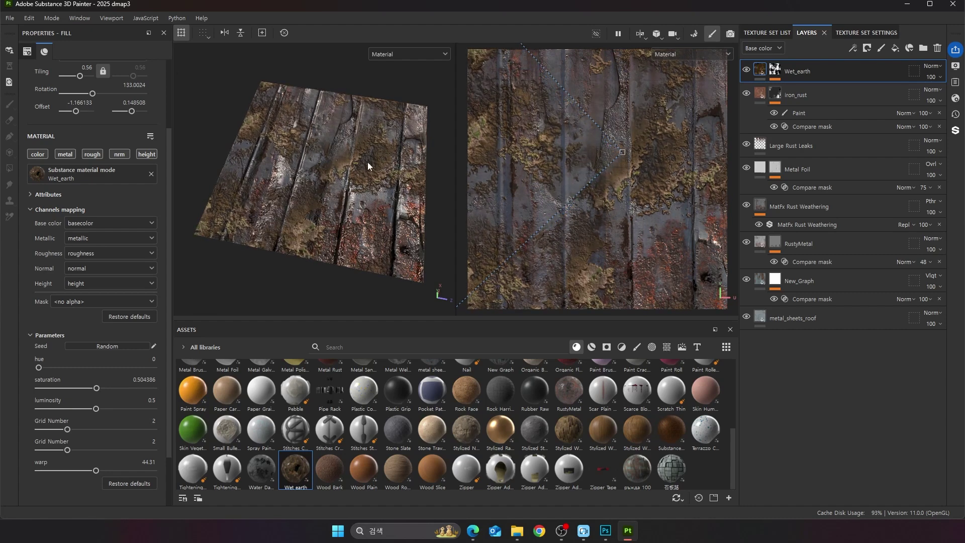
Step: Set the second Wet_earth Grid Number to 0, warp to about 44.7 and saturation to about 0.535, keeping the tiling at 0.56
left_click_drag(70, 450, 39, 454)
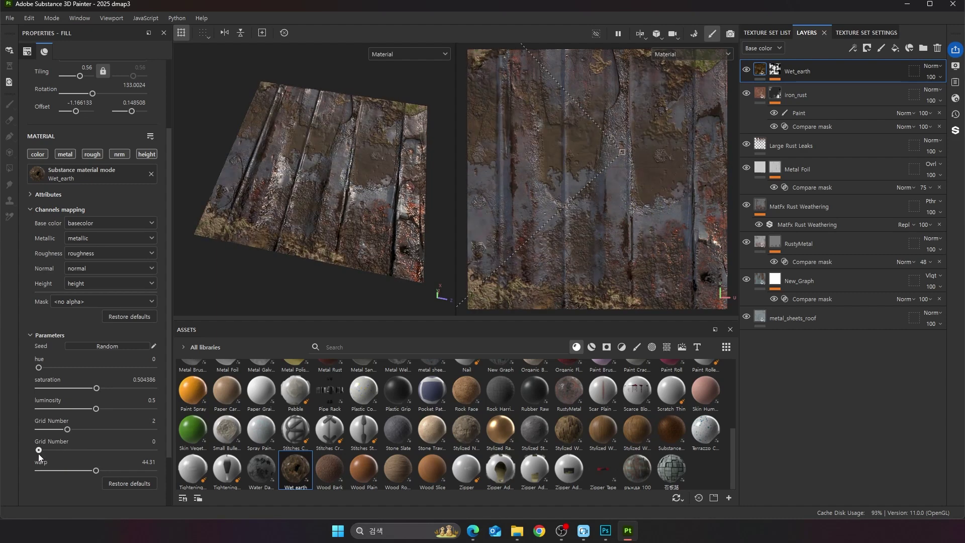
mouse_move(96, 471)
left_mouse_down()
mouse_move(114, 472)
mouse_move(66, 472)
mouse_move(125, 470)
mouse_move(96, 470)
left_mouse_up()
left_click_drag(96, 389, 91, 389)
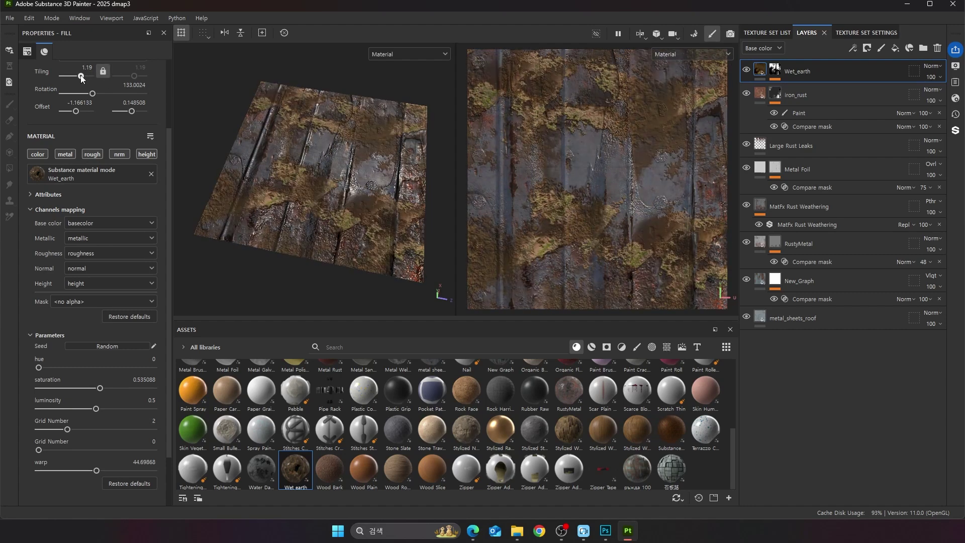
left_click_drag(80, 75, 80, 75)
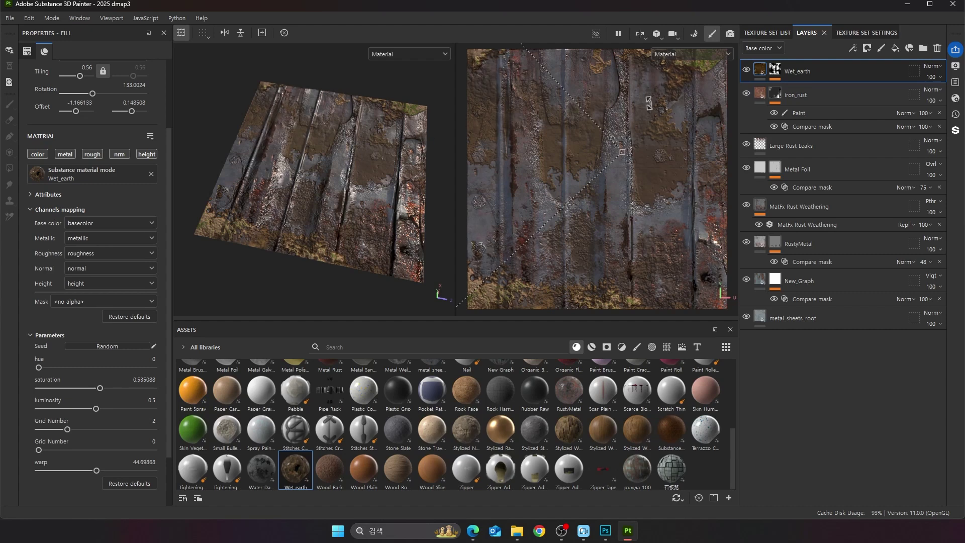
Step: Shift the Wet_earth horizontal offset to -0.71 and randomize its seed for a sparser dirt distribution
left_click(746, 71)
left_click(746, 72)
left_click(746, 71)
left_click(747, 71)
left_click_drag(77, 110, 80, 113)
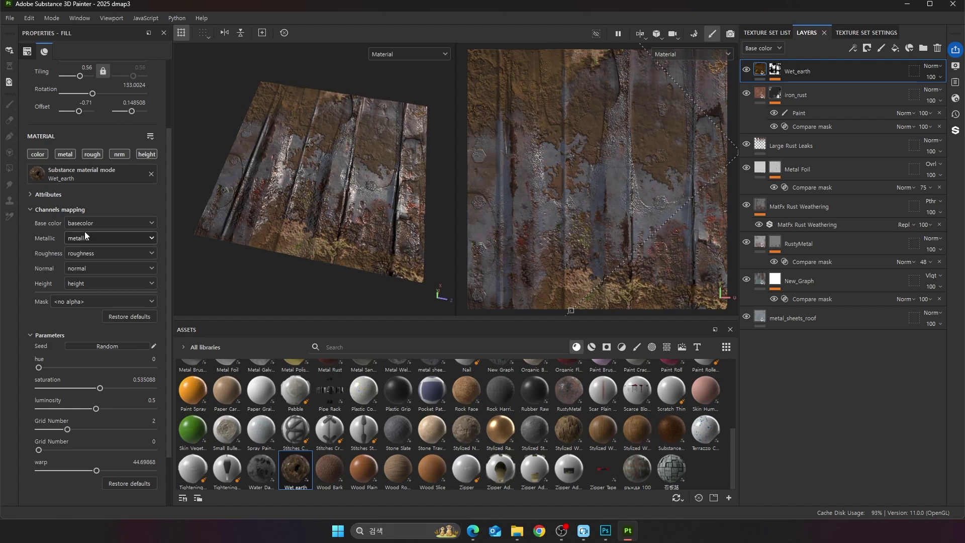
left_click(100, 345)
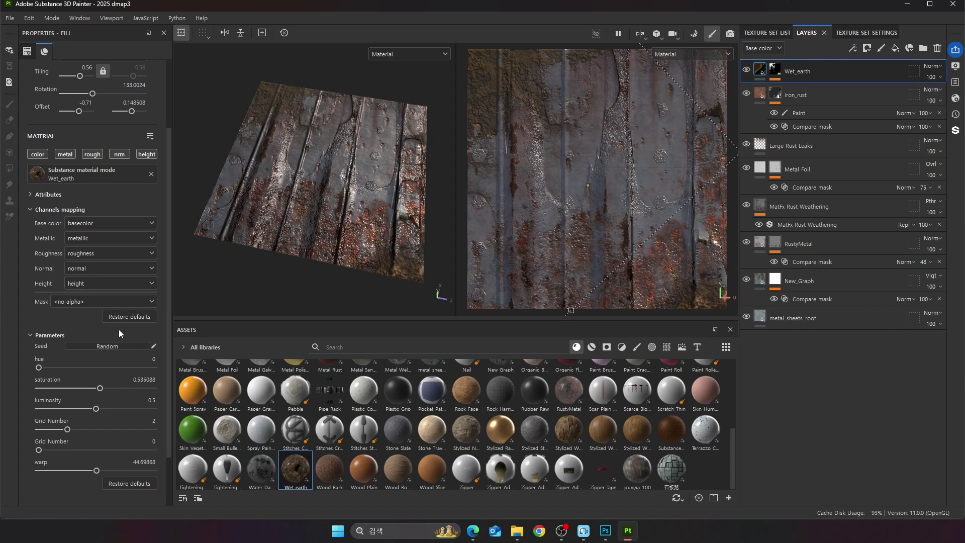
Step: Set the Wet_earth tiling to 0.83 and reposition the pattern to offsets of about -0.855 and 0.031
left_click(300, 213)
mouse_move(549, 193)
left_mouse_down()
mouse_move(573, 160)
mouse_move(469, 211)
mouse_move(431, 208)
mouse_move(397, 194)
mouse_move(398, 185)
left_mouse_up()
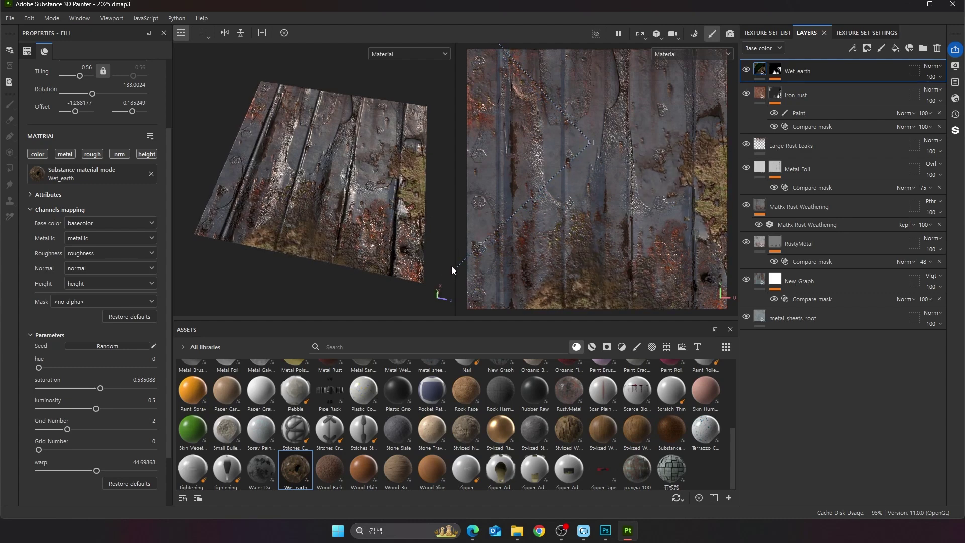
left_click(405, 215)
left_click_drag(528, 171, 602, 190)
left_click_drag(79, 77, 81, 79)
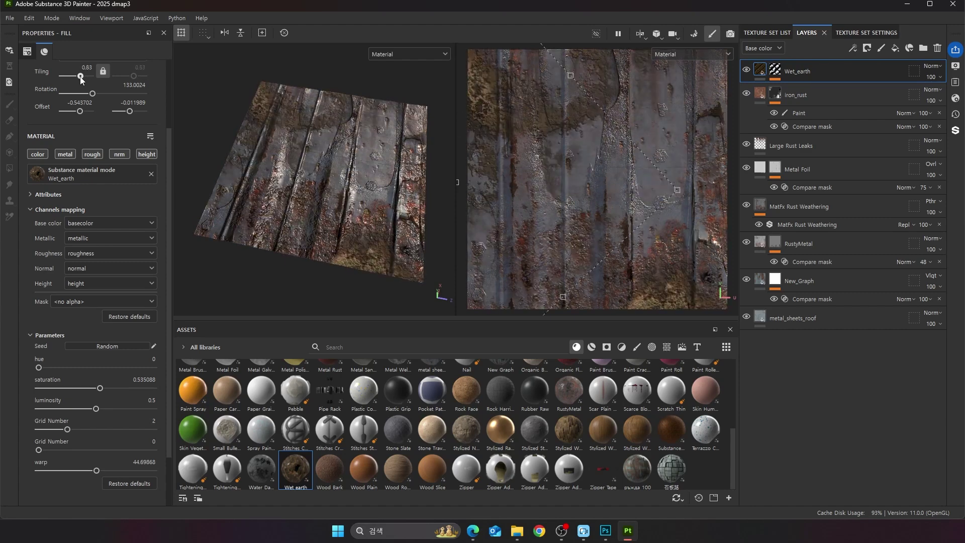
left_click_drag(590, 198, 523, 188)
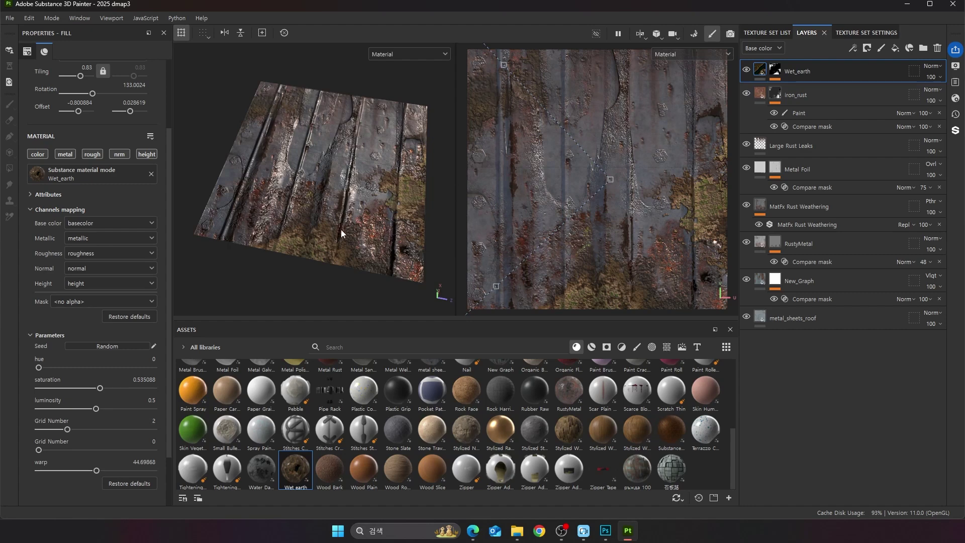
left_click_drag(535, 178, 521, 178)
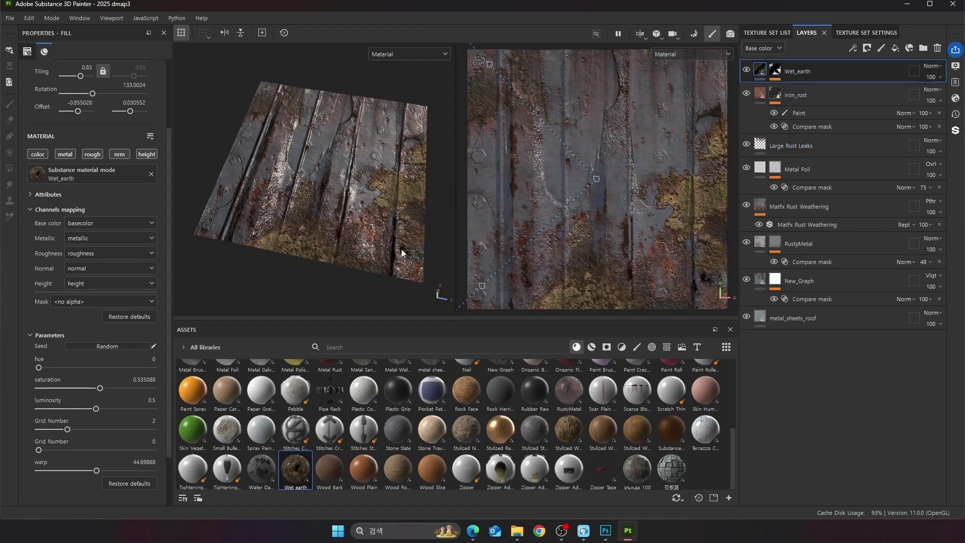
Step: Raise the hardness of the Wet_earth compare mask to 0.97
left_click(777, 70)
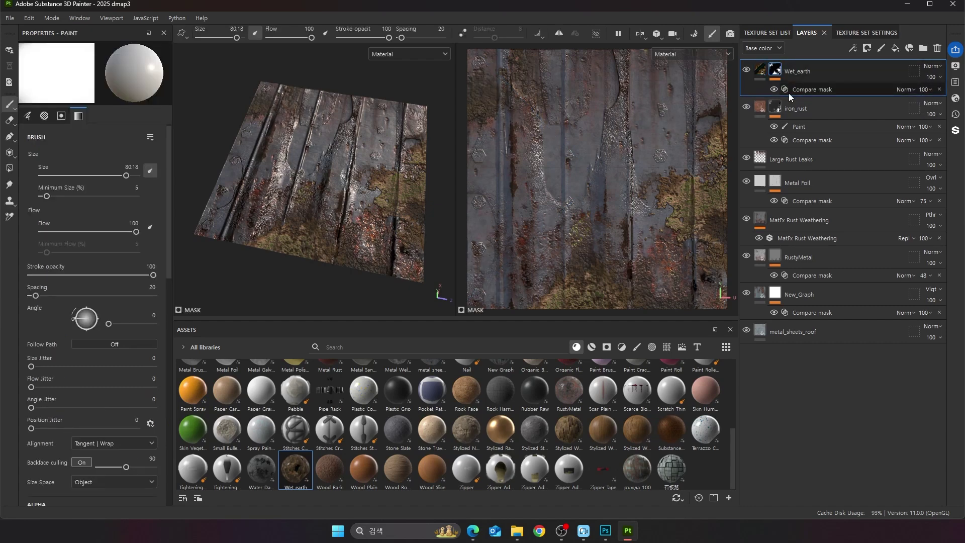
left_click(804, 91)
left_click_drag(111, 111, 164, 127)
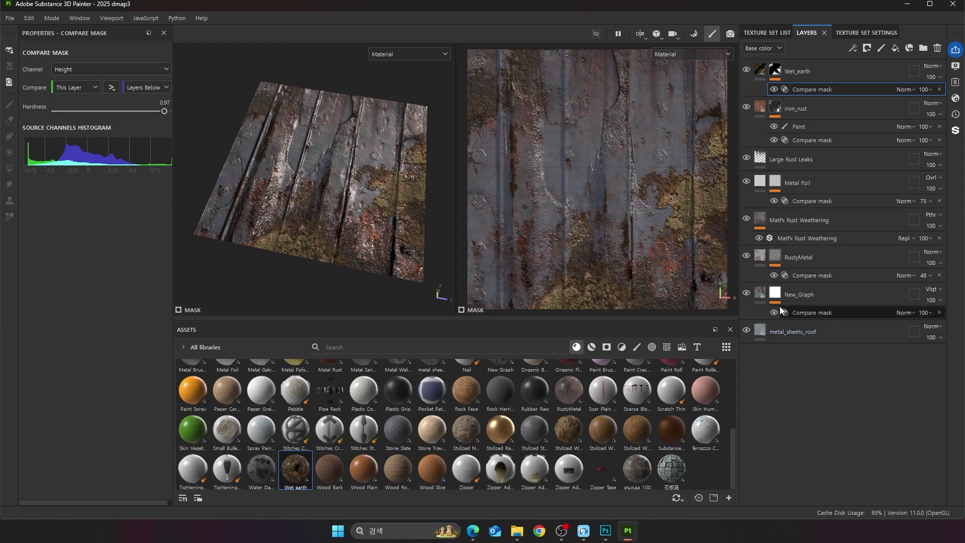
Step: Add a fill layer with only the color channel active directly above the New_Graph layer
left_click(799, 296)
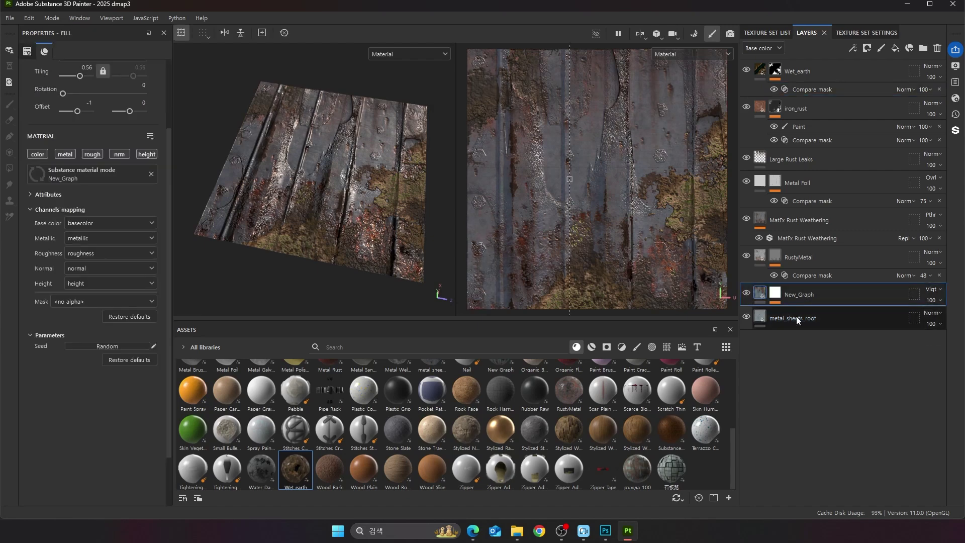
left_click(764, 322)
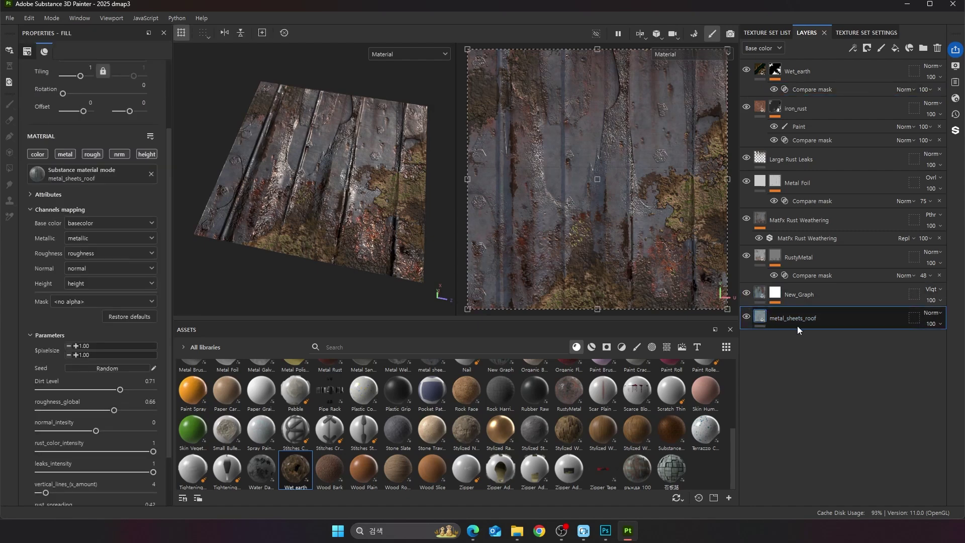
left_click(762, 301)
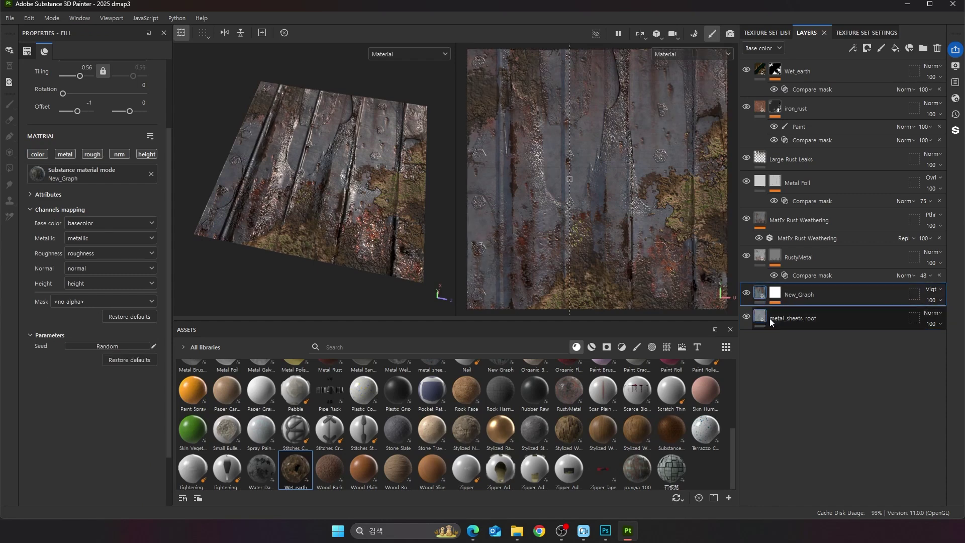
left_click(895, 48)
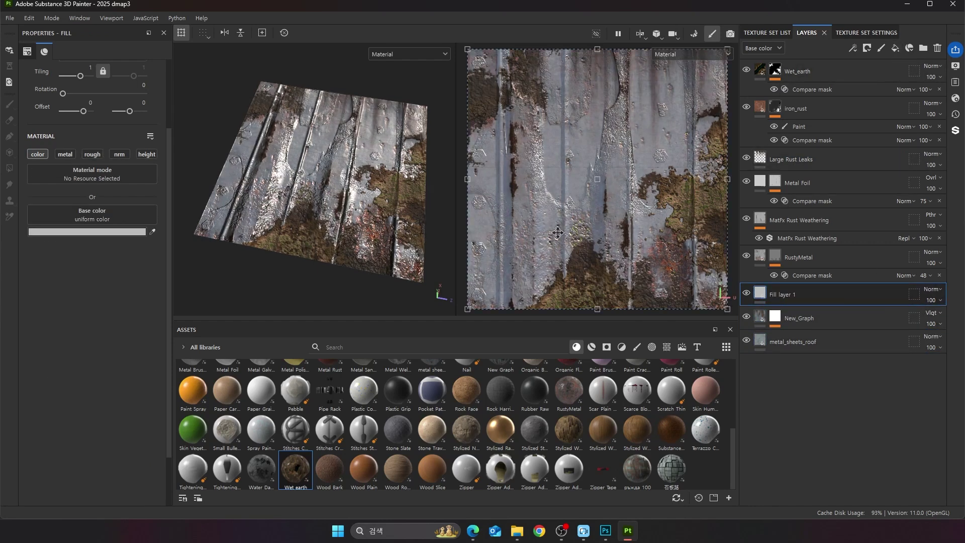
Step: Set the new fill layer's base color to dark blue-gray 394A54 and compare the surface with the layer hidden and shown
left_click(91, 232)
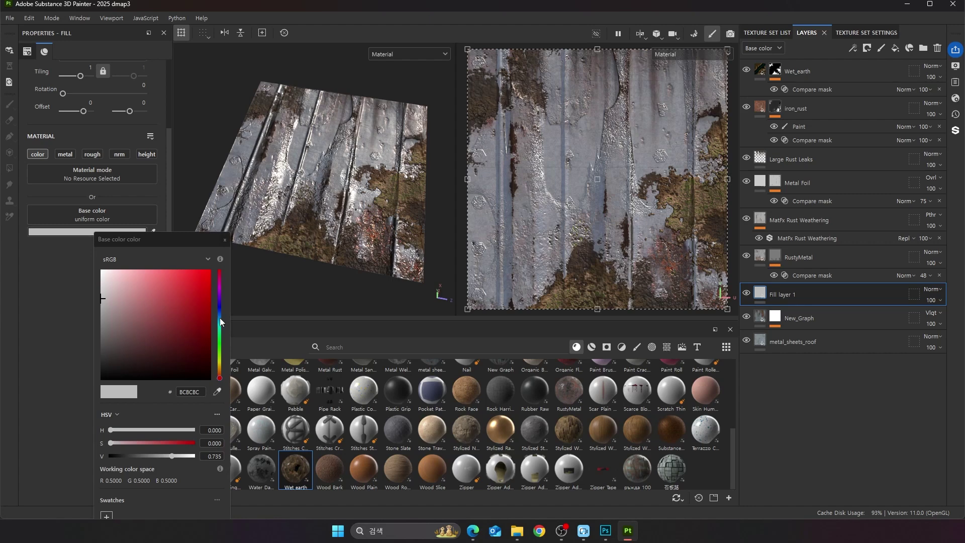
left_click(219, 317)
left_click(132, 313)
left_click_drag(137, 314, 128, 329)
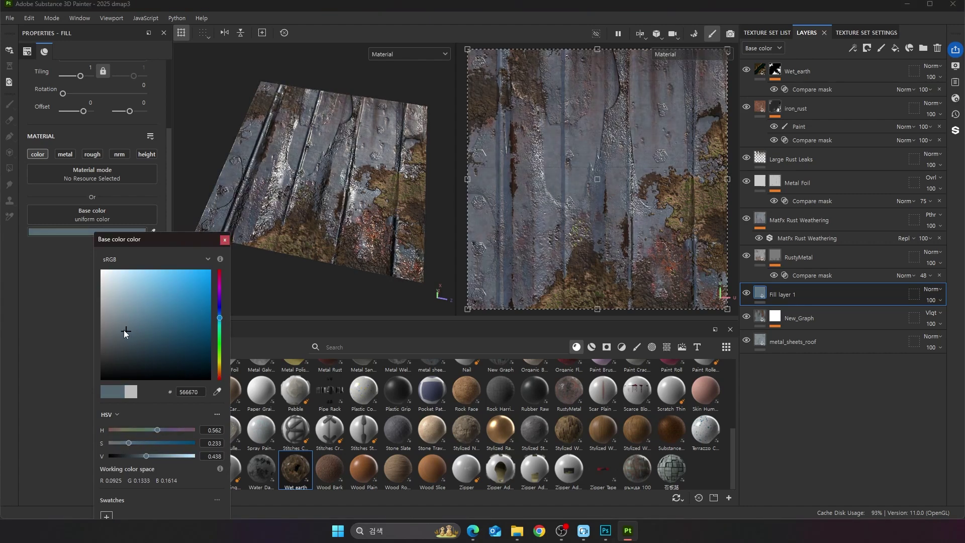
left_click_drag(128, 331, 135, 343)
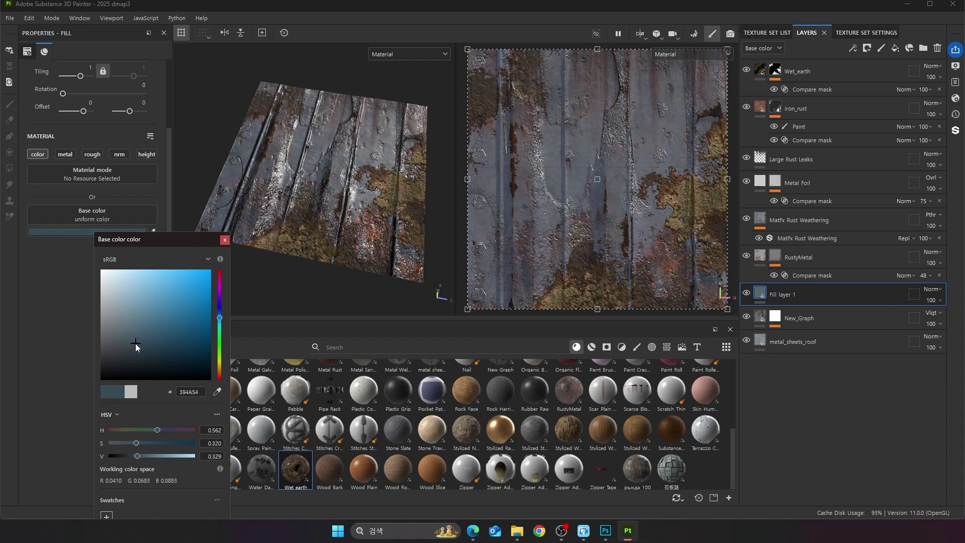
left_click(225, 240)
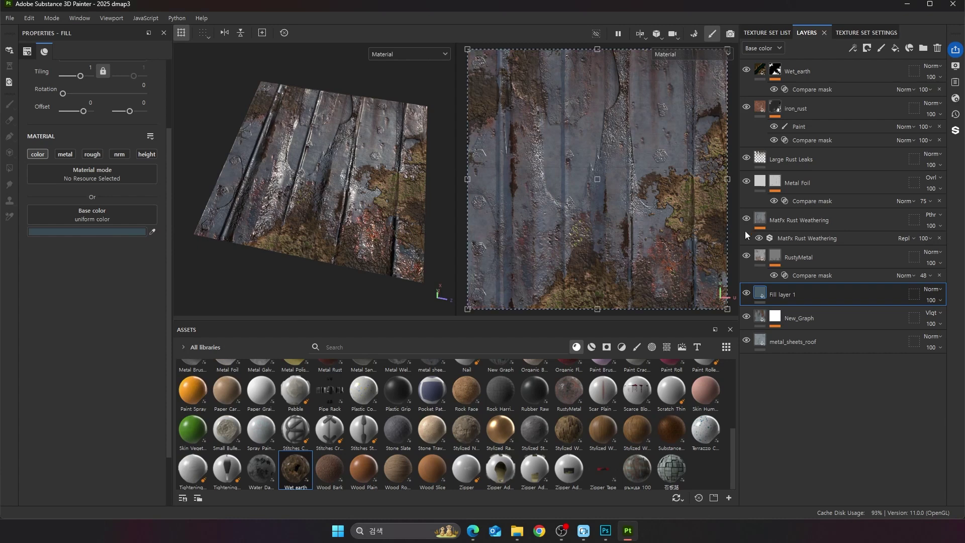
left_click(746, 293)
left_click(746, 293)
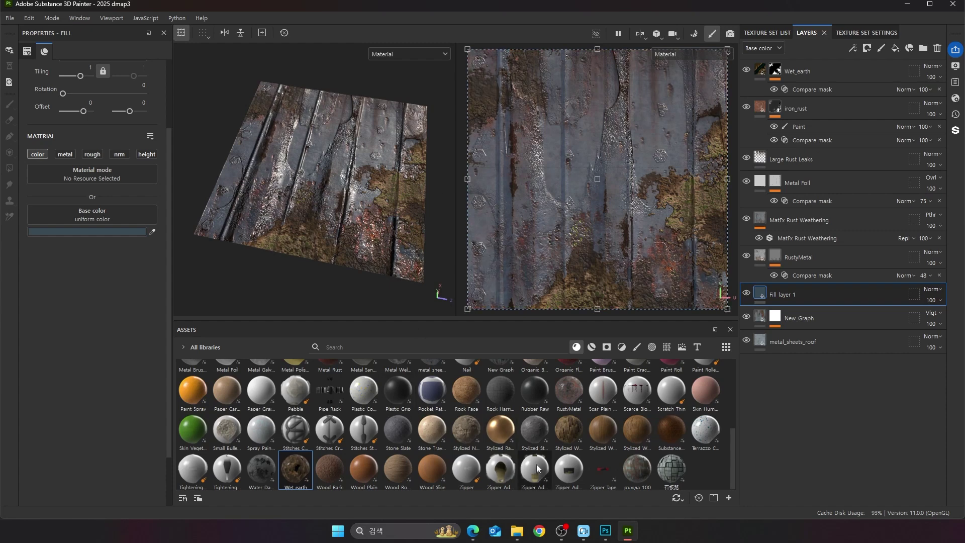
Step: Preview the textured plane in rendering mode and return to painting mode
key("alt+Tab")
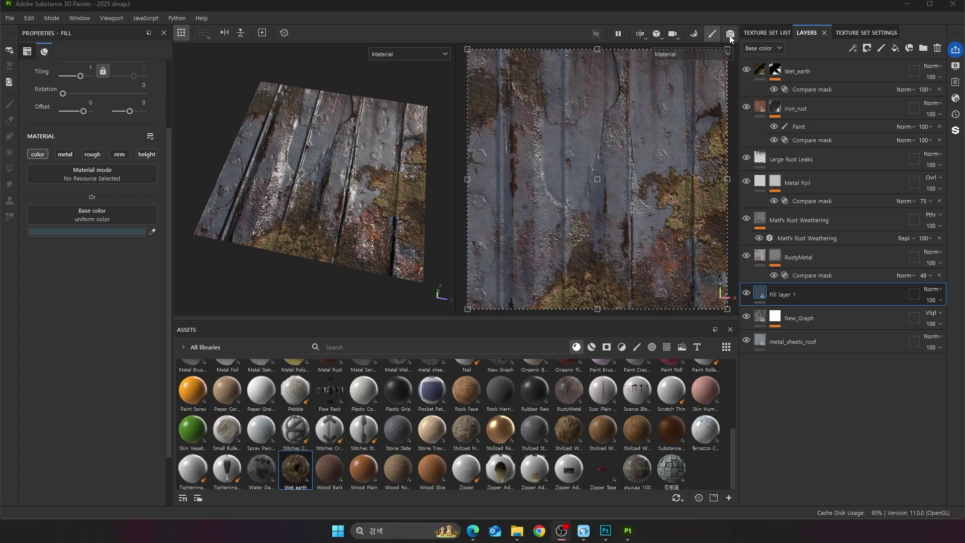
left_click(730, 34)
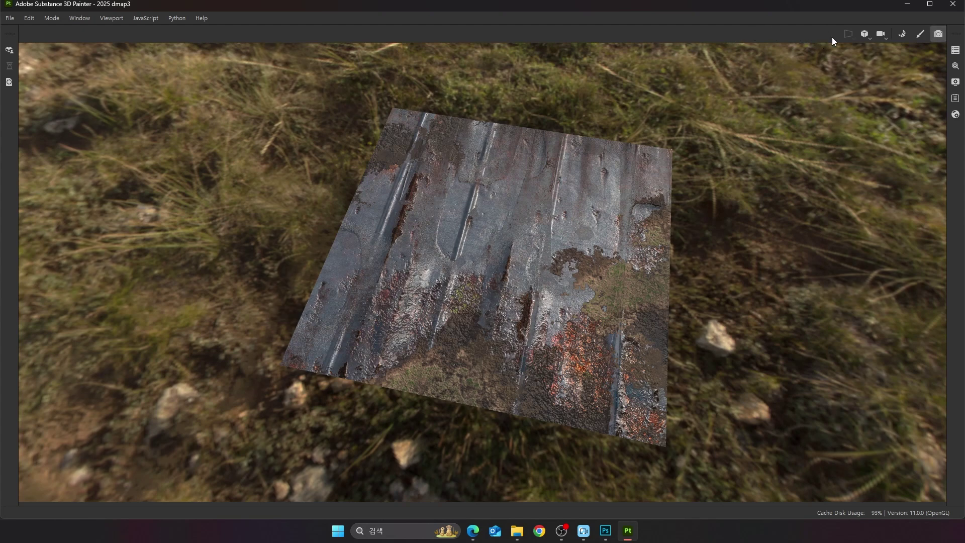
left_click(916, 34)
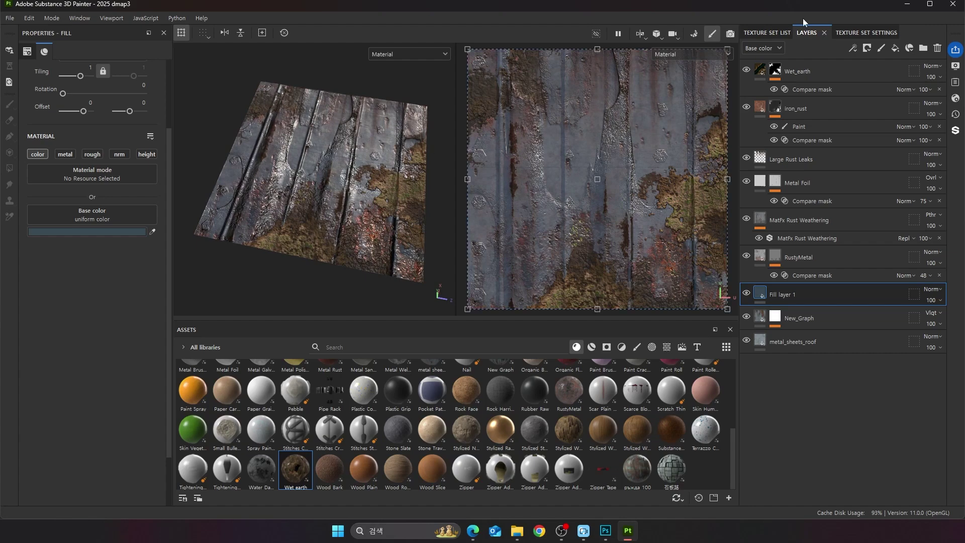
left_click(727, 34)
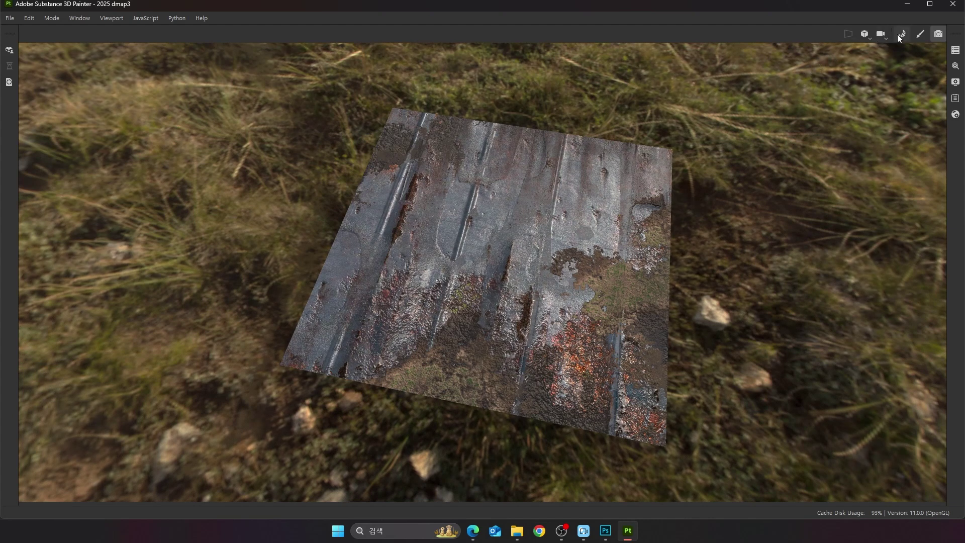
left_click(919, 35)
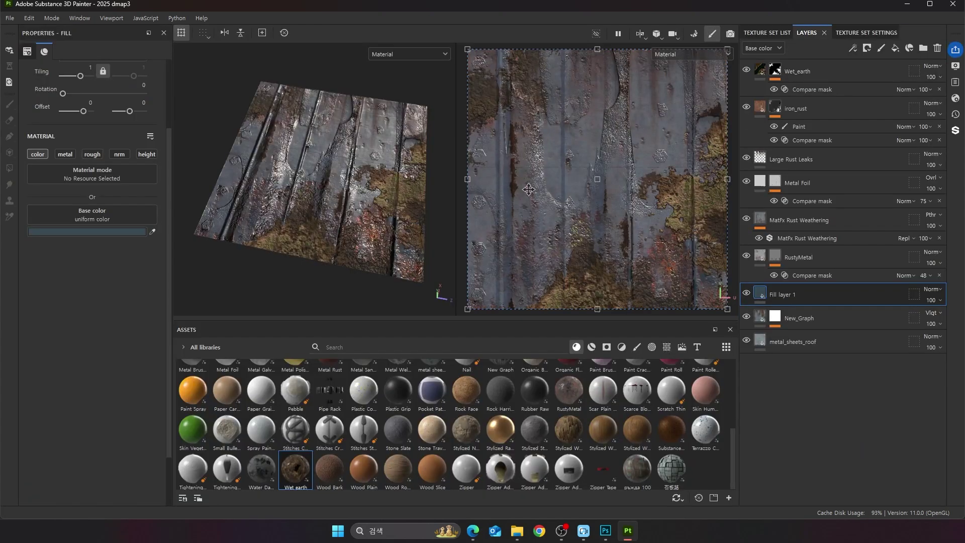